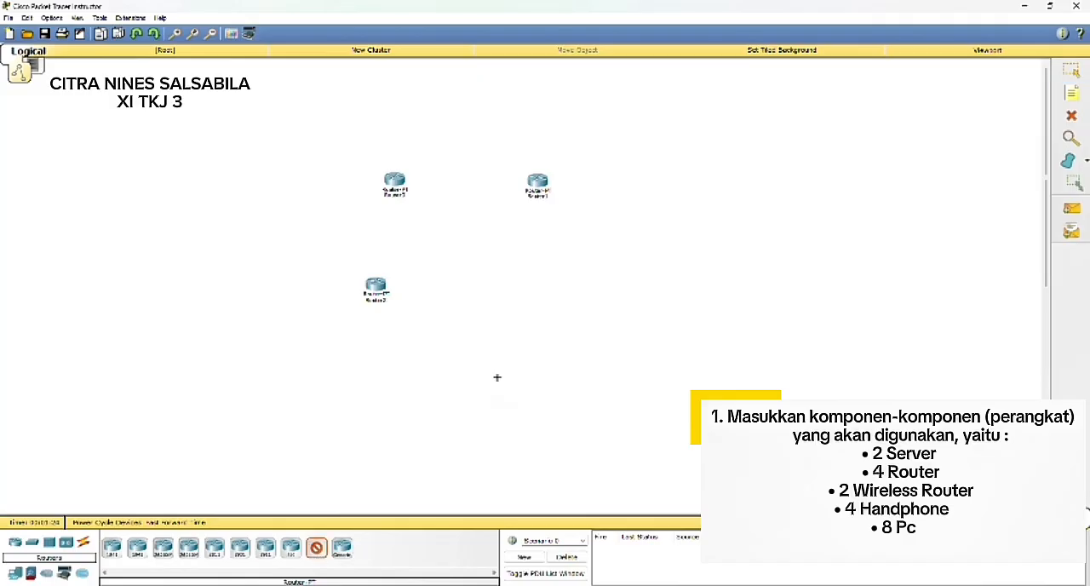
Step: Add a fourth Router-PT to the workspace and spread the four routers into a wide rectangle
{"action": "left_click", "coordinate": [589, 310]}
{"action": "left_click_drag", "start_coordinate": [375, 287], "coordinate": [358, 316]}
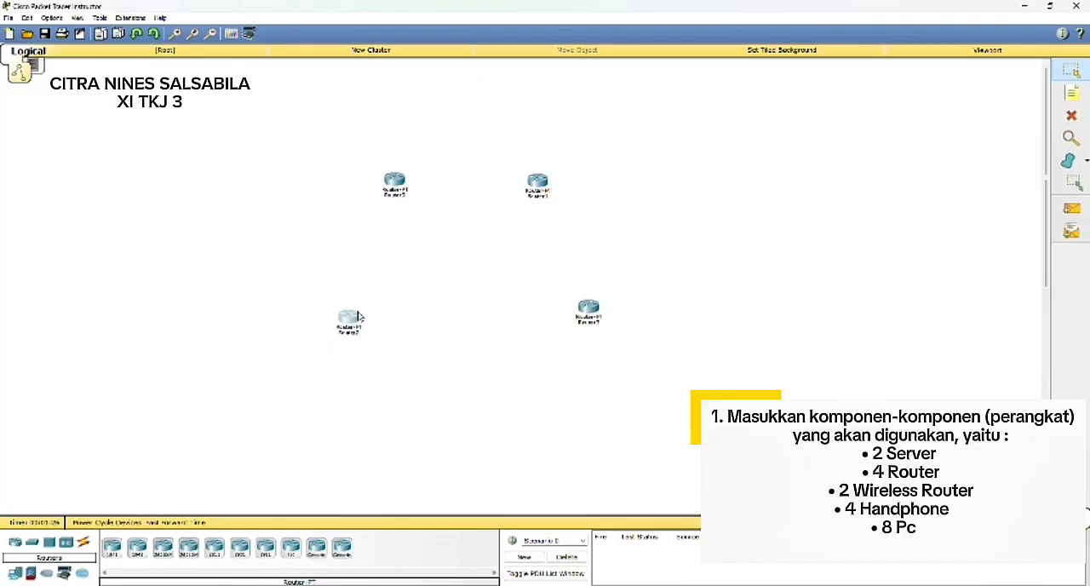
{"action": "left_click_drag", "start_coordinate": [397, 180], "coordinate": [356, 174]}
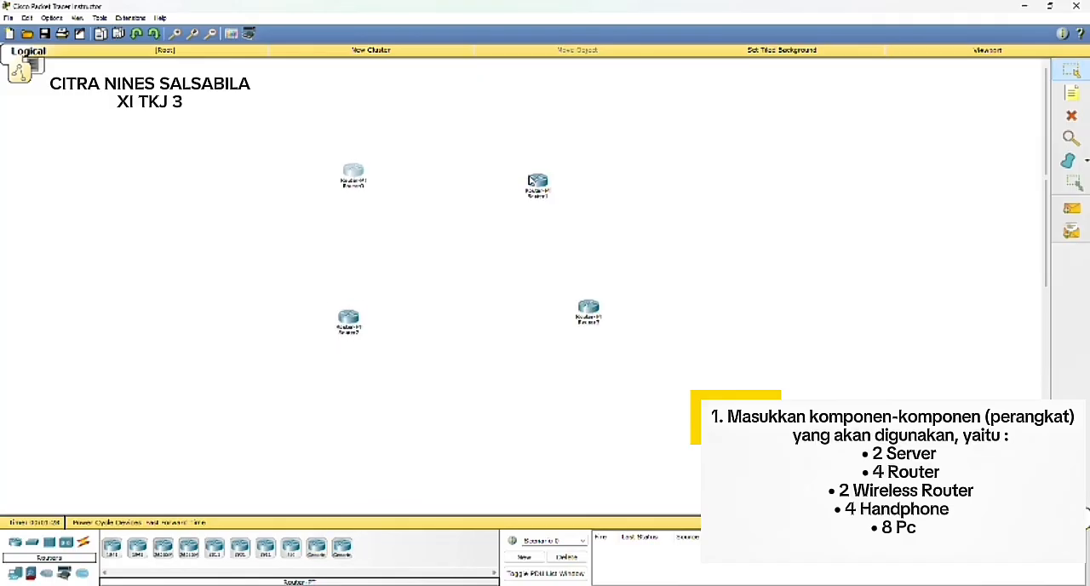
{"action": "left_click_drag", "start_coordinate": [534, 184], "coordinate": [616, 177]}
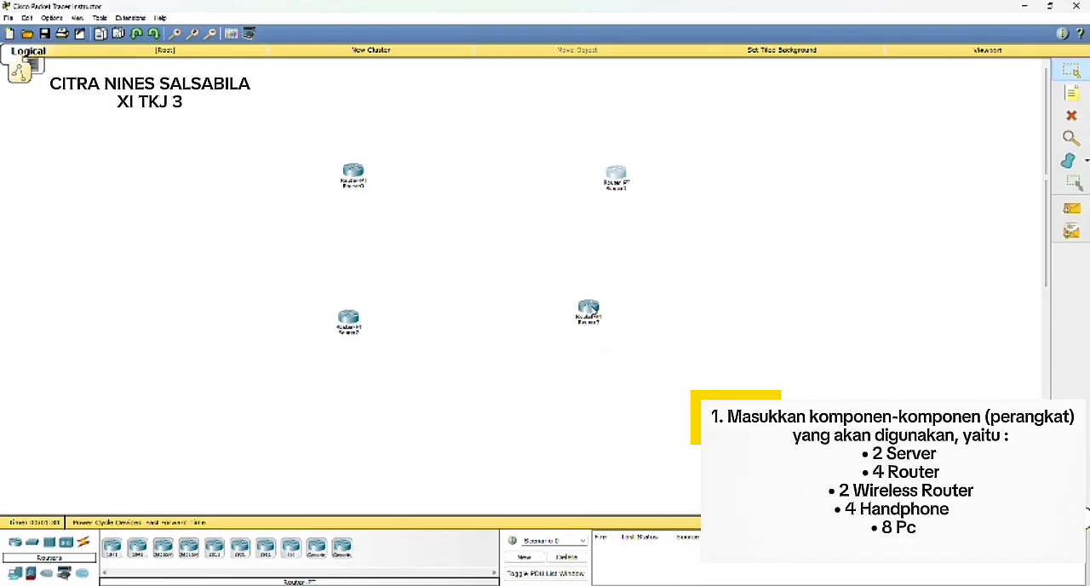
{"action": "left_click_drag", "start_coordinate": [590, 307], "coordinate": [613, 368]}
{"action": "left_click_drag", "start_coordinate": [351, 334], "coordinate": [352, 372]}
{"action": "left_click_drag", "start_coordinate": [622, 381], "coordinate": [689, 384]}
{"action": "left_click_drag", "start_coordinate": [624, 186], "coordinate": [683, 176]}
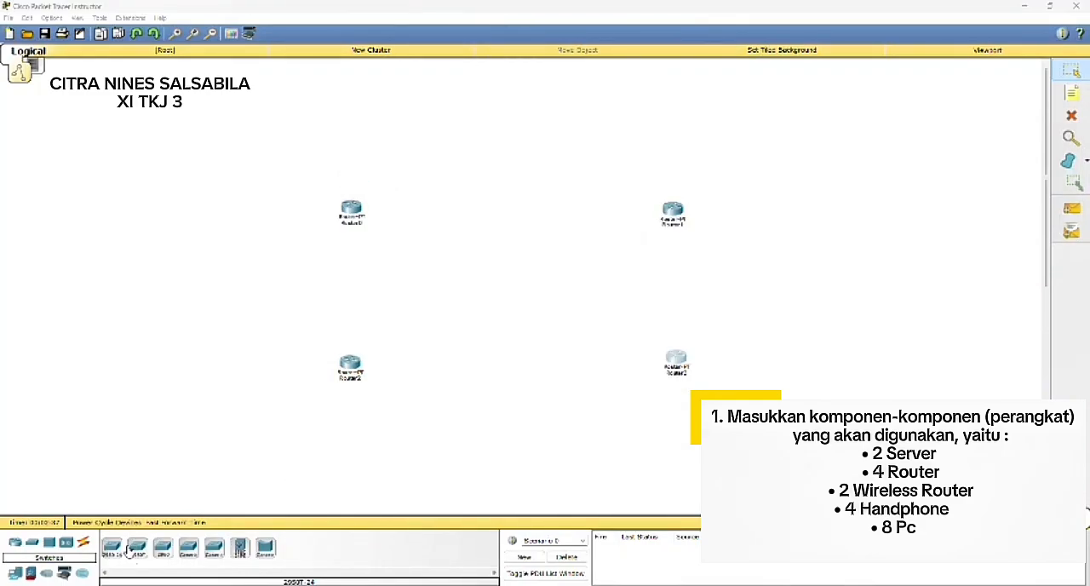
Step: Place four 2950-24 switches, one above each upper router and one below each lower router
{"action": "left_click", "coordinate": [115, 549]}
{"action": "left_click", "coordinate": [270, 144]}
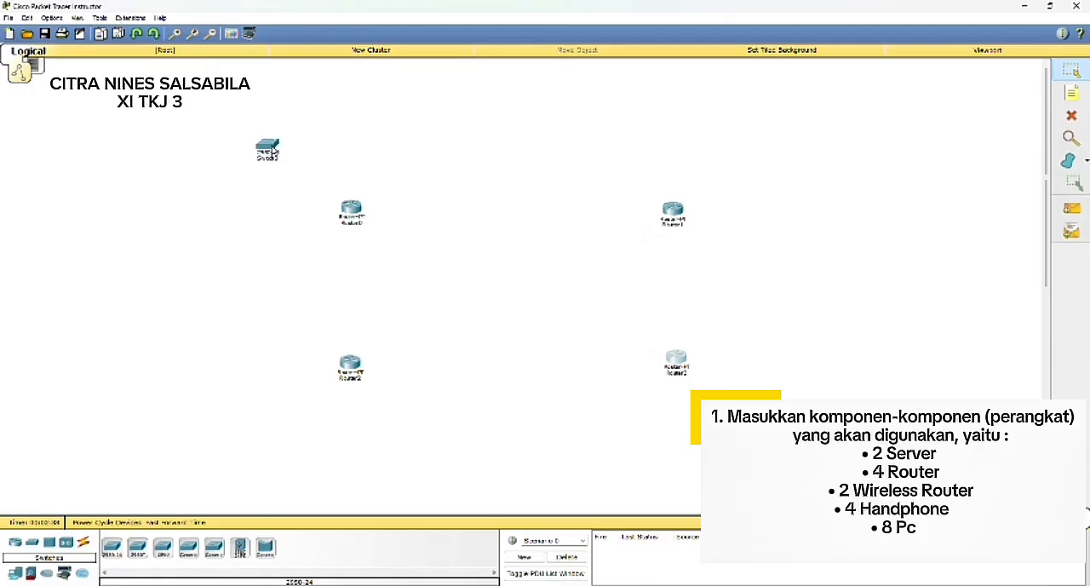
{"action": "left_click", "coordinate": [112, 547]}
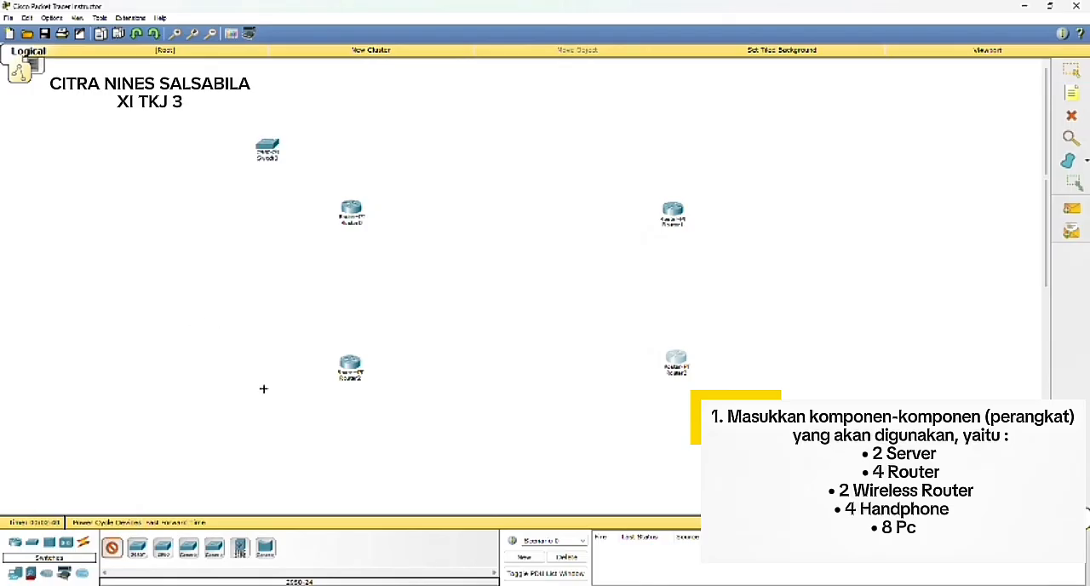
{"action": "left_click", "coordinate": [272, 439]}
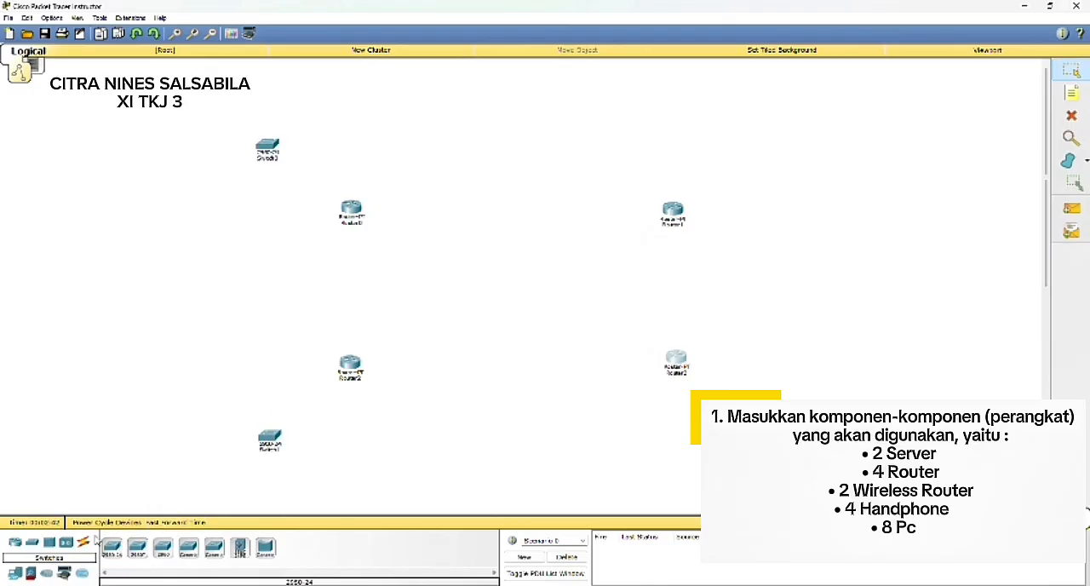
{"action": "left_click", "coordinate": [117, 554]}
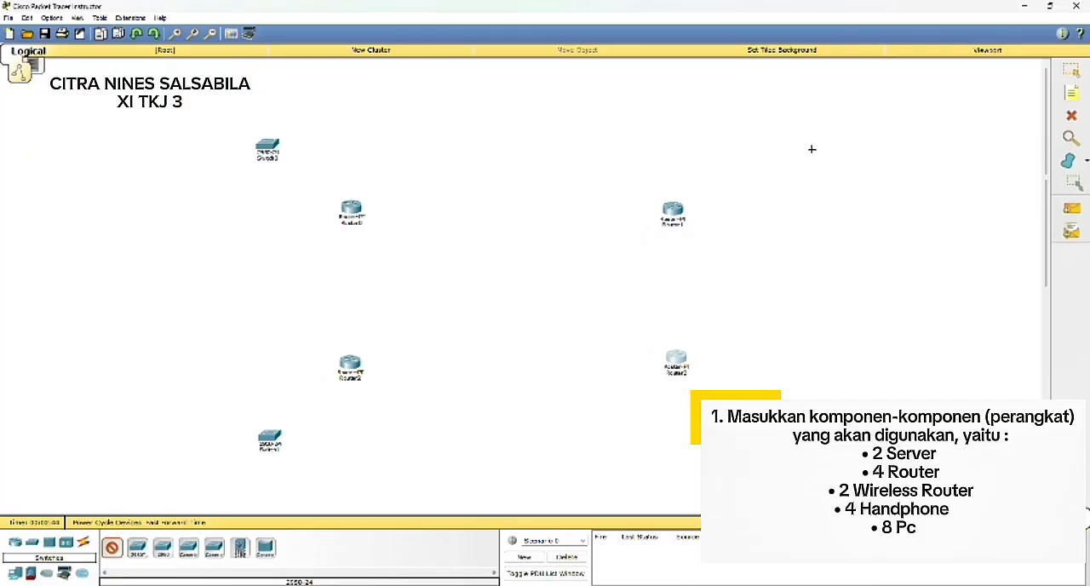
{"action": "left_click", "coordinate": [669, 142]}
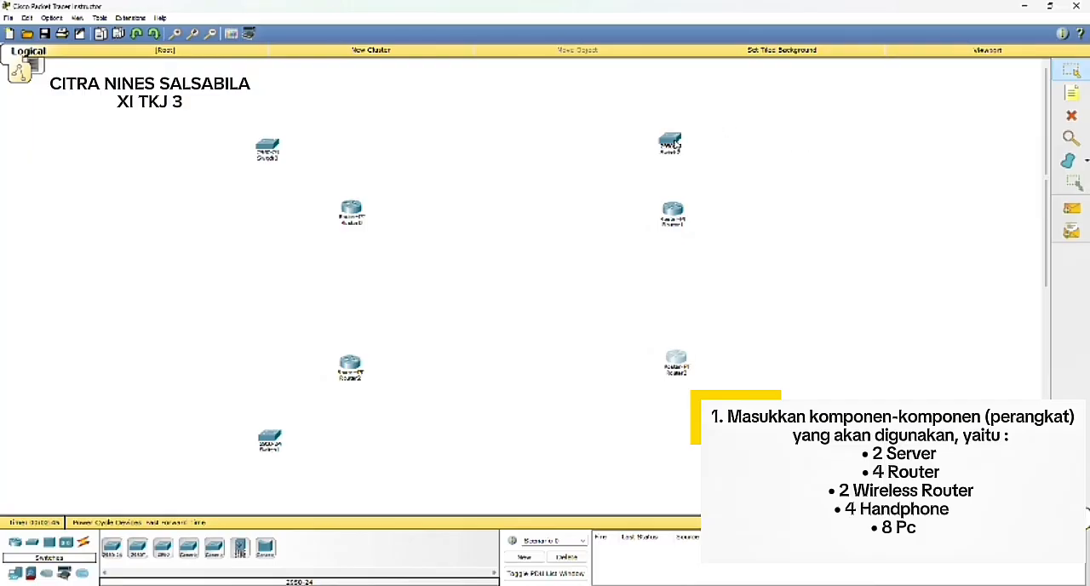
{"action": "left_click", "coordinate": [117, 554]}
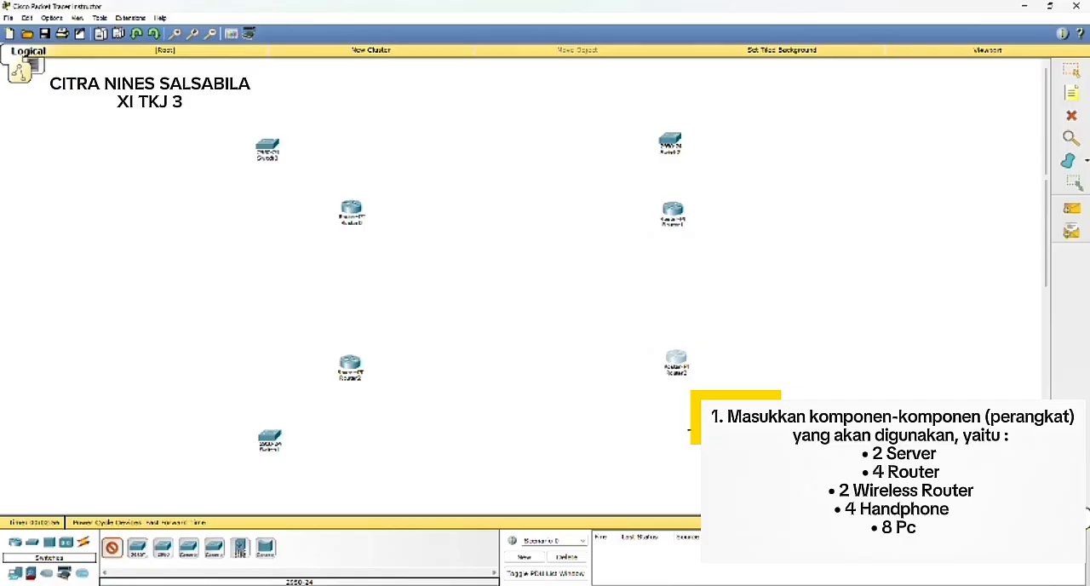
{"action": "left_click", "coordinate": [683, 435]}
{"action": "left_click_drag", "start_coordinate": [684, 451], "coordinate": [684, 429]}
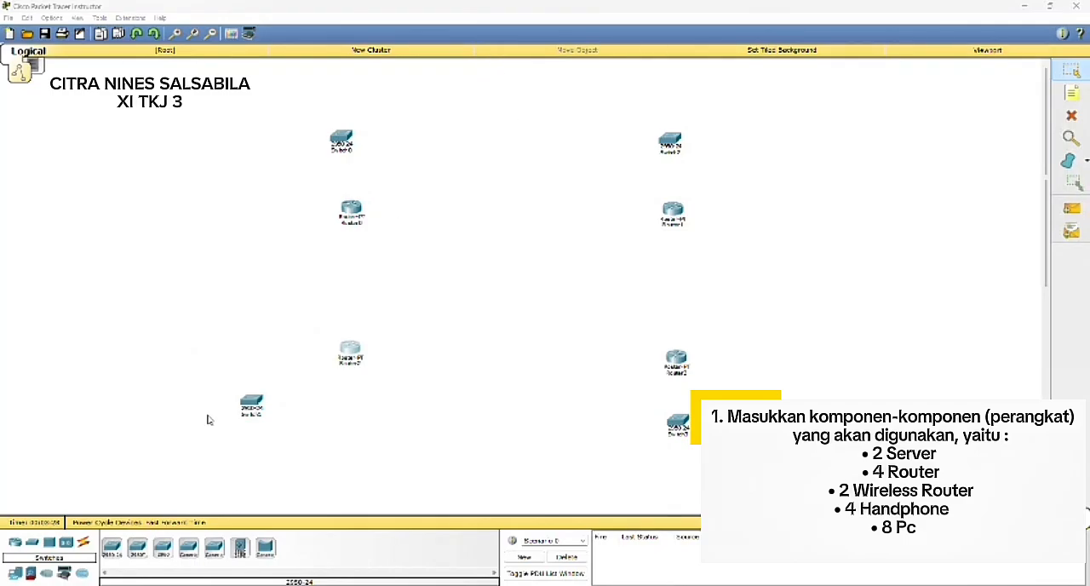
Step: Move Switch1 closer to Router2 and shift the two right-hand switches slightly outward
{"action": "left_click_drag", "start_coordinate": [256, 396], "coordinate": [318, 406]}
{"action": "left_click_drag", "start_coordinate": [675, 425], "coordinate": [690, 426]}
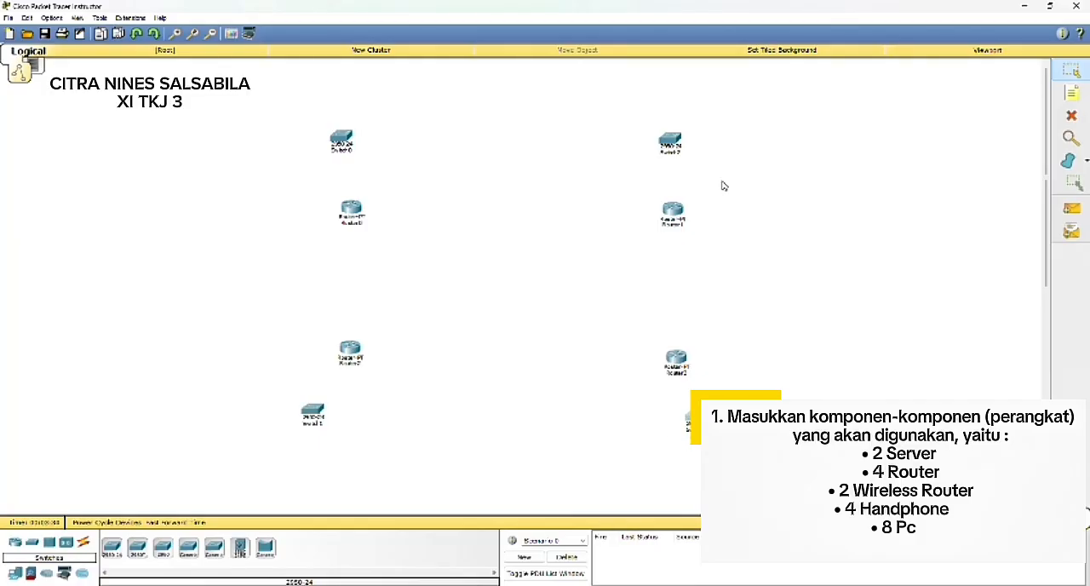
{"action": "left_click_drag", "start_coordinate": [670, 135], "coordinate": [696, 138]}
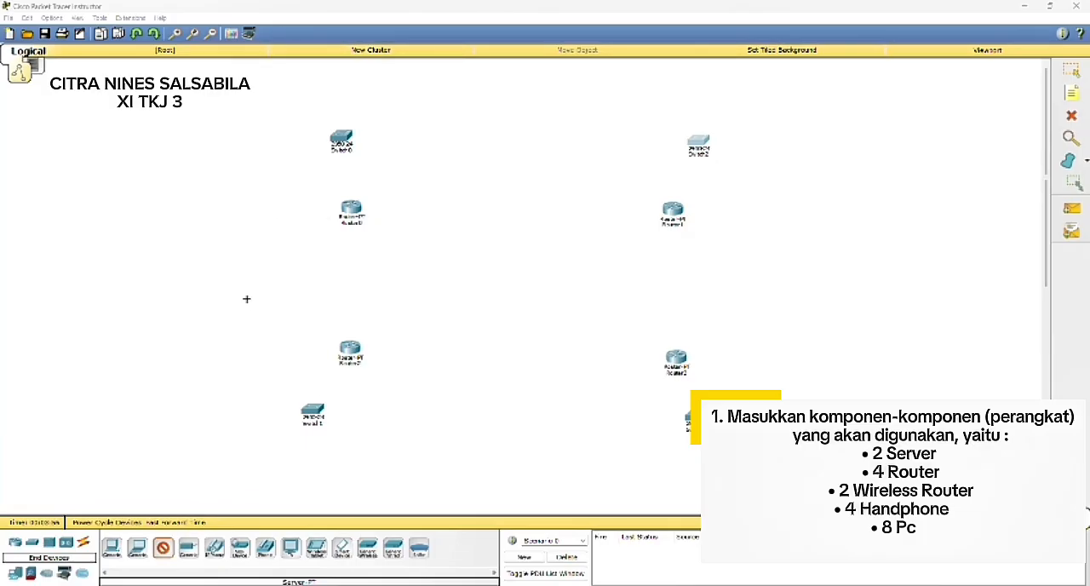
Step: Place one Server-PT on each outer side of the routers and two PC-PT beside Switch0
{"action": "left_click", "coordinate": [219, 286]}
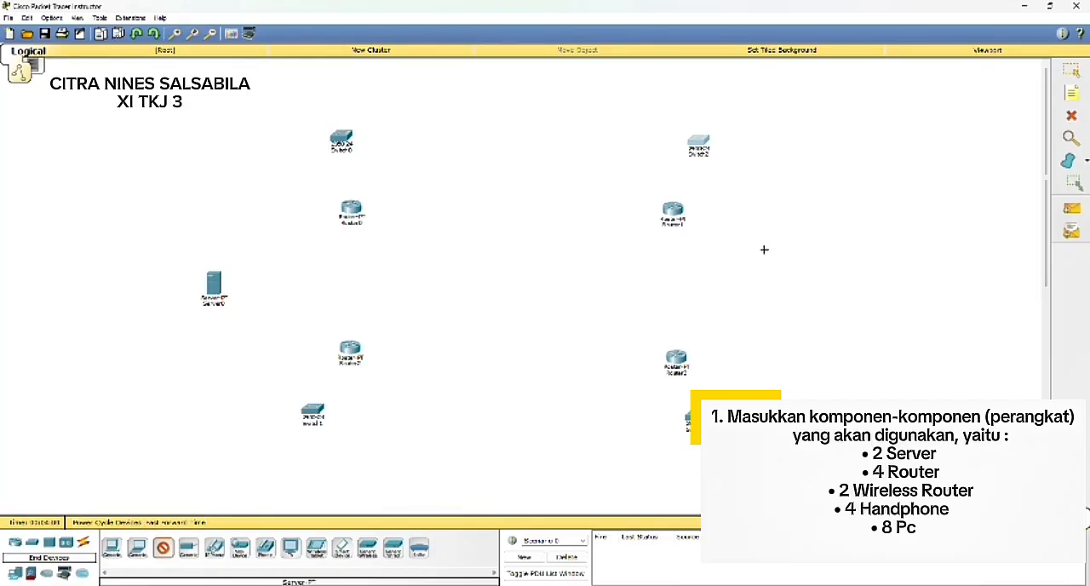
{"action": "left_click", "coordinate": [773, 282]}
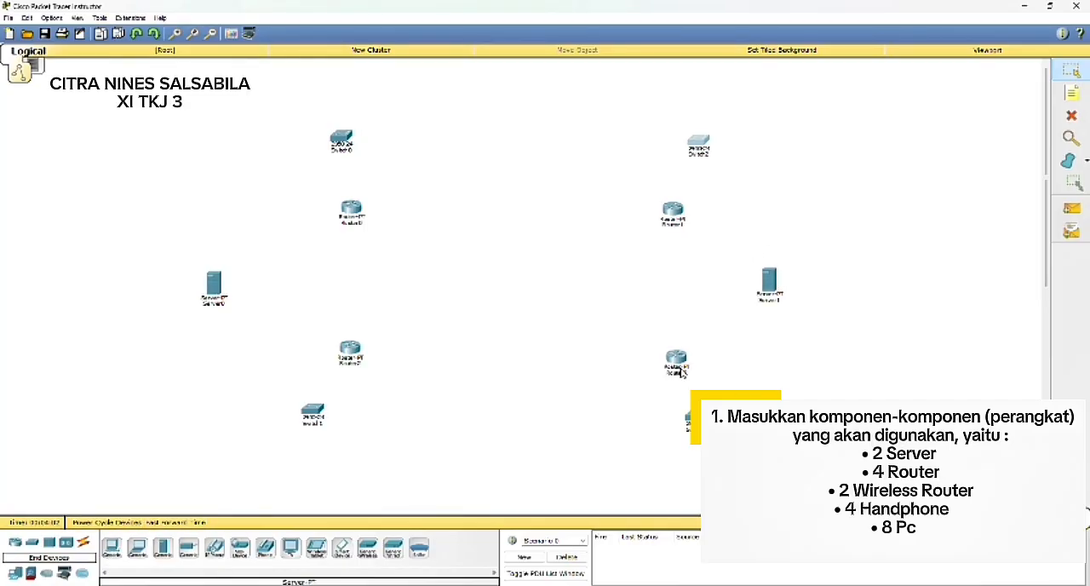
{"action": "left_click", "coordinate": [111, 547]}
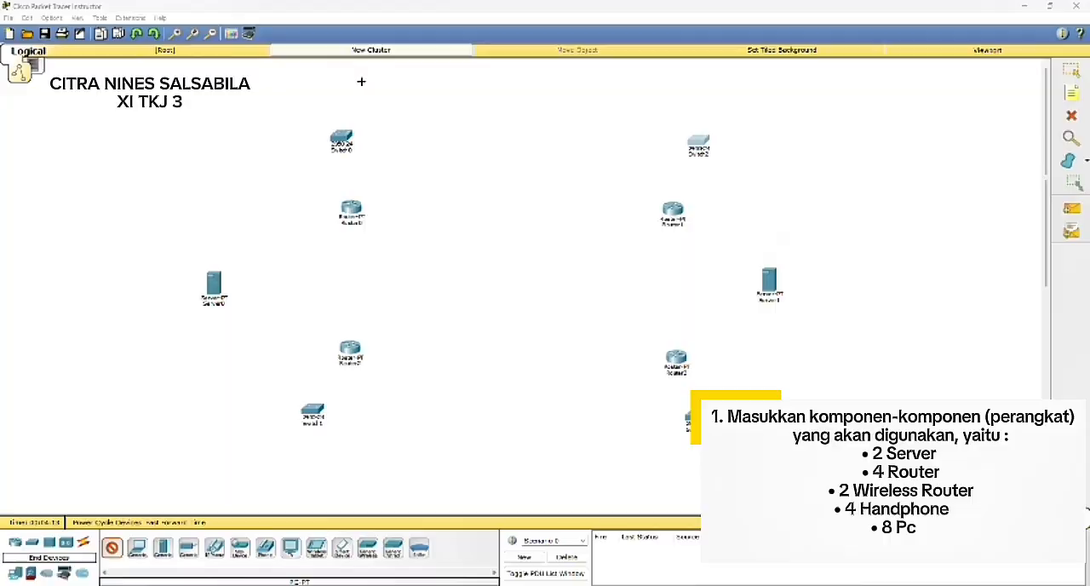
{"action": "left_click", "coordinate": [286, 109]}
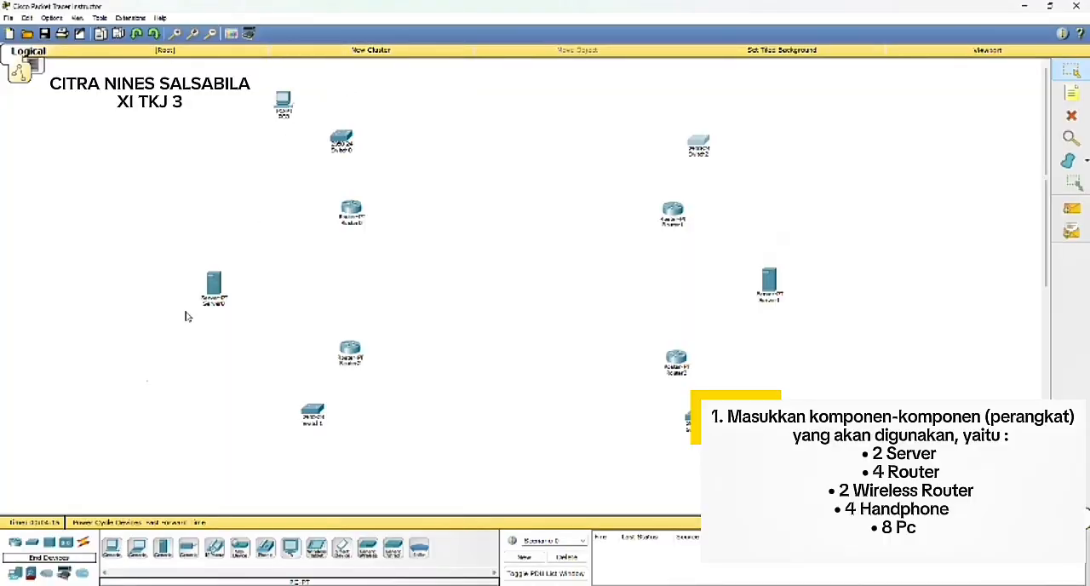
{"action": "left_click", "coordinate": [111, 546]}
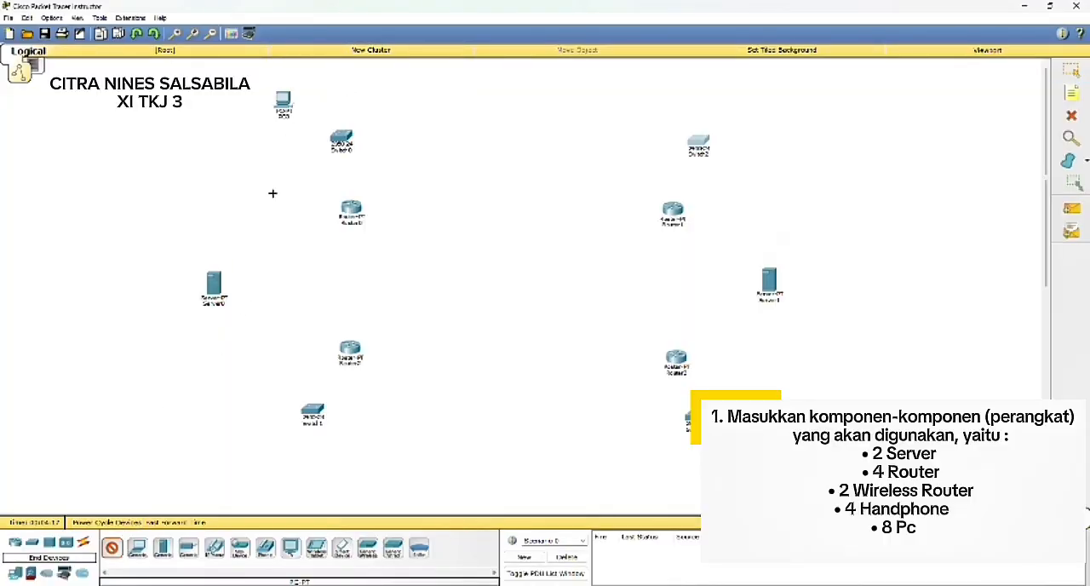
{"action": "left_click", "coordinate": [273, 163]}
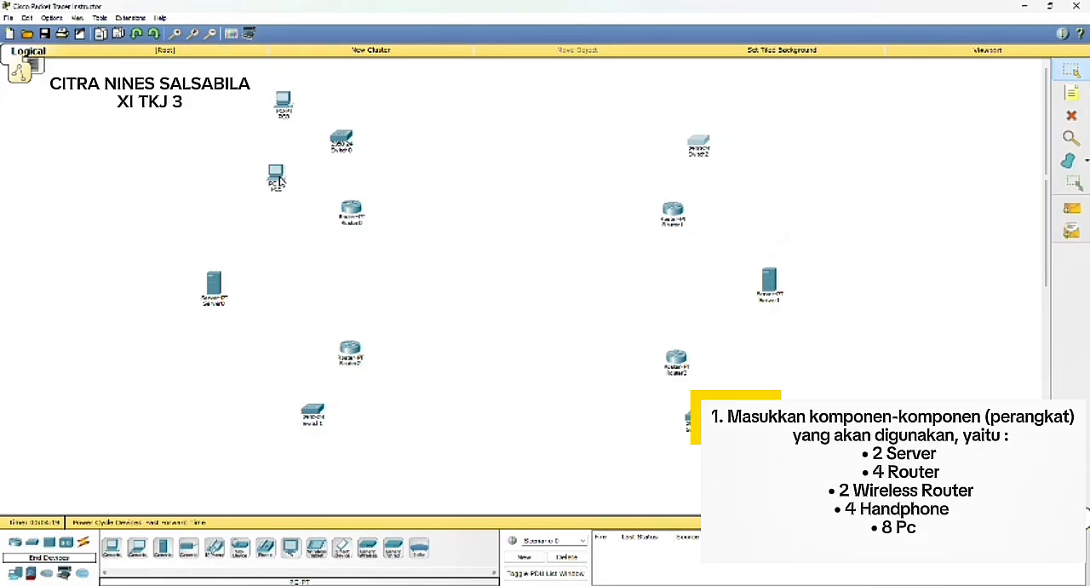
Step: Place two PC-PT, one above the other, on the outer side of Switch2
{"action": "left_click", "coordinate": [111, 546]}
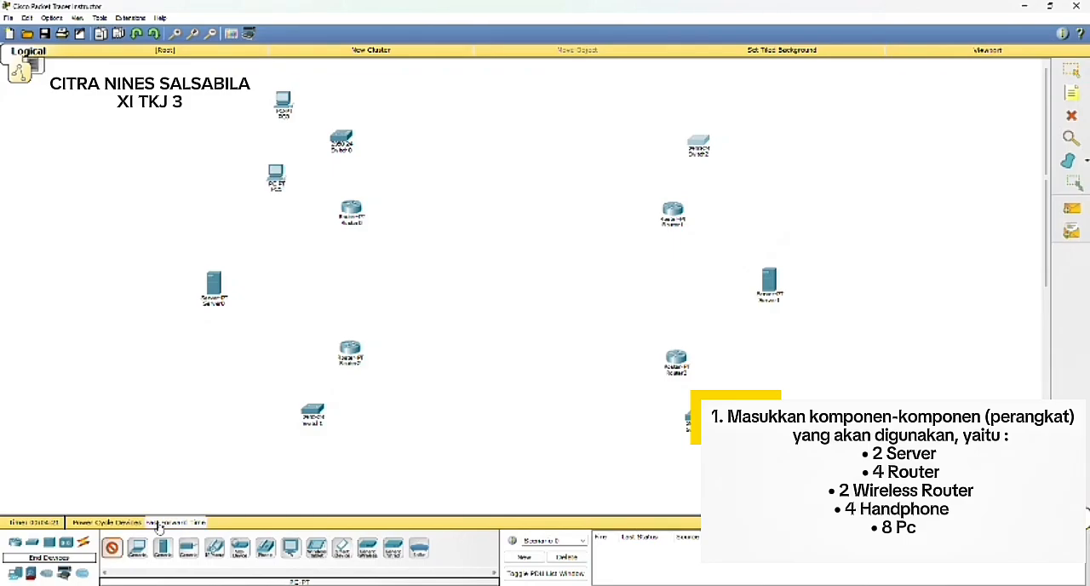
{"action": "left_click", "coordinate": [772, 109]}
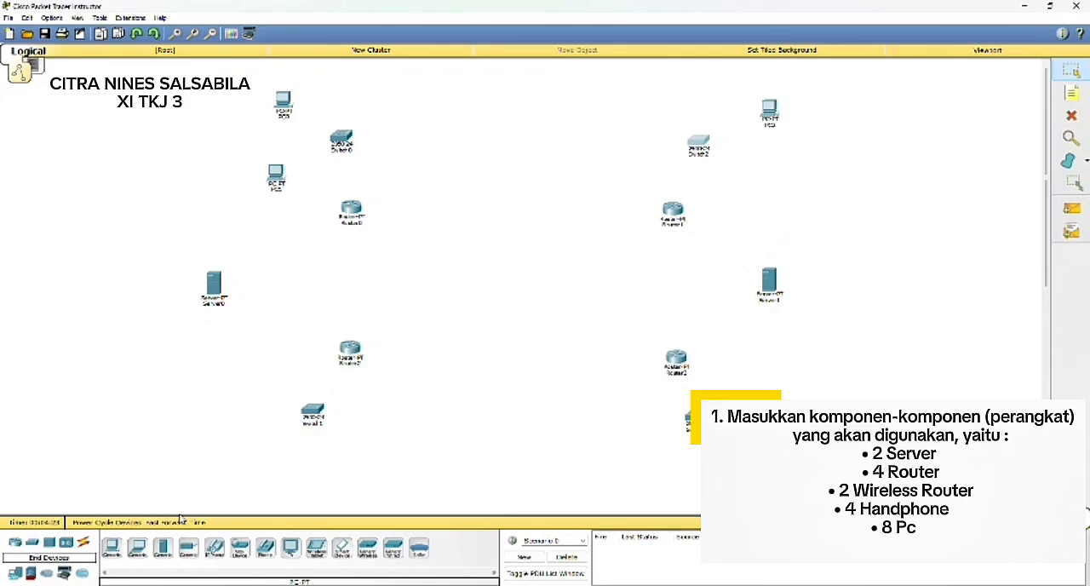
{"action": "left_click", "coordinate": [112, 546]}
{"action": "left_click", "coordinate": [778, 172]}
Step: Place two PC-PT below Switch1, and one PC-PT and one laptop below Switch3
{"action": "left_click", "coordinate": [111, 546]}
{"action": "left_click", "coordinate": [240, 477]}
{"action": "left_click", "coordinate": [112, 547]}
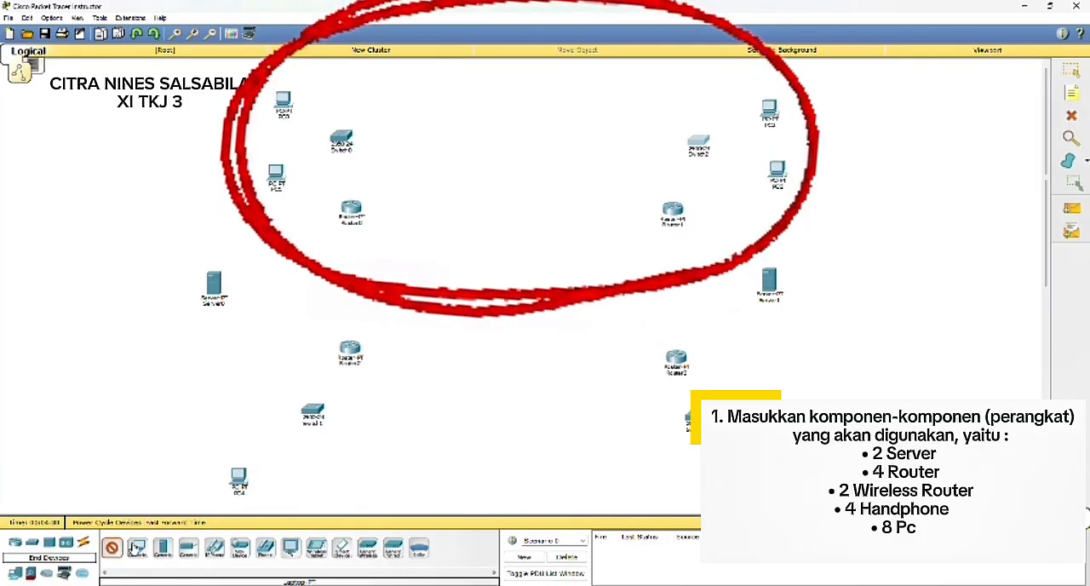
{"action": "left_click", "coordinate": [360, 475]}
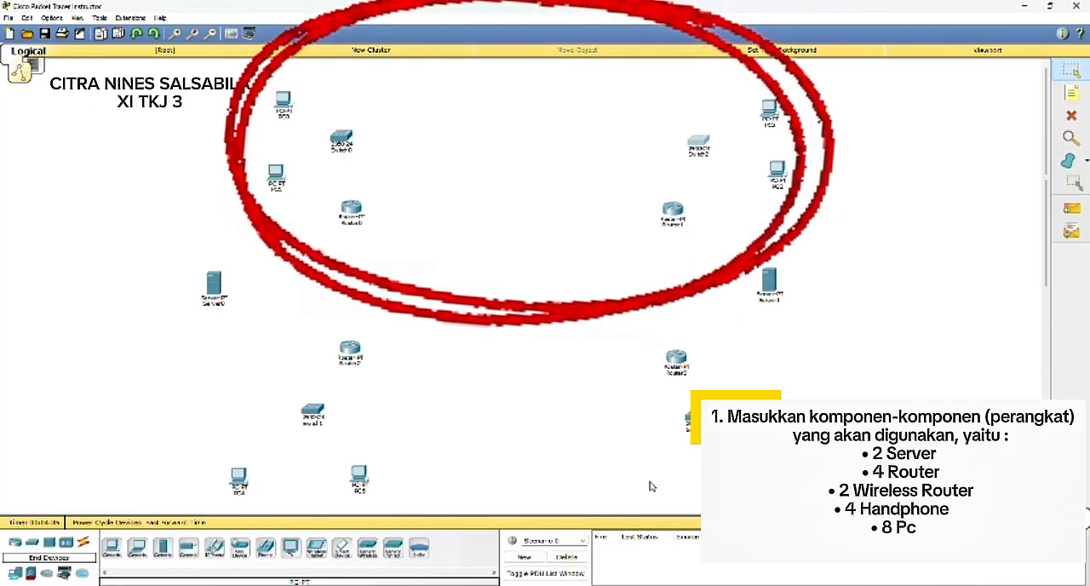
{"action": "left_click", "coordinate": [112, 547]}
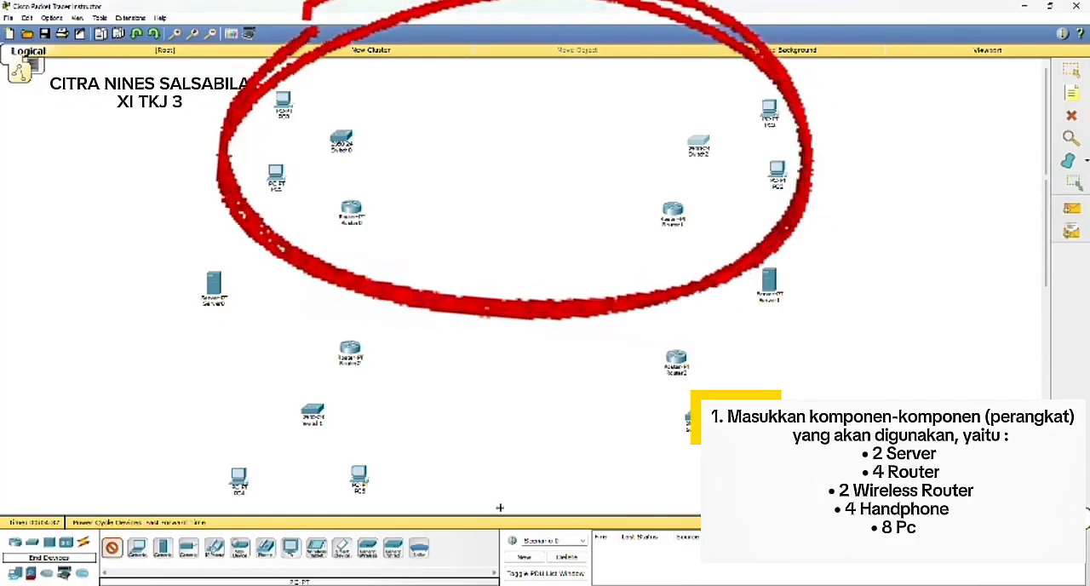
{"action": "left_click", "coordinate": [652, 465]}
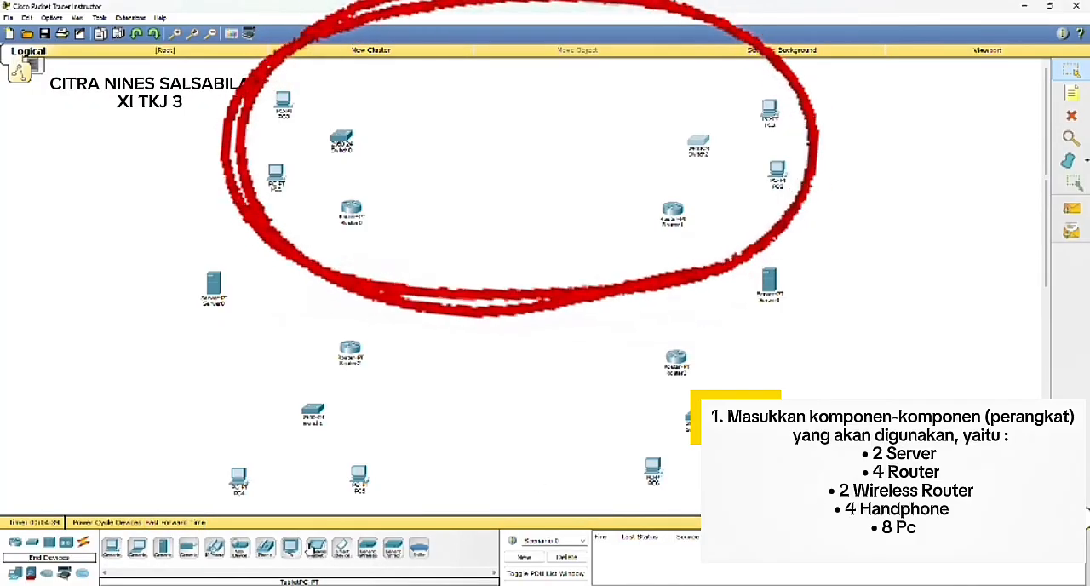
{"action": "left_click", "coordinate": [137, 547]}
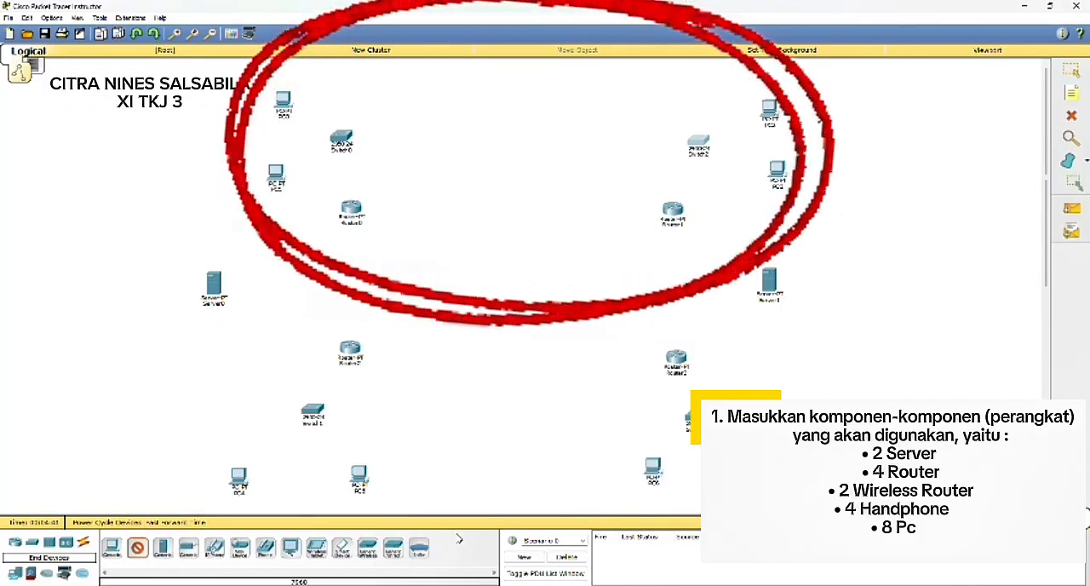
{"action": "left_click", "coordinate": [771, 468]}
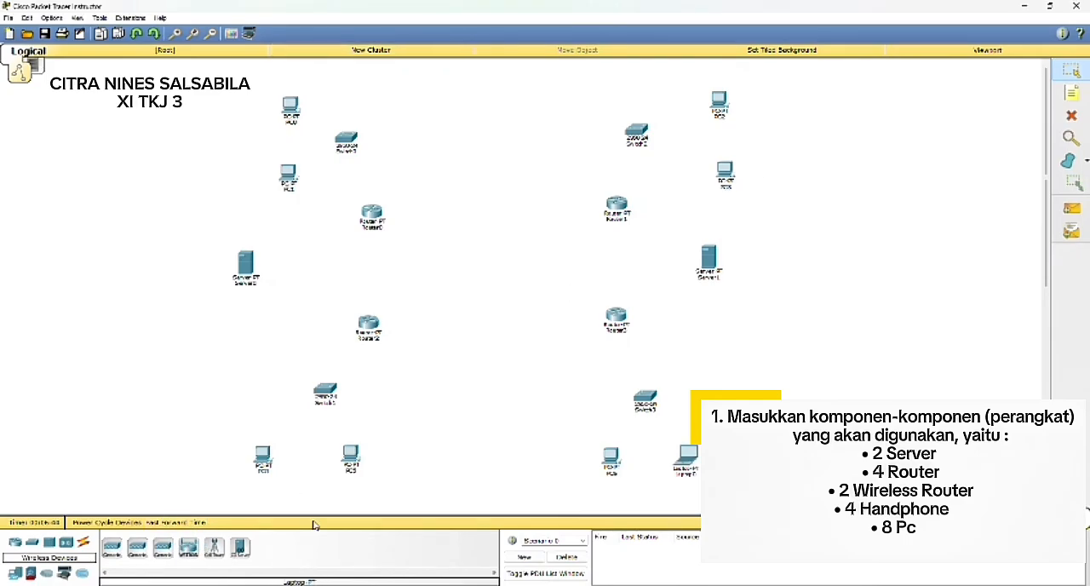
Step: Place two WRT300N wireless routers on the outer side of Server1, one above and one below it
{"action": "left_click", "coordinate": [189, 546]}
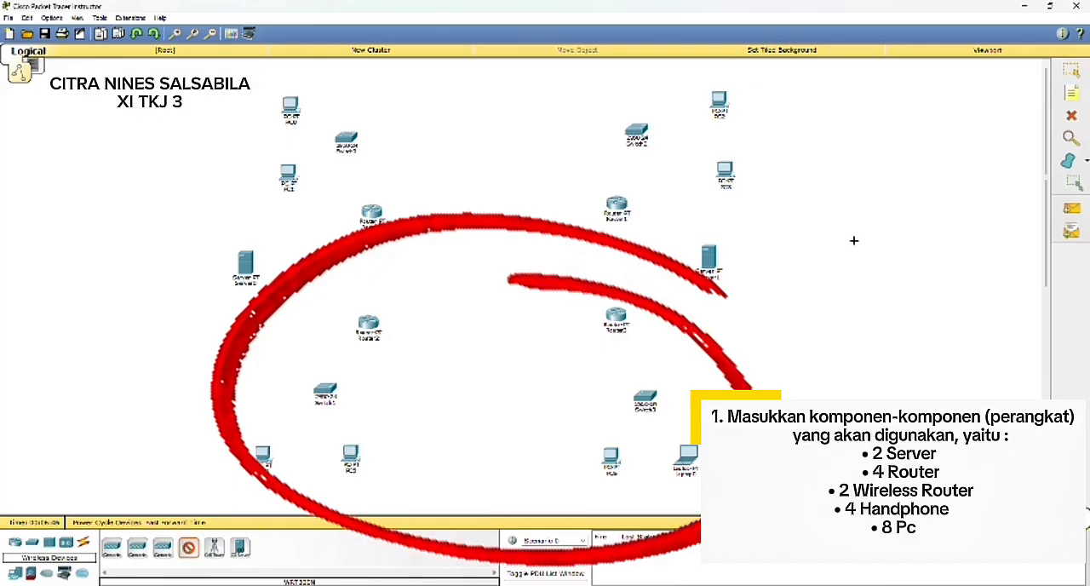
{"action": "left_click", "coordinate": [776, 208]}
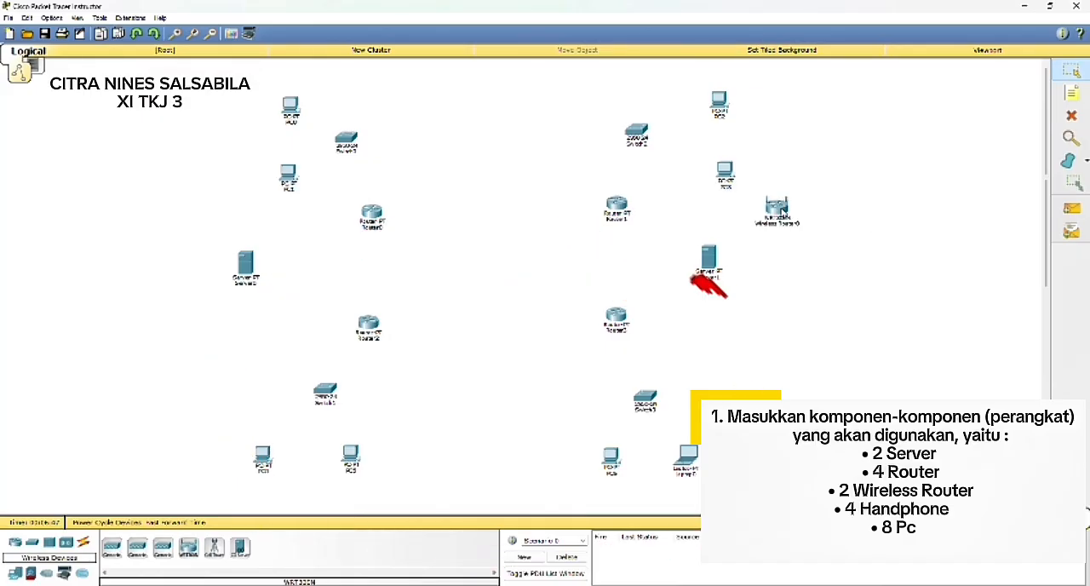
{"action": "left_click", "coordinate": [202, 551]}
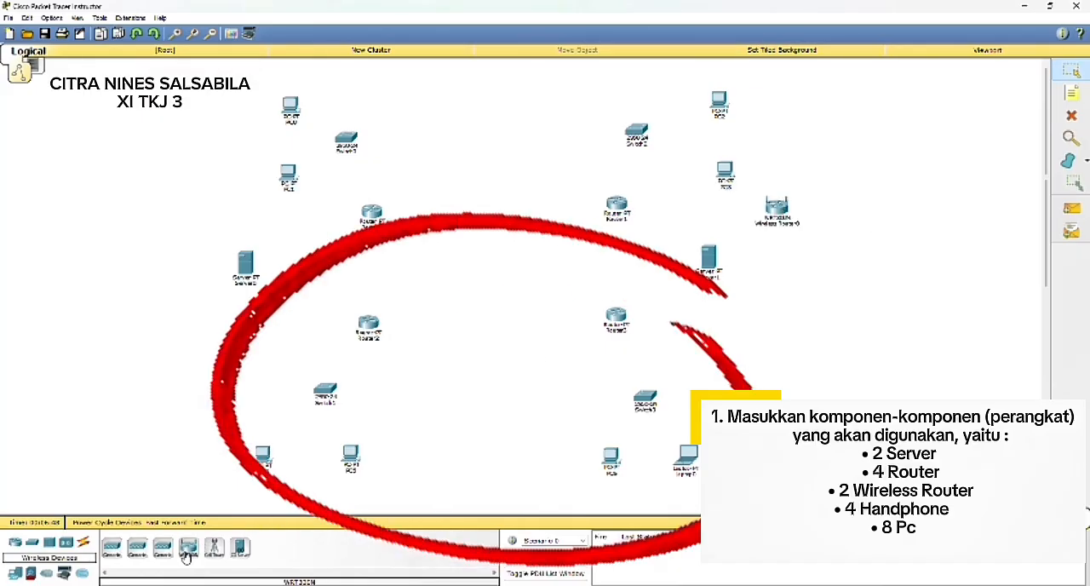
{"action": "left_click", "coordinate": [765, 328]}
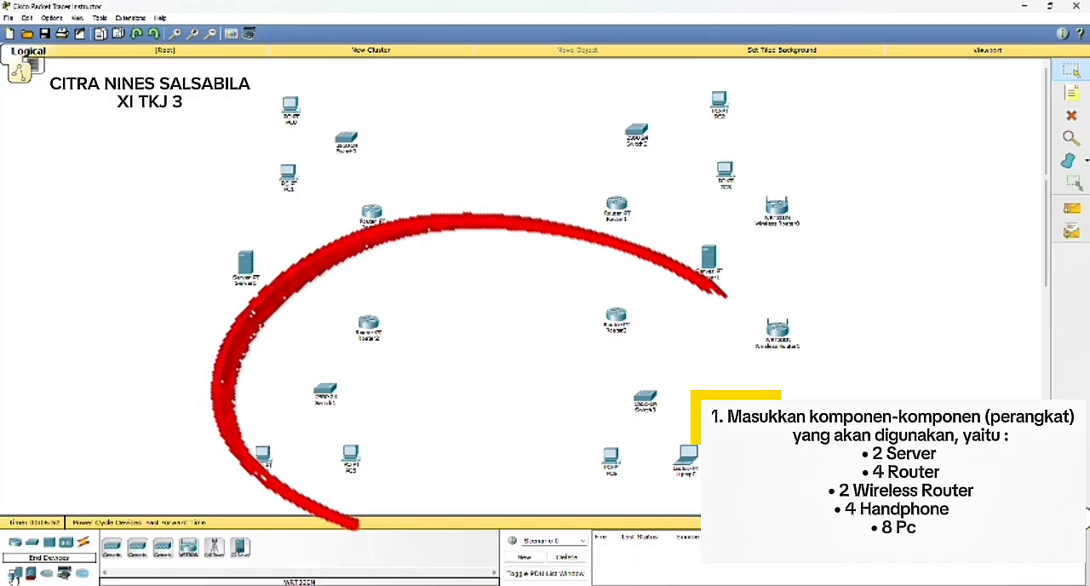
Step: Place four SMARTPHONE-PT devices in a column on the outer side of the two wireless routers
{"action": "left_click", "coordinate": [15, 574]}
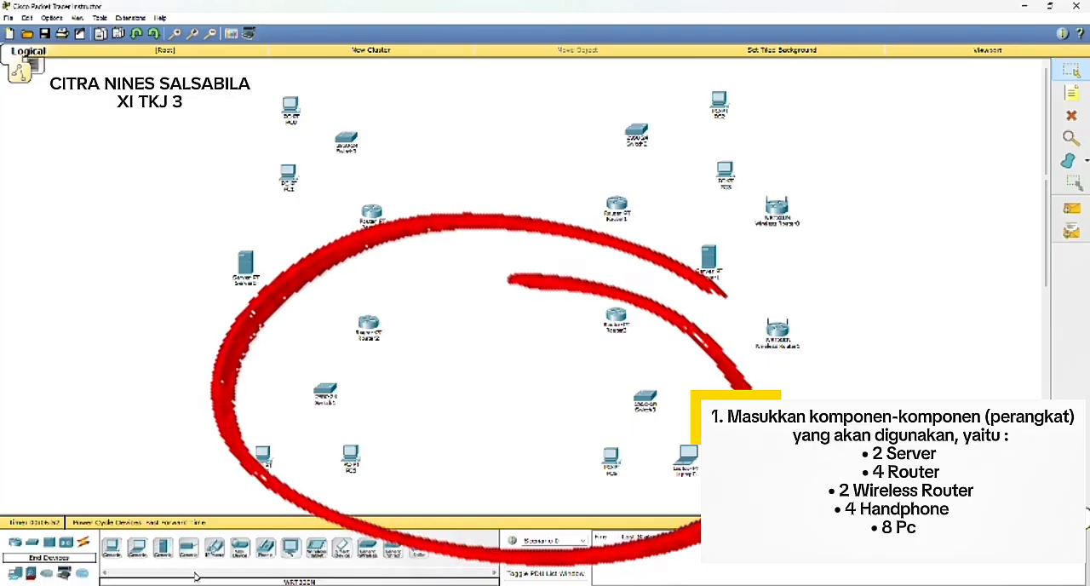
{"action": "left_click", "coordinate": [341, 549]}
{"action": "left_click", "coordinate": [839, 201]}
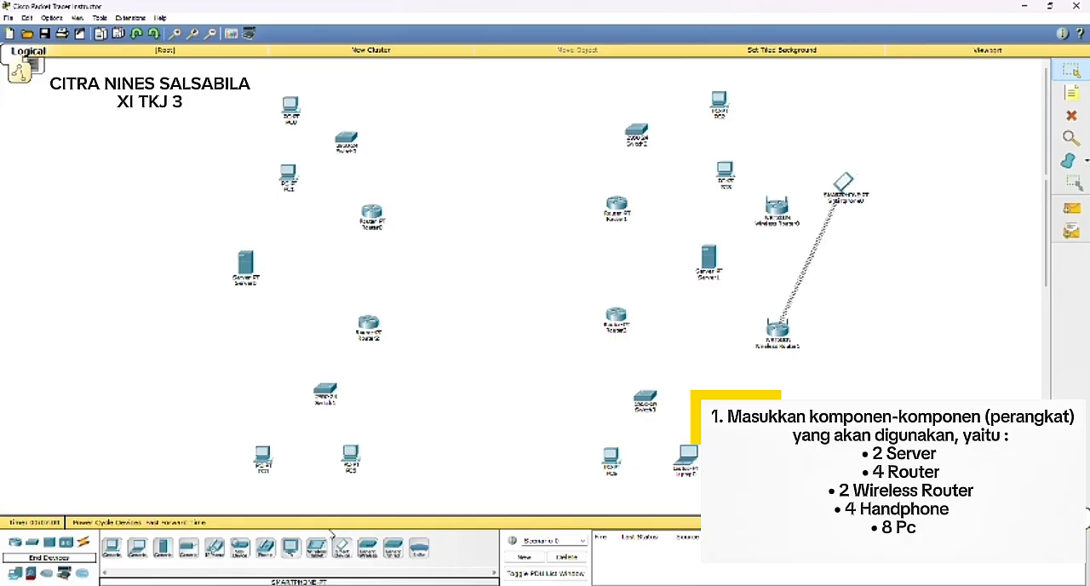
{"action": "left_click", "coordinate": [342, 549]}
{"action": "left_click", "coordinate": [852, 249]}
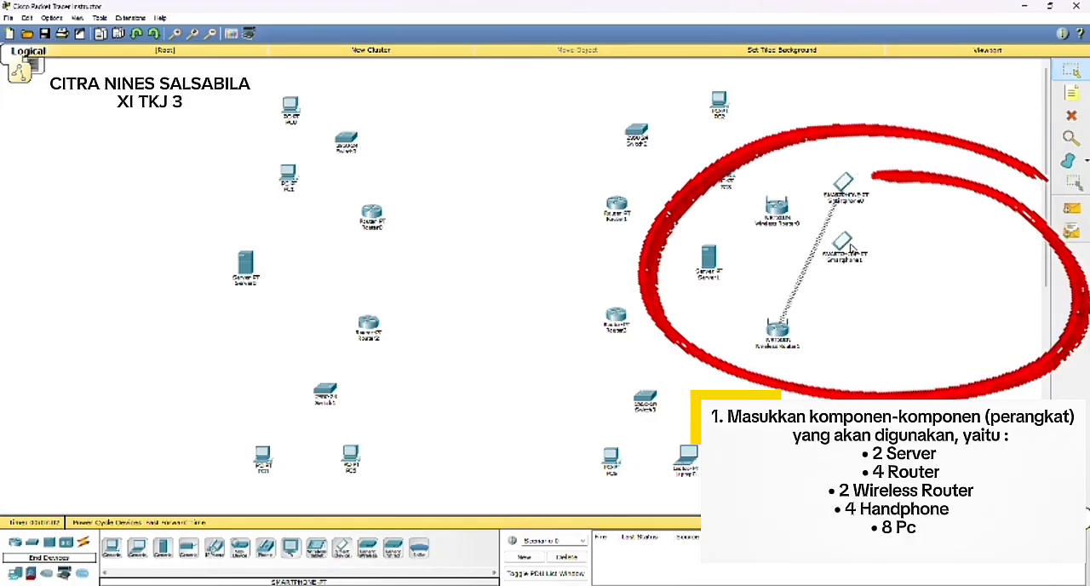
{"action": "left_click", "coordinate": [343, 547]}
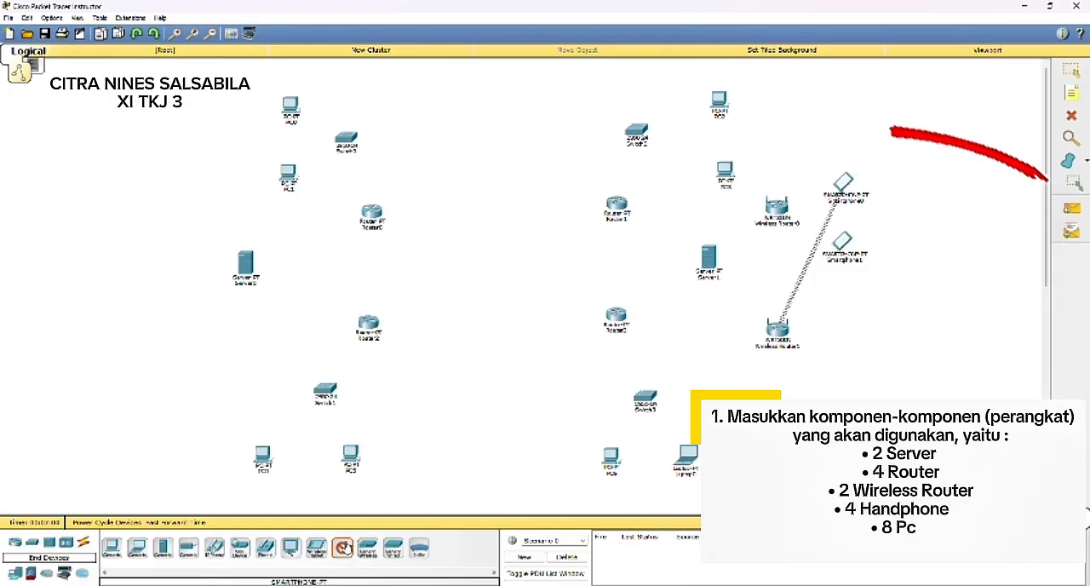
{"action": "left_click", "coordinate": [836, 302]}
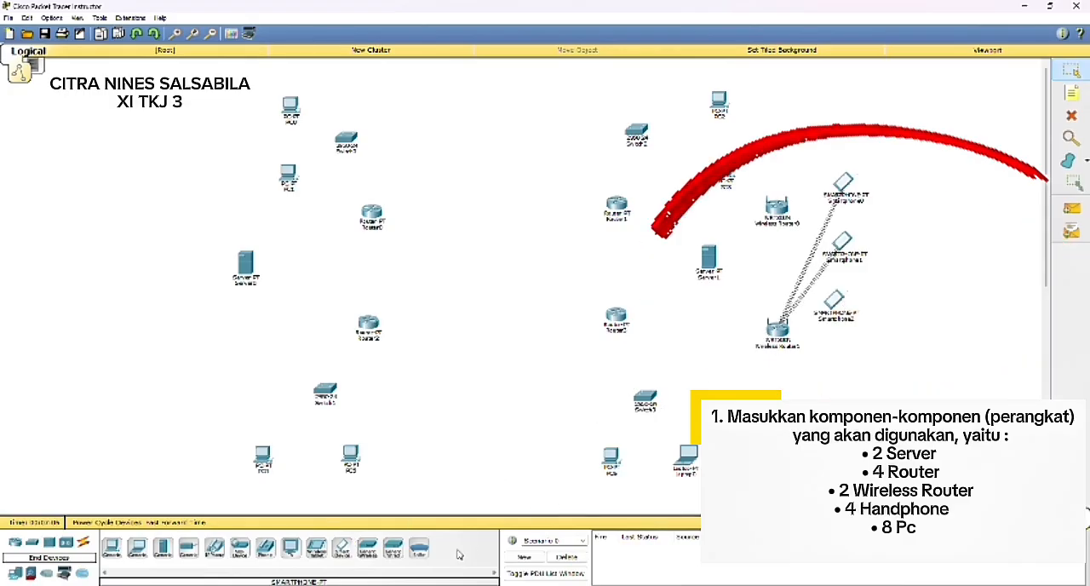
{"action": "left_click", "coordinate": [341, 548]}
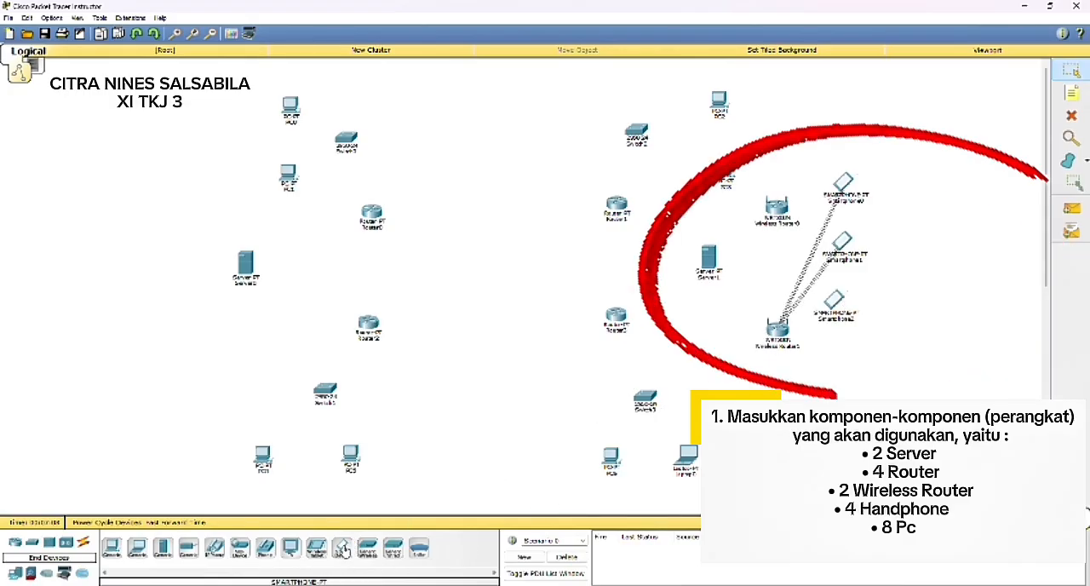
{"action": "left_click", "coordinate": [825, 363]}
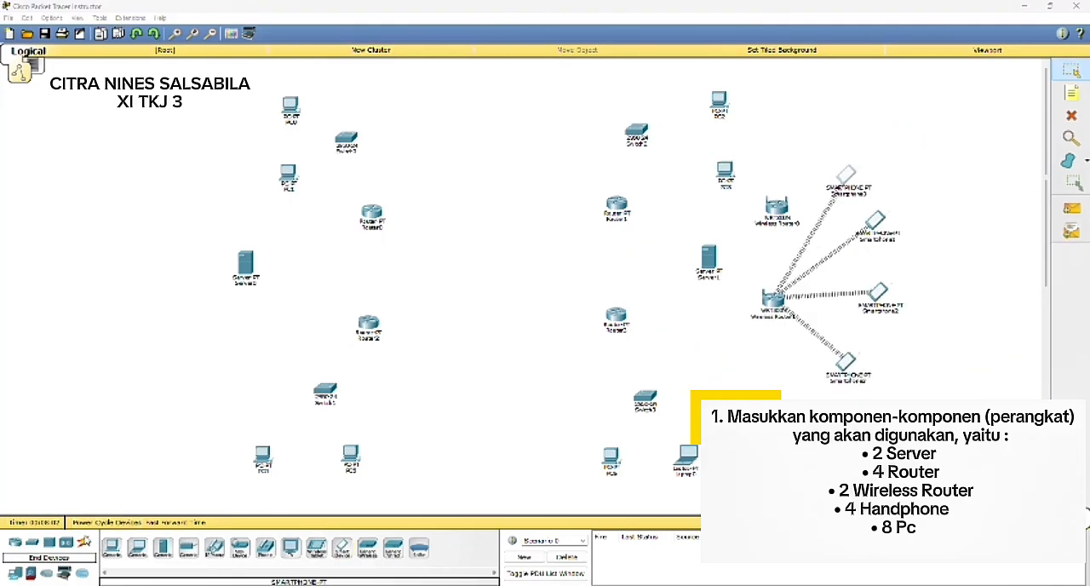
Step: Connect Router0 to Router1 with a Serial DTE cable
{"action": "left_click", "coordinate": [83, 541]}
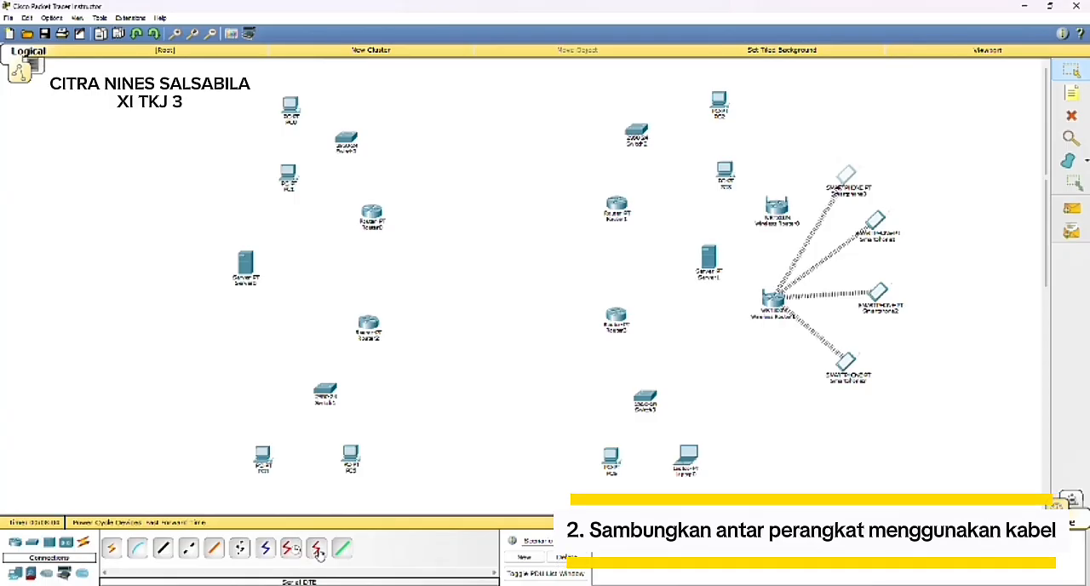
{"action": "left_click", "coordinate": [318, 549]}
{"action": "left_click", "coordinate": [378, 216]}
{"action": "left_click", "coordinate": [409, 272]}
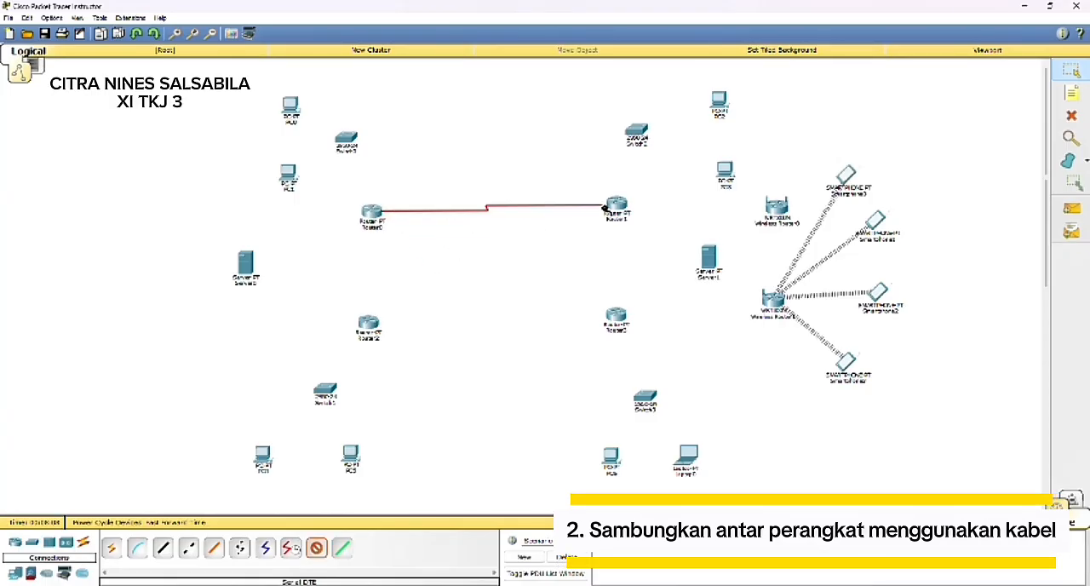
{"action": "left_click", "coordinate": [615, 208]}
{"action": "left_click", "coordinate": [652, 262]}
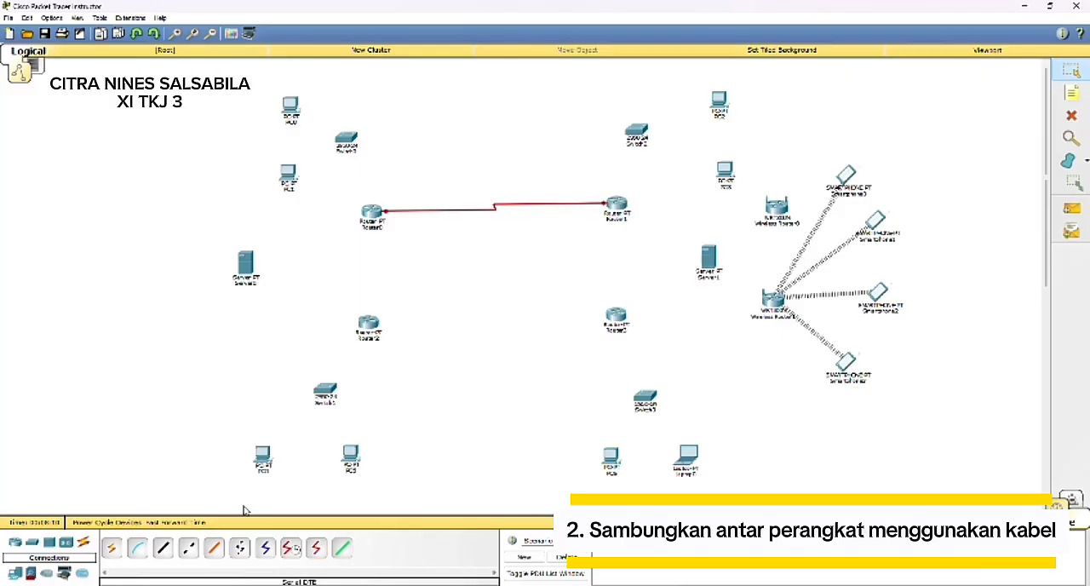
Step: Connect Router1 to Serial2/0 of Router3 below it with a Serial DTE cable
{"action": "left_click", "coordinate": [318, 550]}
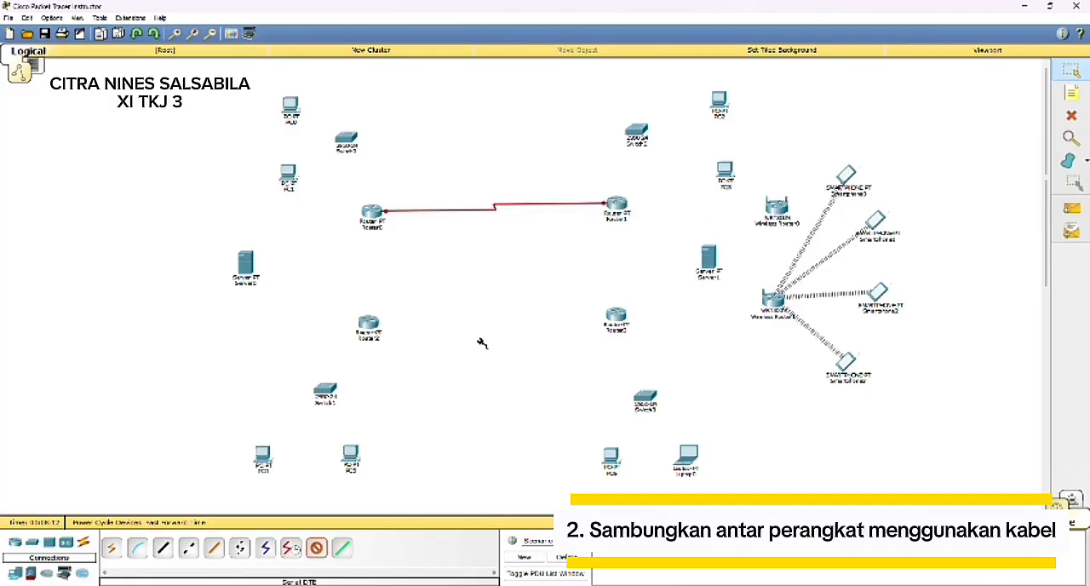
{"action": "left_click", "coordinate": [618, 208]}
{"action": "left_click", "coordinate": [652, 262]}
{"action": "left_click", "coordinate": [615, 315]}
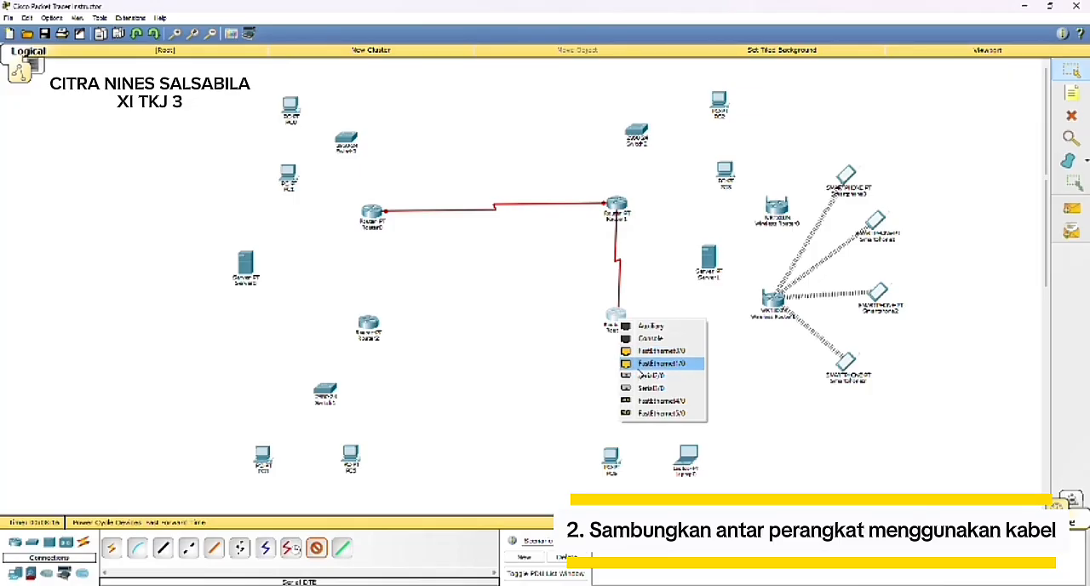
{"action": "left_click", "coordinate": [640, 376]}
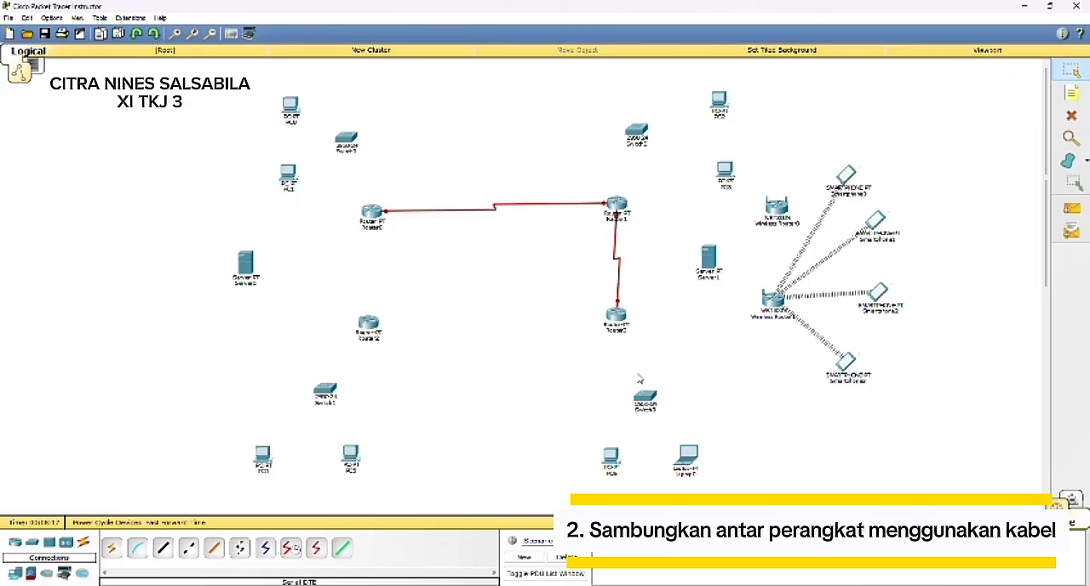
Step: Connect Serial3/0 of Router3 to Router2 with a Serial DTE cable
{"action": "left_click", "coordinate": [317, 547]}
{"action": "left_click", "coordinate": [614, 317]}
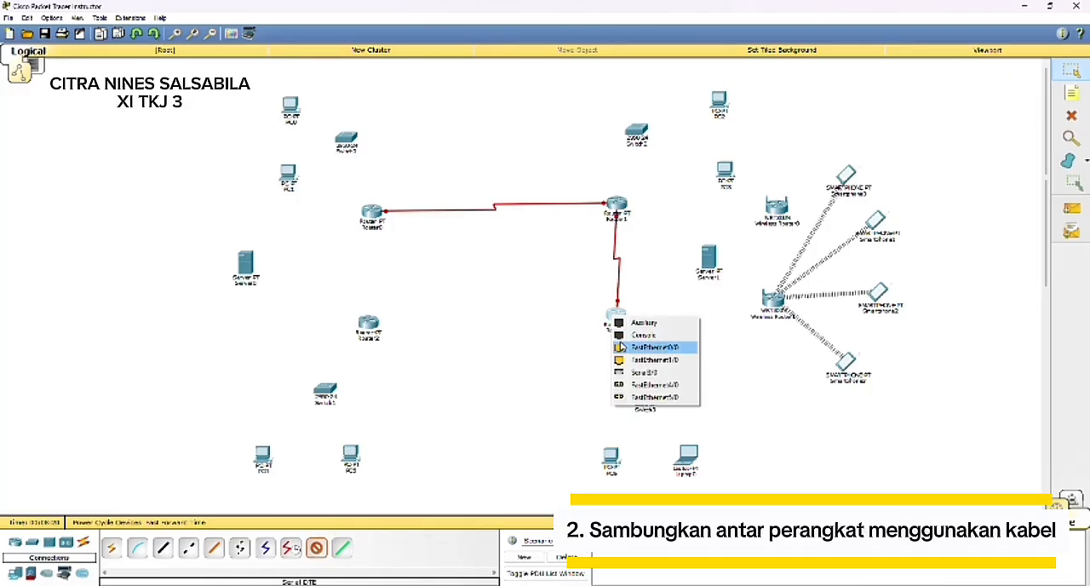
{"action": "left_click", "coordinate": [638, 373]}
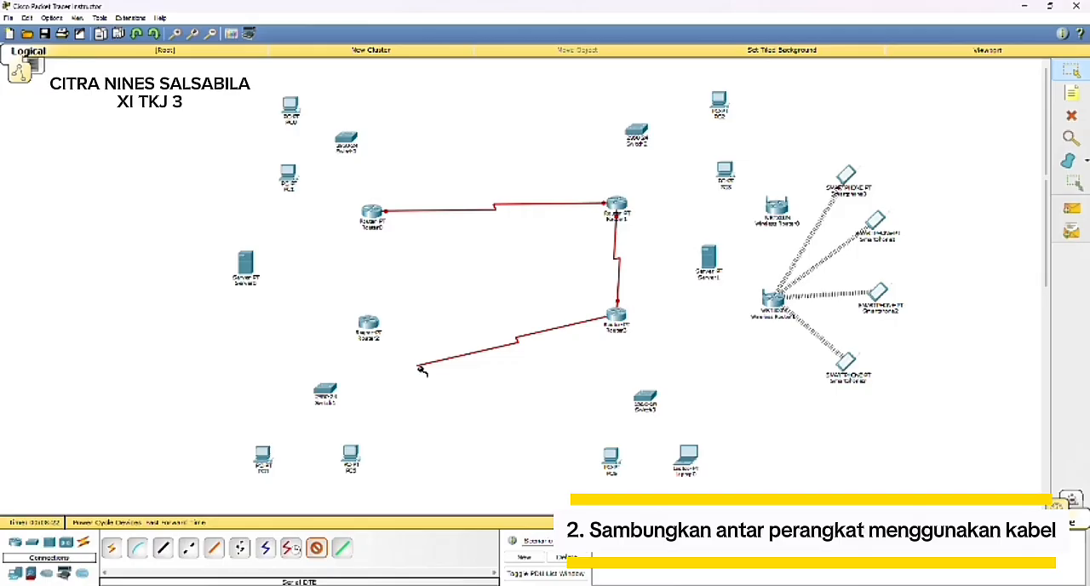
{"action": "left_click", "coordinate": [368, 324]}
{"action": "left_click", "coordinate": [397, 383]}
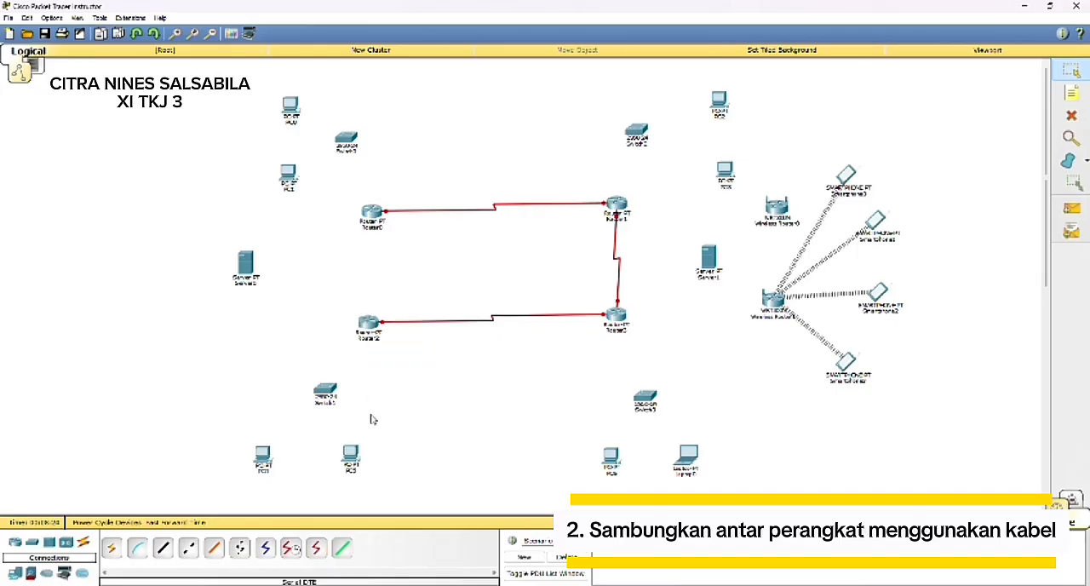
Step: Connect Router2 to Router0 with a Serial DTE cable to close the router ring
{"action": "left_click", "coordinate": [318, 552]}
{"action": "left_click", "coordinate": [367, 323]}
{"action": "left_click", "coordinate": [394, 377]}
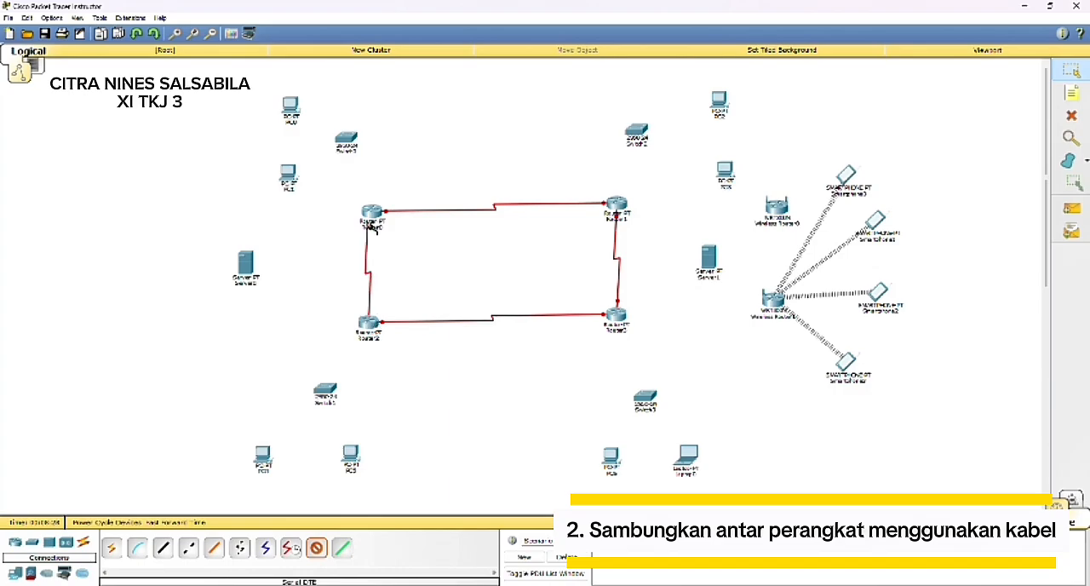
{"action": "left_click", "coordinate": [369, 211]}
{"action": "left_click", "coordinate": [397, 267]}
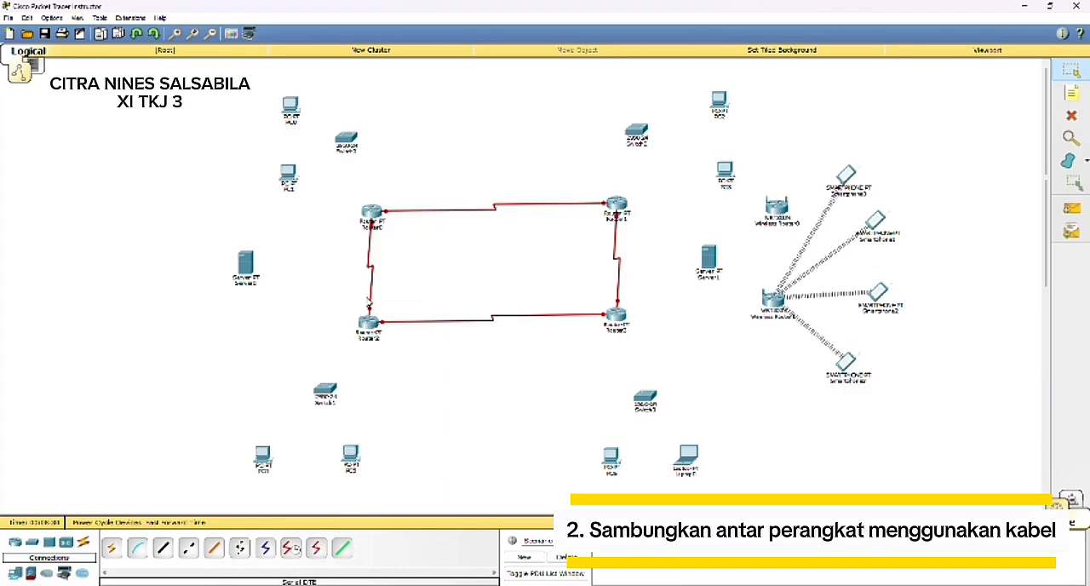
Step: Connect FastEthernet0/0 of Router0 to FastEthernet0/1 of Switch0 with a copper straight-through cable
{"action": "left_click", "coordinate": [164, 552]}
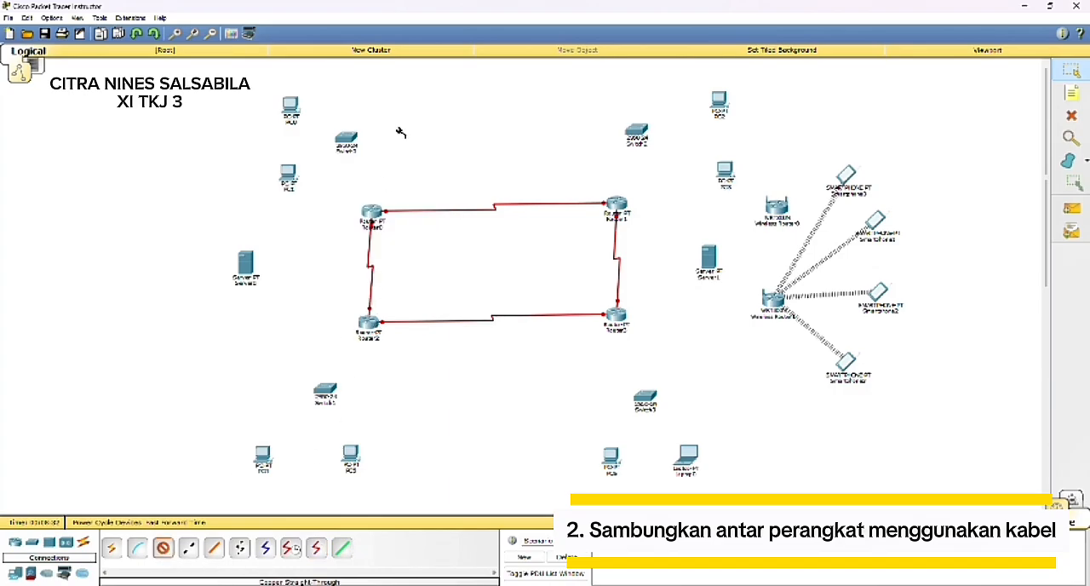
{"action": "left_click", "coordinate": [373, 212]}
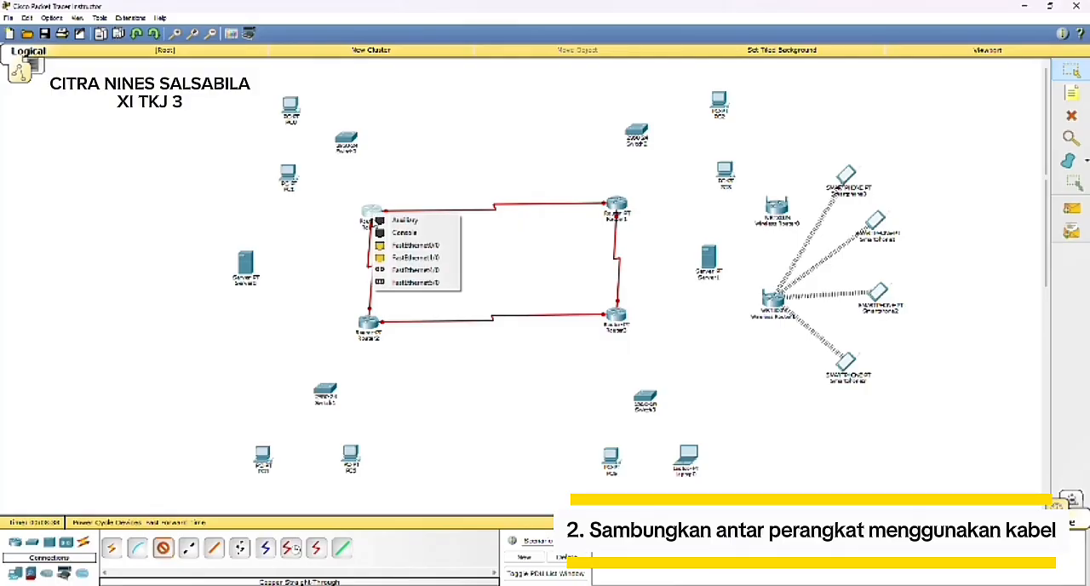
{"action": "left_click", "coordinate": [397, 246]}
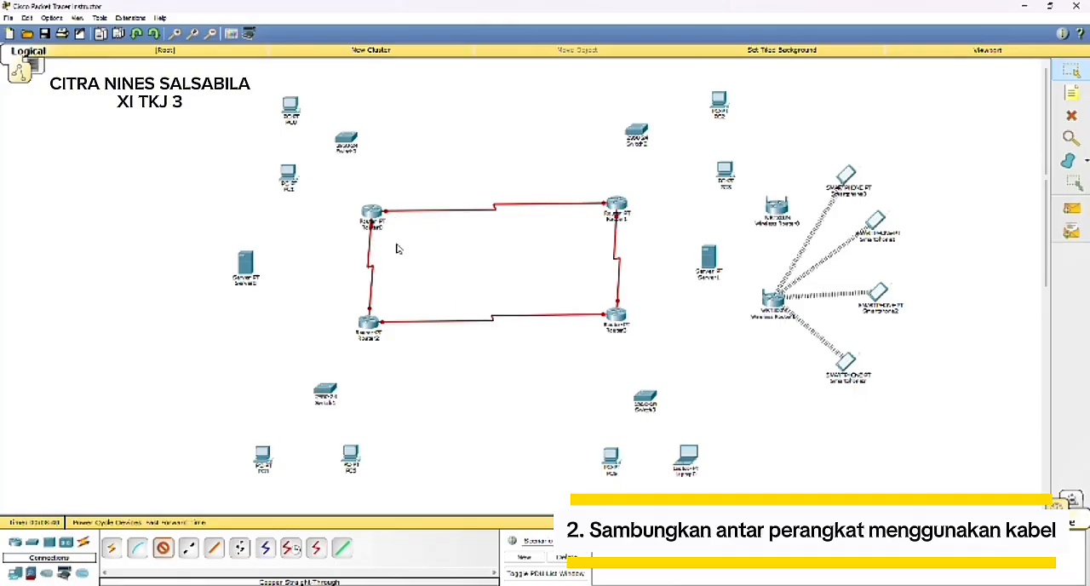
{"action": "left_click", "coordinate": [343, 140]}
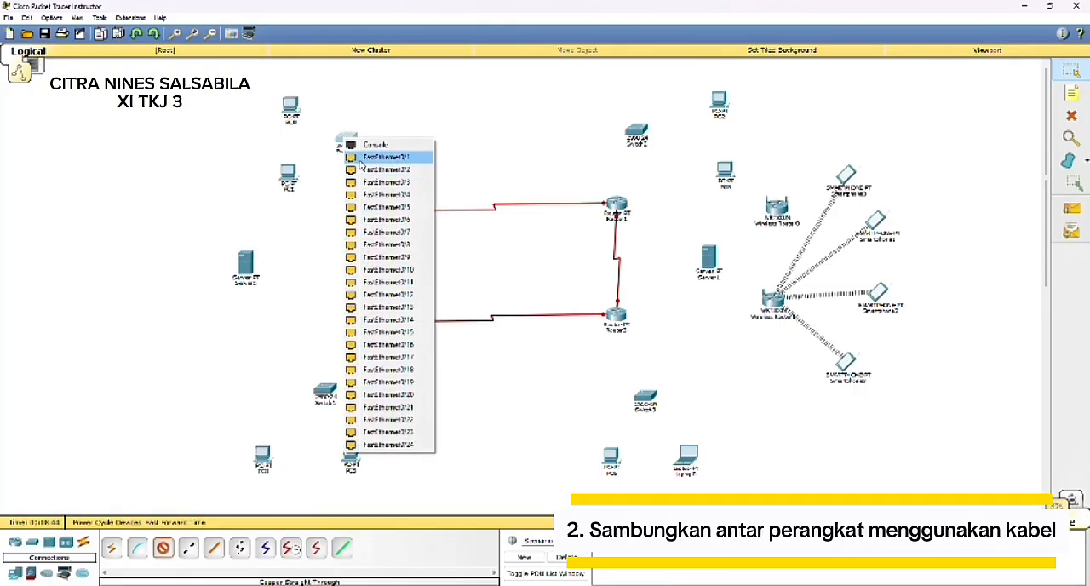
{"action": "left_click", "coordinate": [361, 159]}
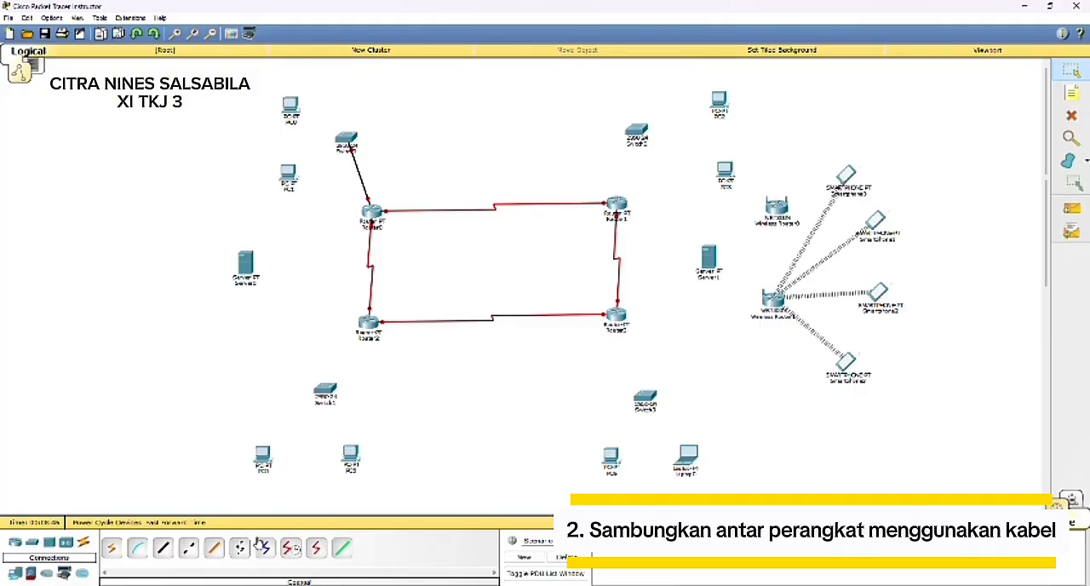
Step: Connect FastEthernet0/2 of Switch0 to PC0 with a copper straight-through cable
{"action": "left_click", "coordinate": [169, 548]}
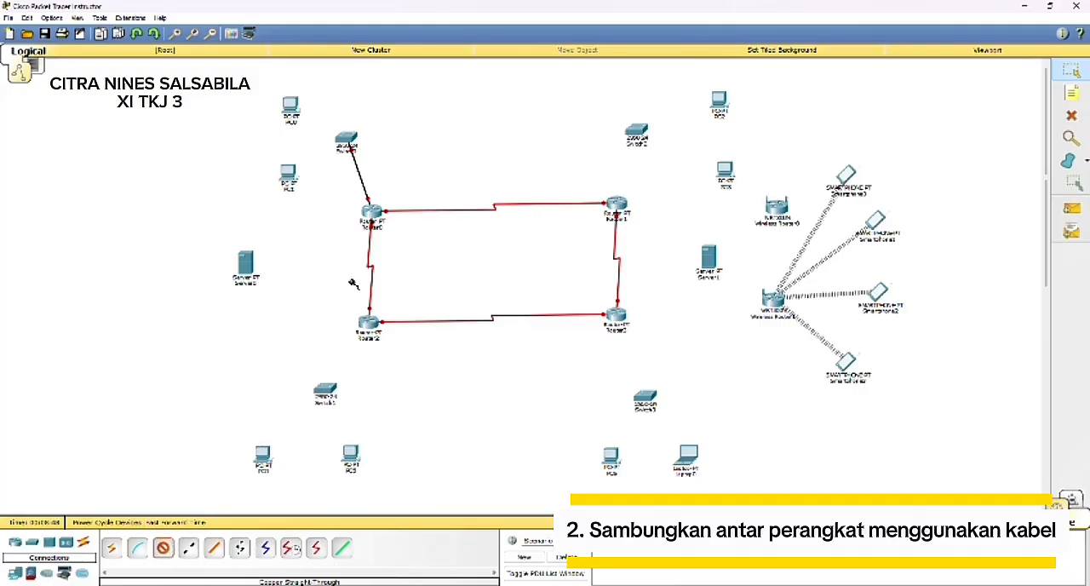
{"action": "left_click", "coordinate": [345, 138]}
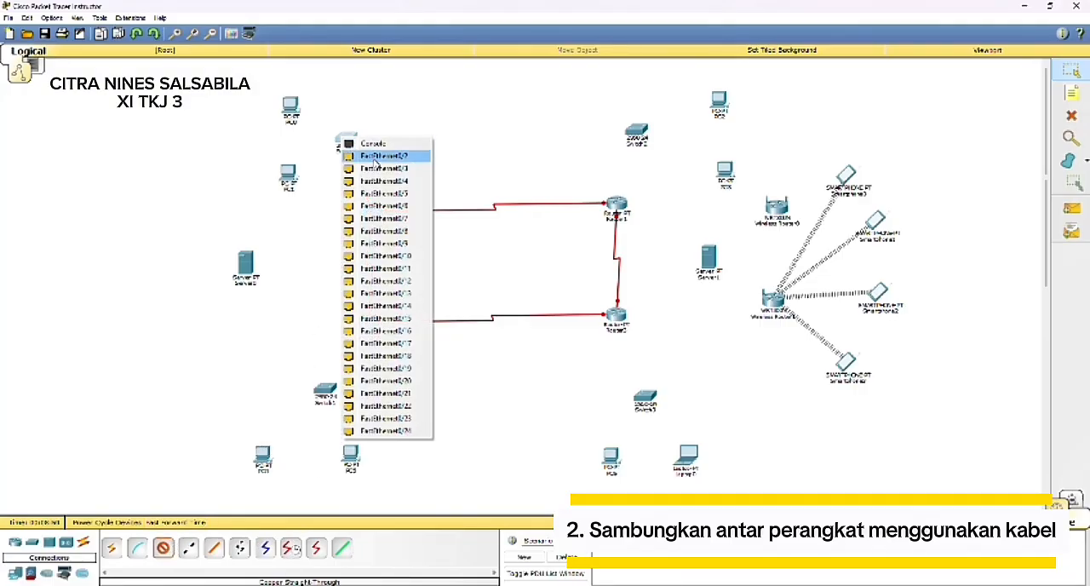
{"action": "left_click", "coordinate": [375, 157]}
{"action": "left_click", "coordinate": [290, 107]}
{"action": "left_click", "coordinate": [315, 122]}
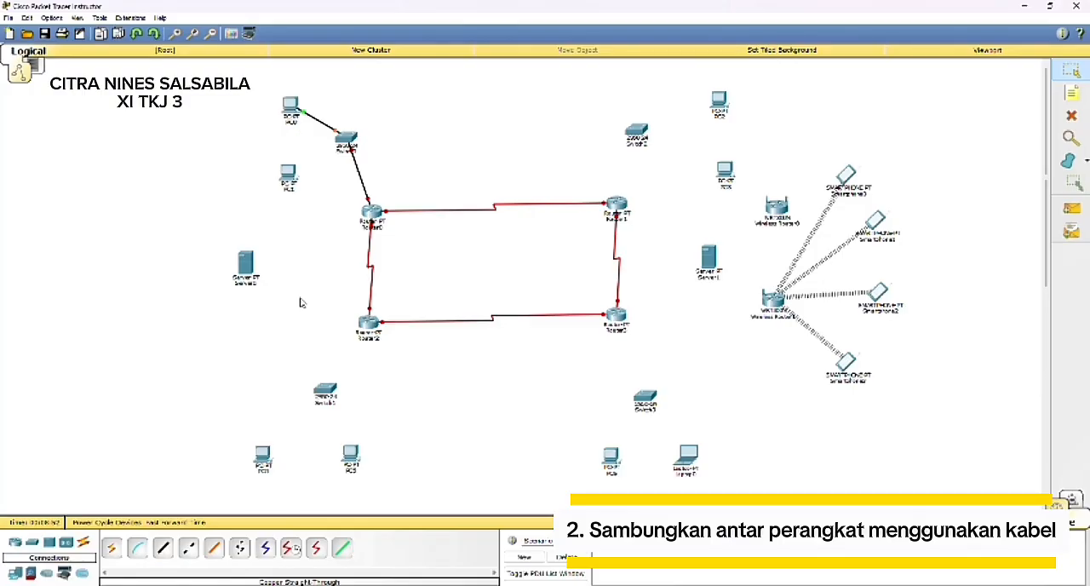
Step: Connect Switch0 to PC1 with a copper straight-through cable
{"action": "left_click", "coordinate": [164, 548]}
{"action": "left_click", "coordinate": [345, 138]}
{"action": "left_click", "coordinate": [352, 159]}
{"action": "left_click", "coordinate": [294, 172]}
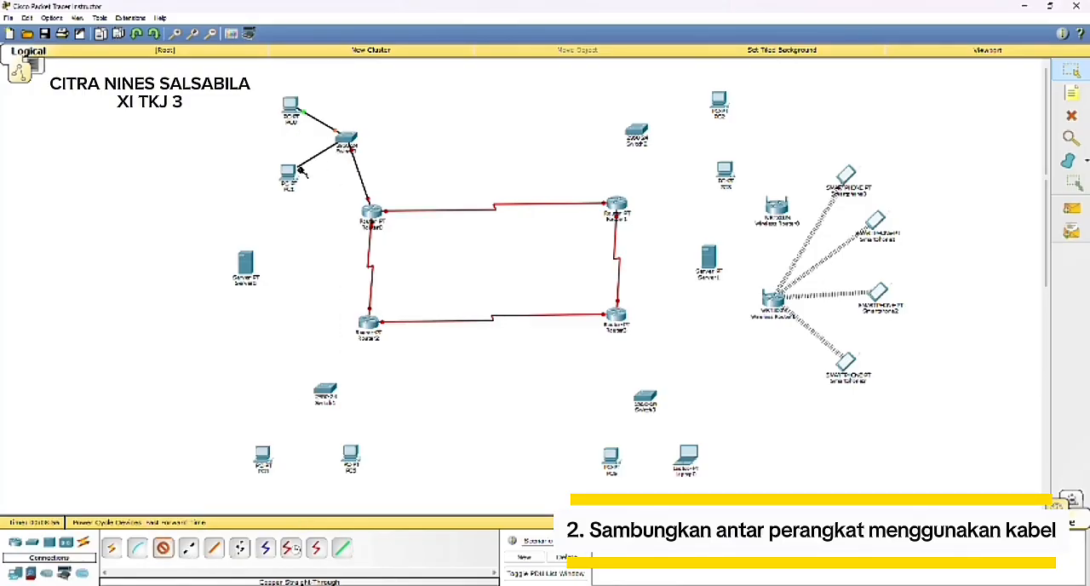
{"action": "left_click", "coordinate": [300, 170]}
{"action": "left_click", "coordinate": [311, 194]}
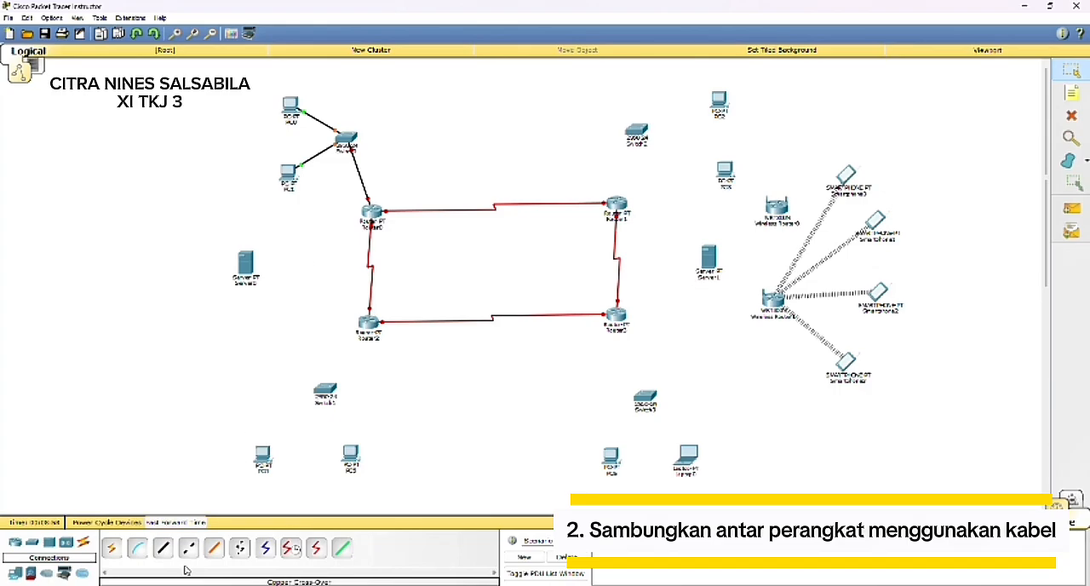
Step: Connect FastEthernet0/0 of Router1 to Switch2 above it with a copper straight-through cable
{"action": "left_click", "coordinate": [163, 549]}
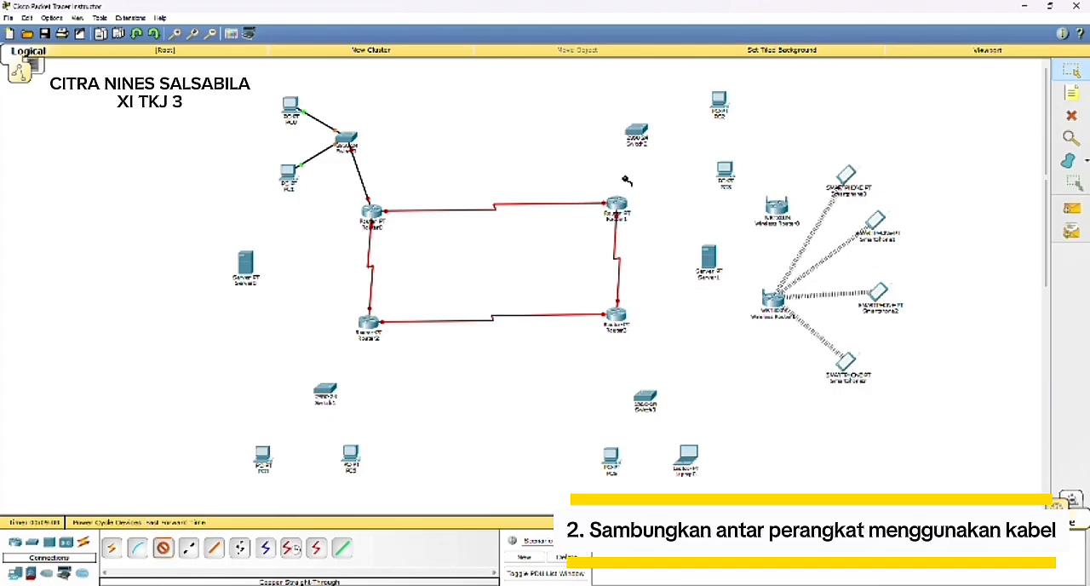
{"action": "left_click", "coordinate": [614, 205]}
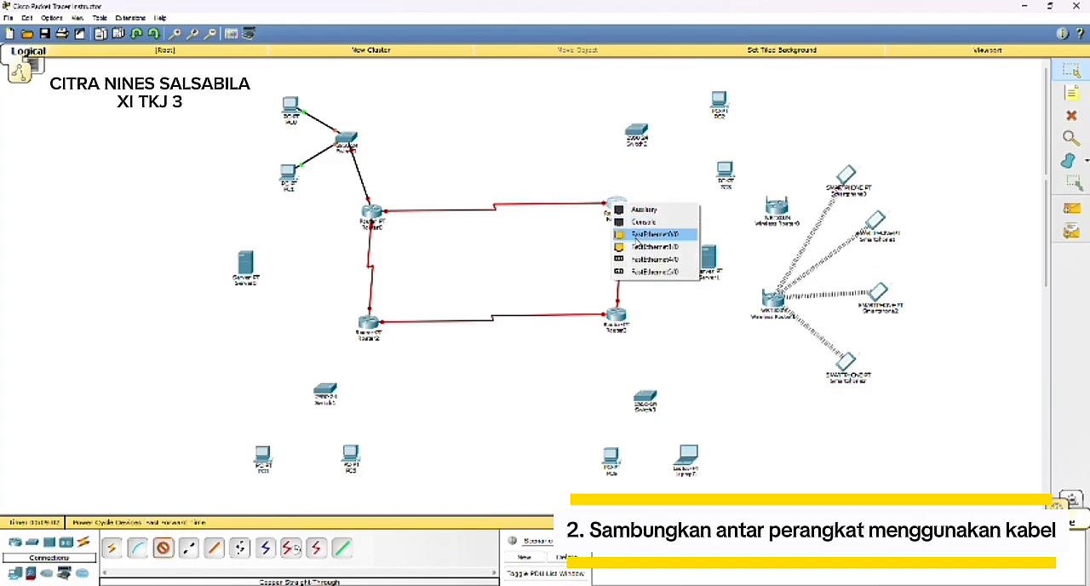
{"action": "left_click", "coordinate": [656, 233]}
{"action": "left_click", "coordinate": [634, 135]}
{"action": "left_click", "coordinate": [700, 157]}
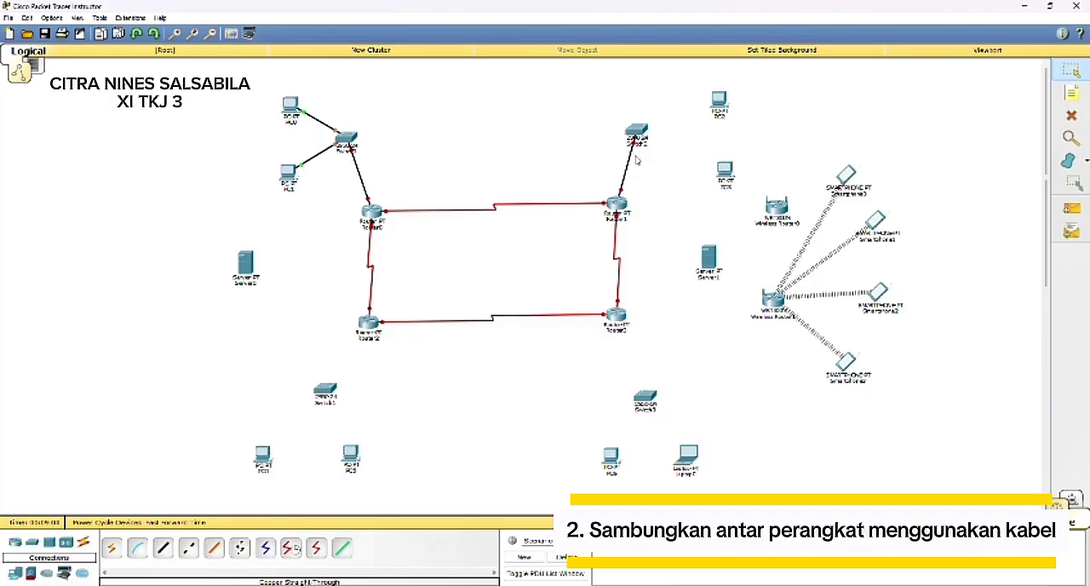
Step: Connect FastEthernet0/2 of Switch2 to PC2 with a copper straight-through cable
{"action": "left_click", "coordinate": [165, 549]}
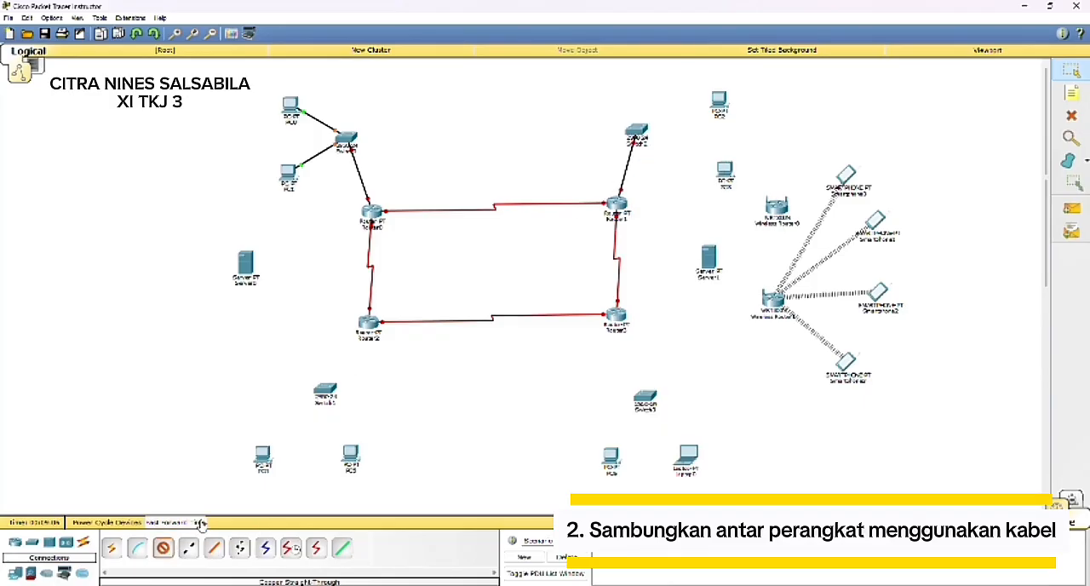
{"action": "left_click", "coordinate": [636, 129]}
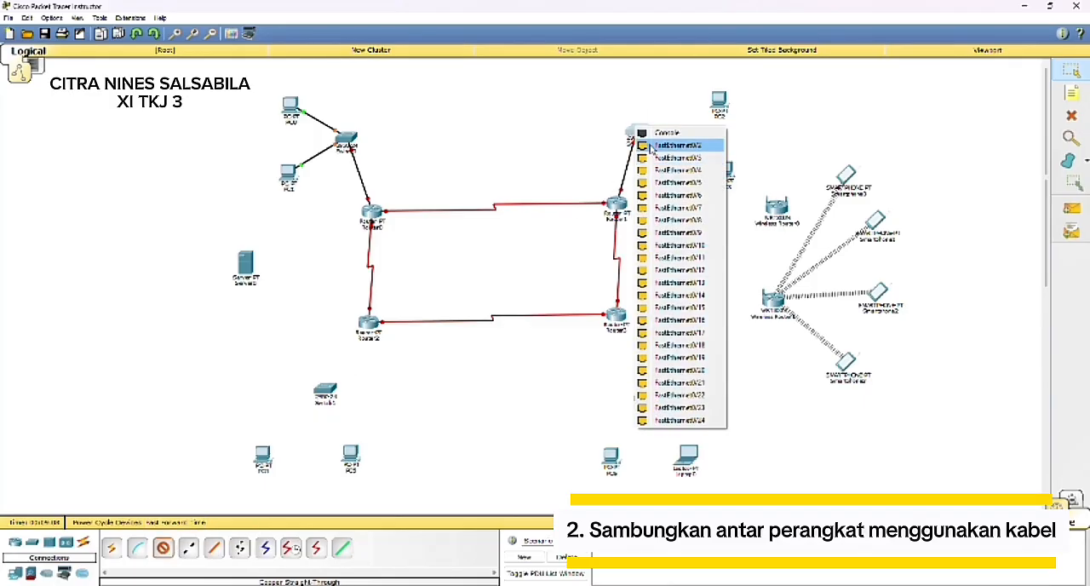
{"action": "left_click", "coordinate": [653, 150]}
{"action": "left_click", "coordinate": [719, 101]}
{"action": "left_click", "coordinate": [751, 119]}
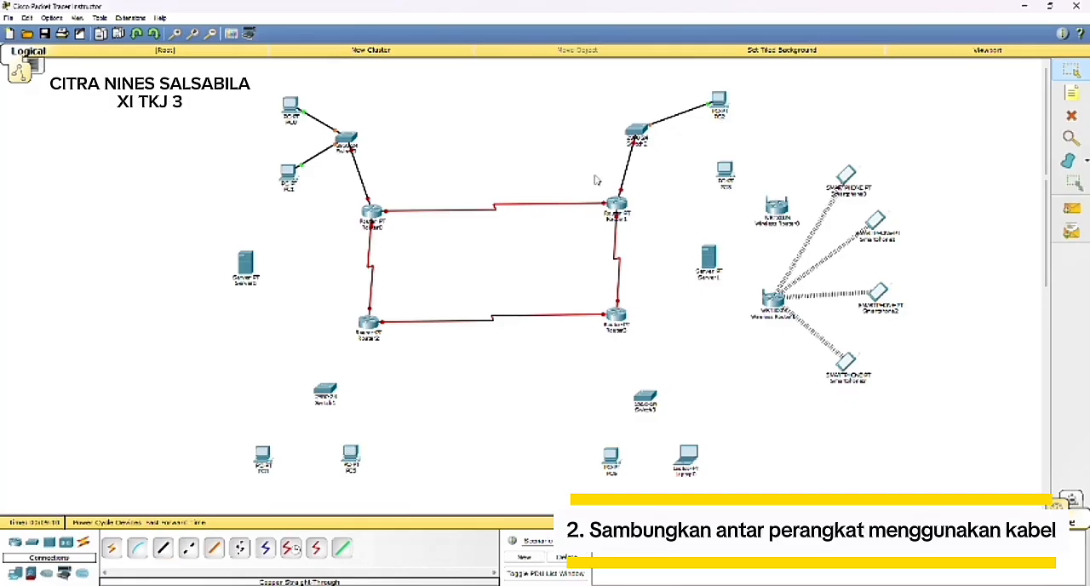
{"action": "left_click", "coordinate": [165, 549]}
{"action": "left_click", "coordinate": [645, 134]}
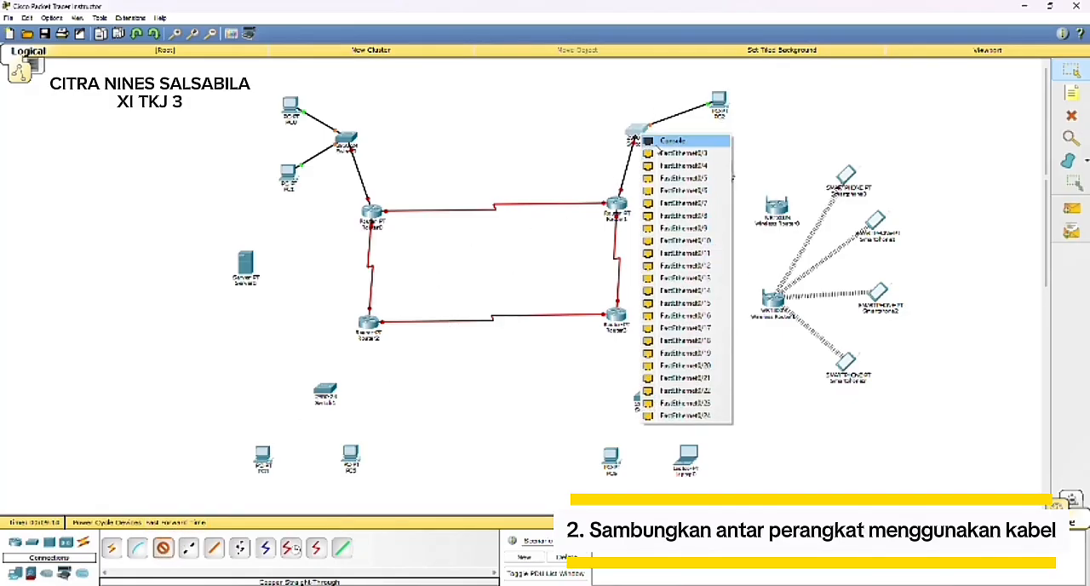
{"action": "left_click", "coordinate": [661, 158]}
{"action": "left_click", "coordinate": [636, 132]}
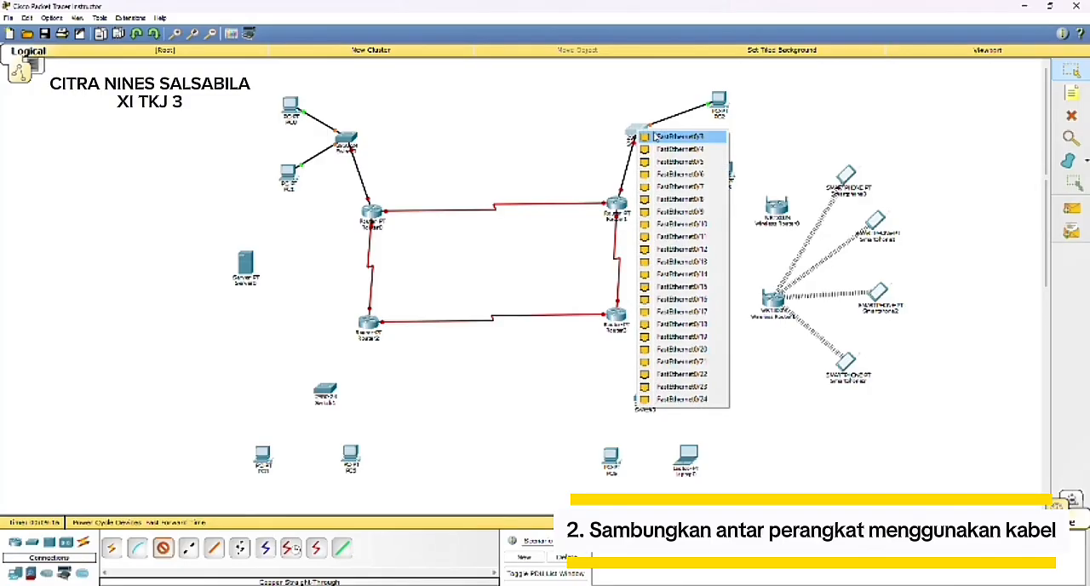
{"action": "left_click", "coordinate": [666, 143]}
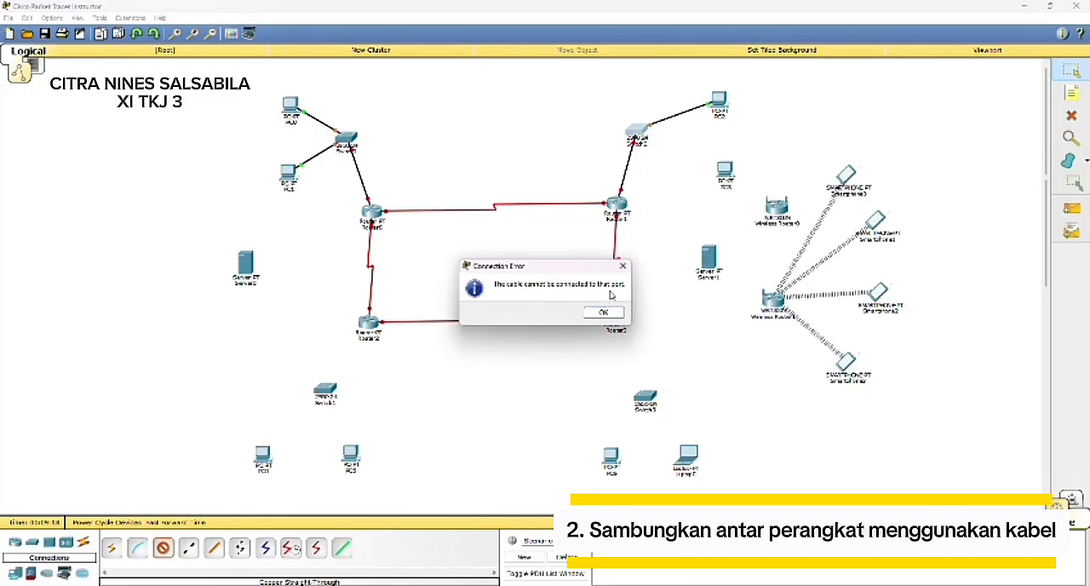
{"action": "left_click", "coordinate": [603, 311]}
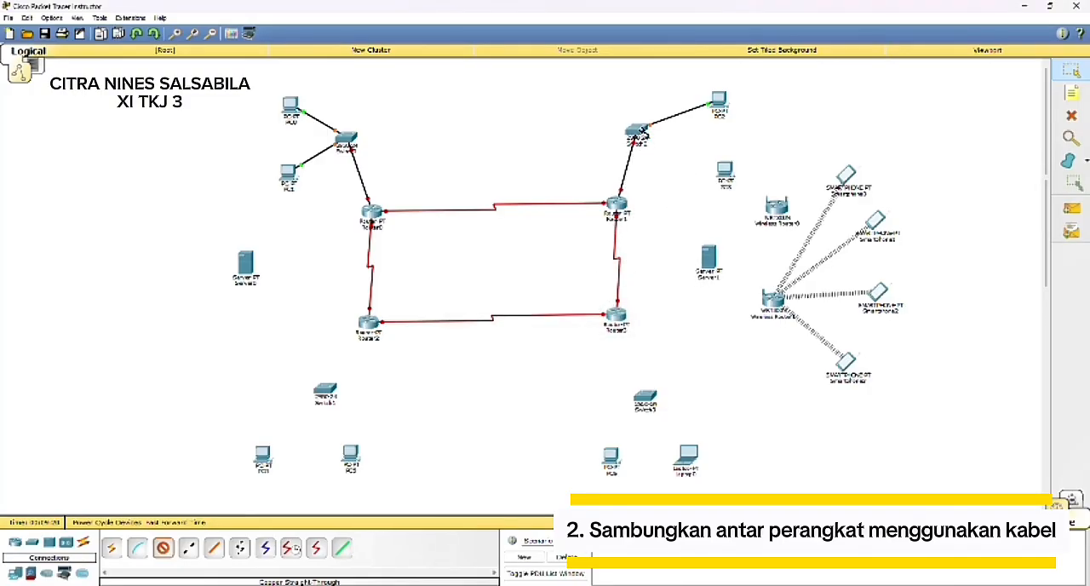
{"action": "left_click", "coordinate": [637, 133]}
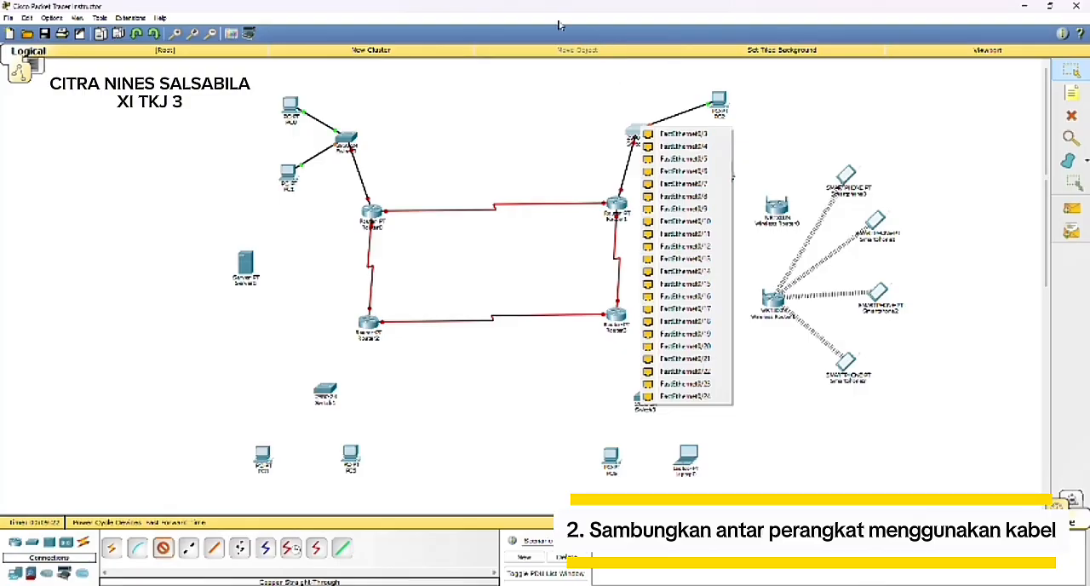
{"action": "left_click", "coordinate": [483, 25]}
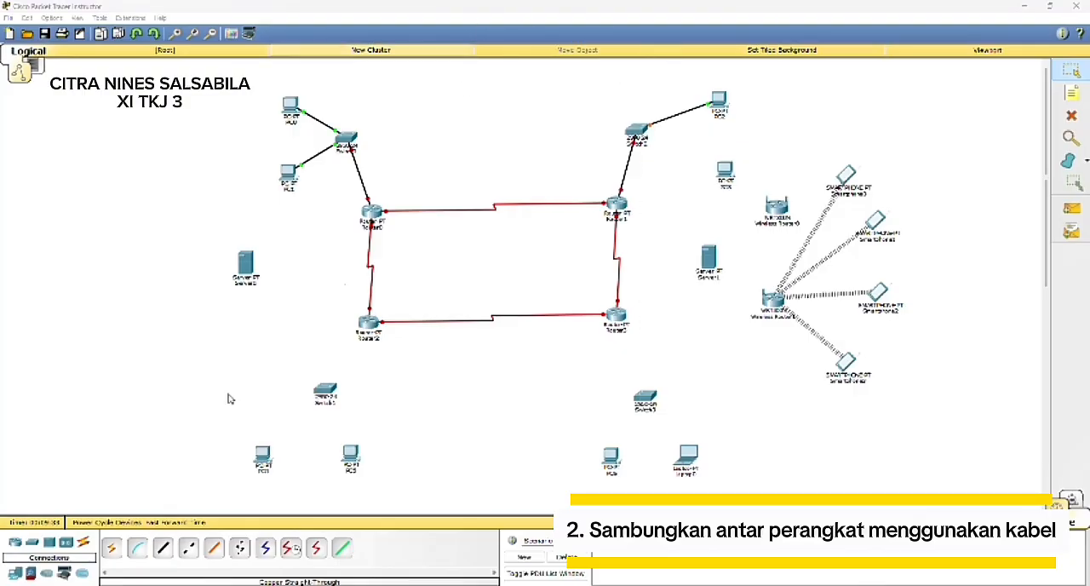
Step: Connect FastEthernet0/3 of Switch2 to FastEthernet0 of PC3 with a copper straight-through cable
{"action": "left_click", "coordinate": [169, 545]}
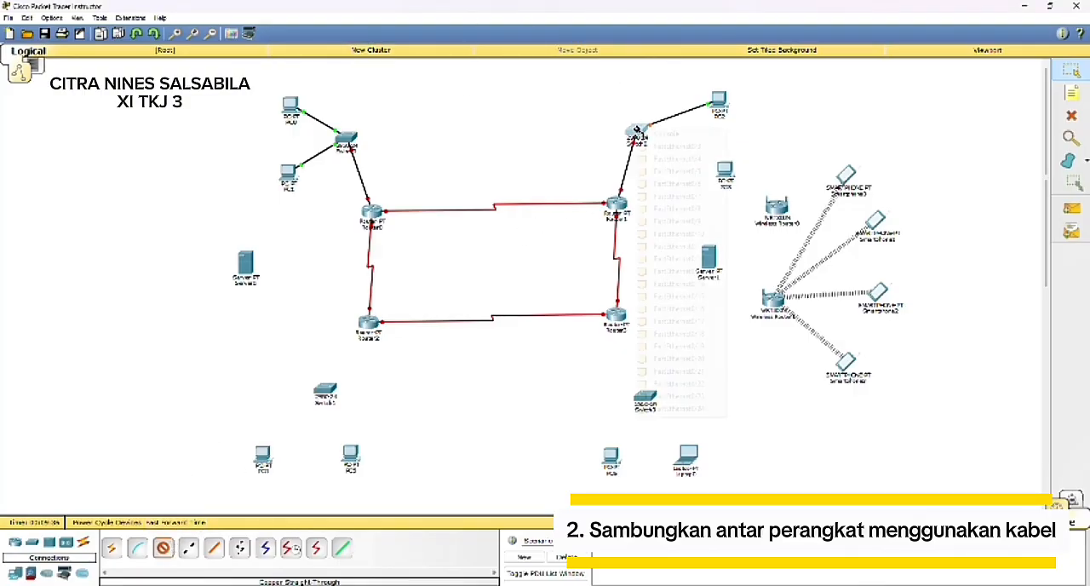
{"action": "left_click", "coordinate": [637, 130]}
{"action": "left_click", "coordinate": [652, 146]}
{"action": "left_click", "coordinate": [723, 173]}
{"action": "left_click", "coordinate": [723, 172]}
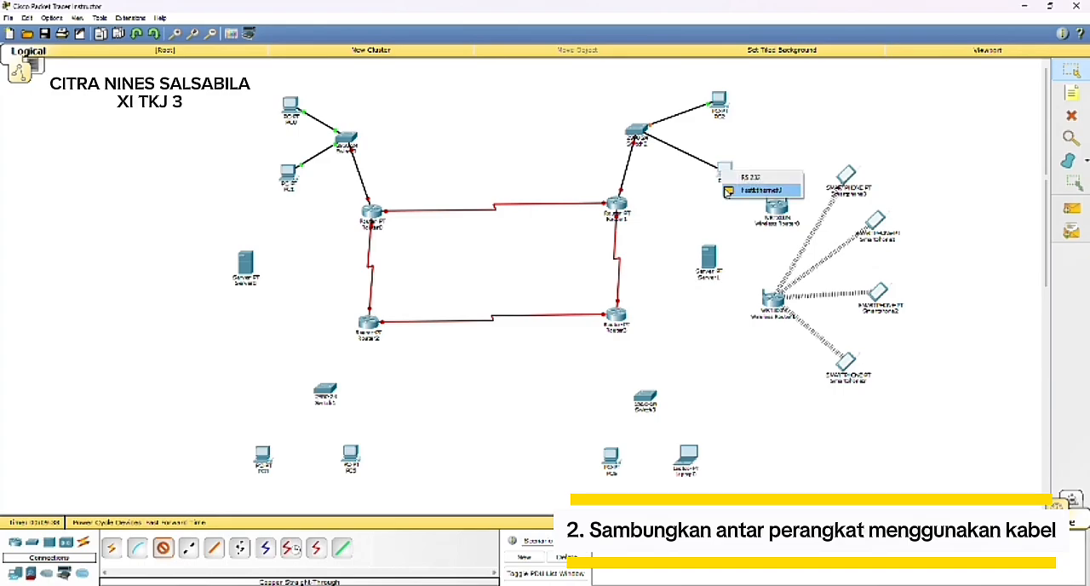
{"action": "left_click", "coordinate": [748, 189]}
Step: Connect FastEthernet0/0 of Router3 to FastEthernet0/1 of Switch3 below it with a copper straight-through cable
{"action": "left_click", "coordinate": [163, 547]}
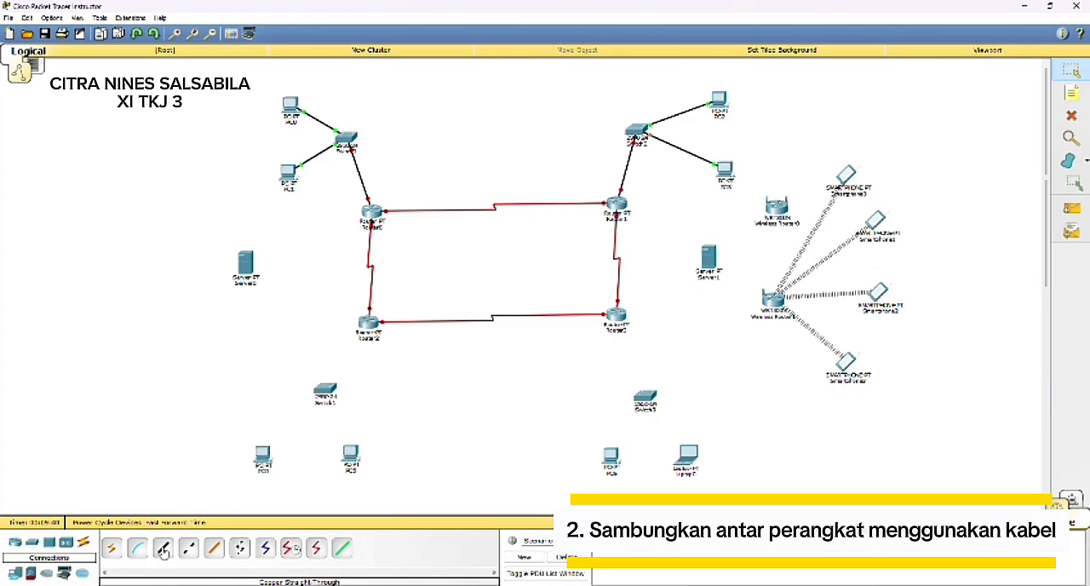
{"action": "left_click", "coordinate": [615, 316]}
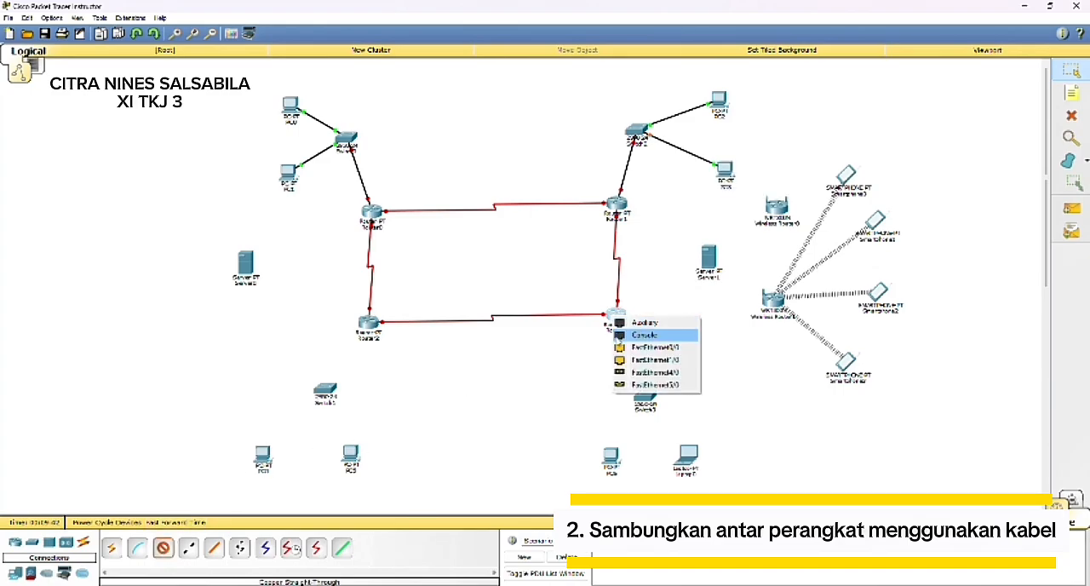
{"action": "left_click", "coordinate": [637, 347]}
{"action": "left_click", "coordinate": [643, 394]}
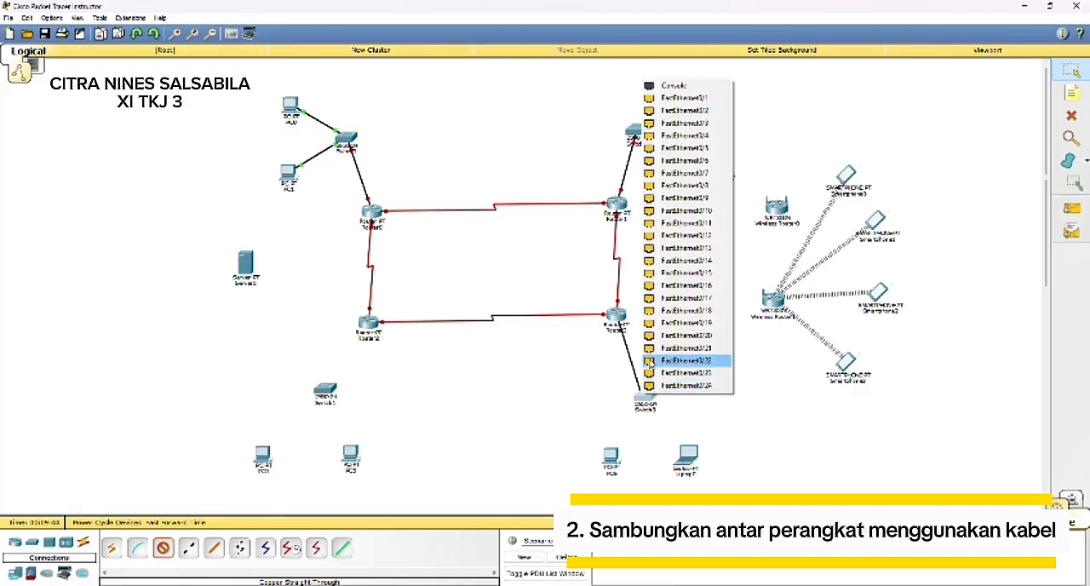
{"action": "left_click", "coordinate": [685, 98]}
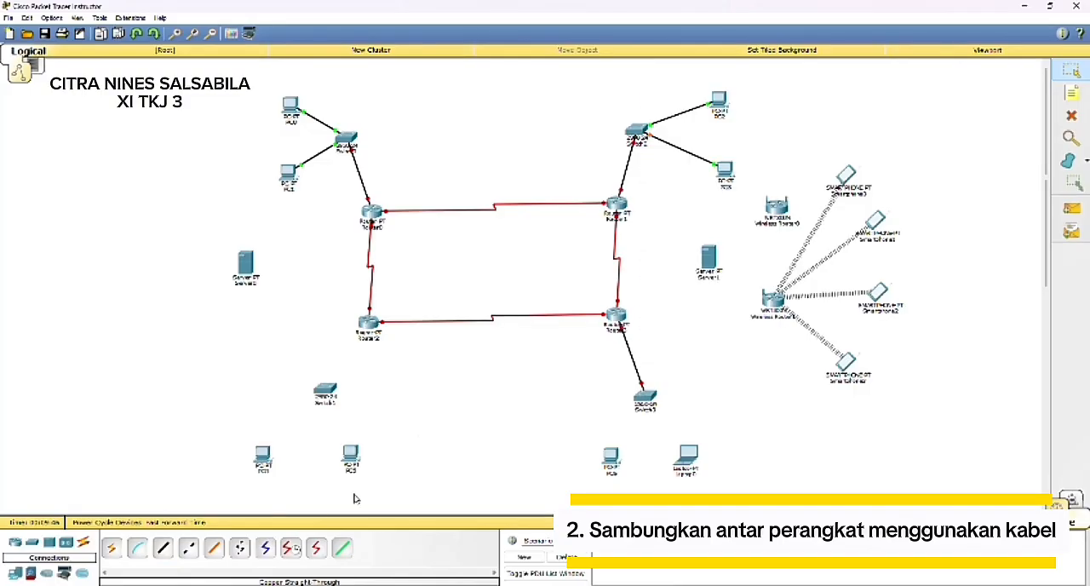
Step: Connect FastEthernet0/2 of Switch3 to the laptop below it with a copper straight-through cable
{"action": "left_click", "coordinate": [644, 397]}
{"action": "left_click", "coordinate": [686, 113]}
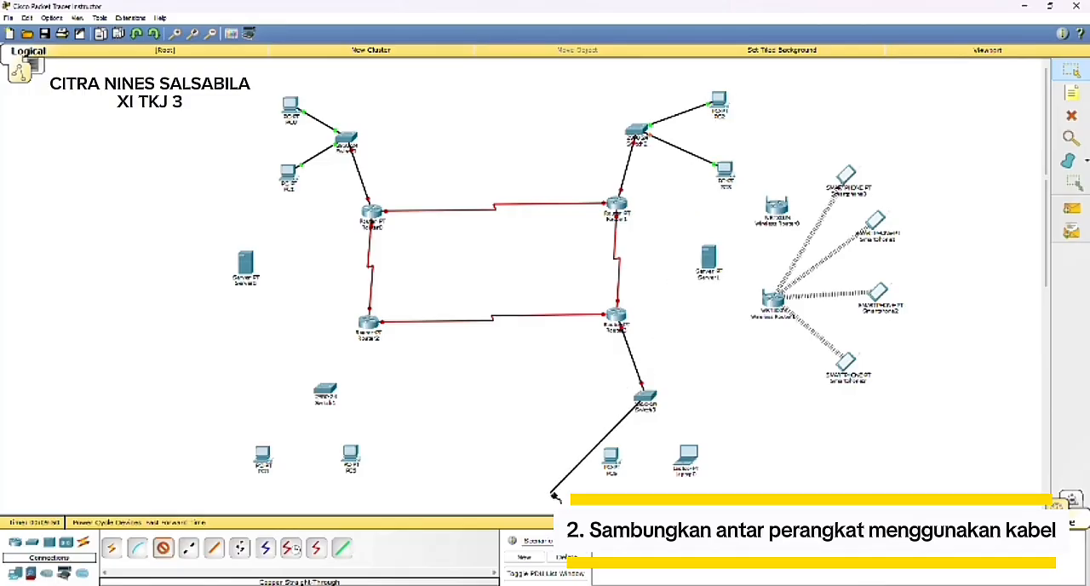
{"action": "left_click", "coordinate": [684, 453]}
{"action": "left_click", "coordinate": [692, 475]}
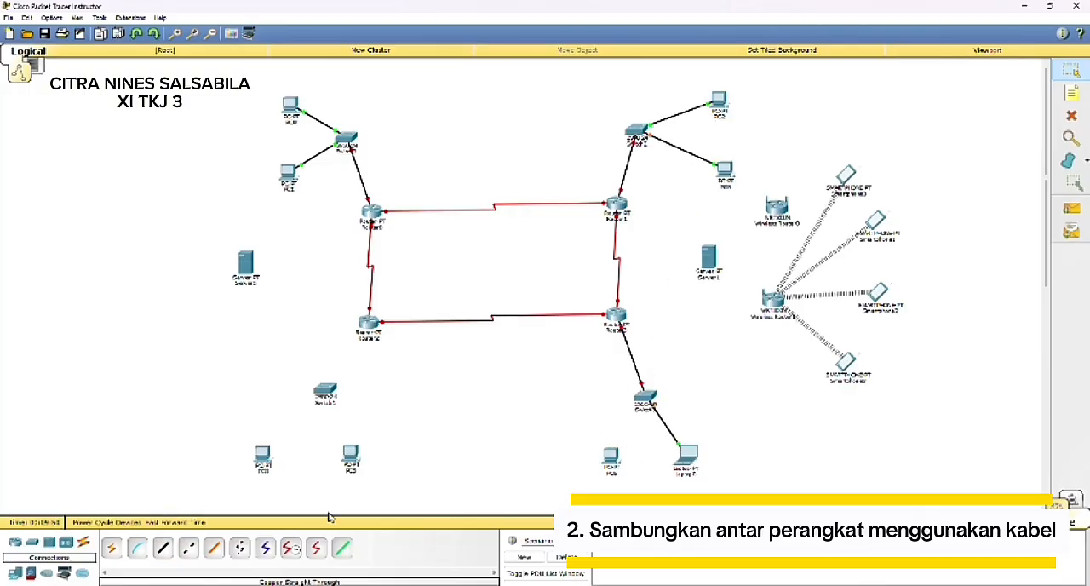
Step: Connect FastEthernet0/4 of Switch3 to FastEthernet0 of the PC beside the laptop with a copper straight-through cable
{"action": "left_click", "coordinate": [162, 553]}
{"action": "left_click", "coordinate": [642, 400]}
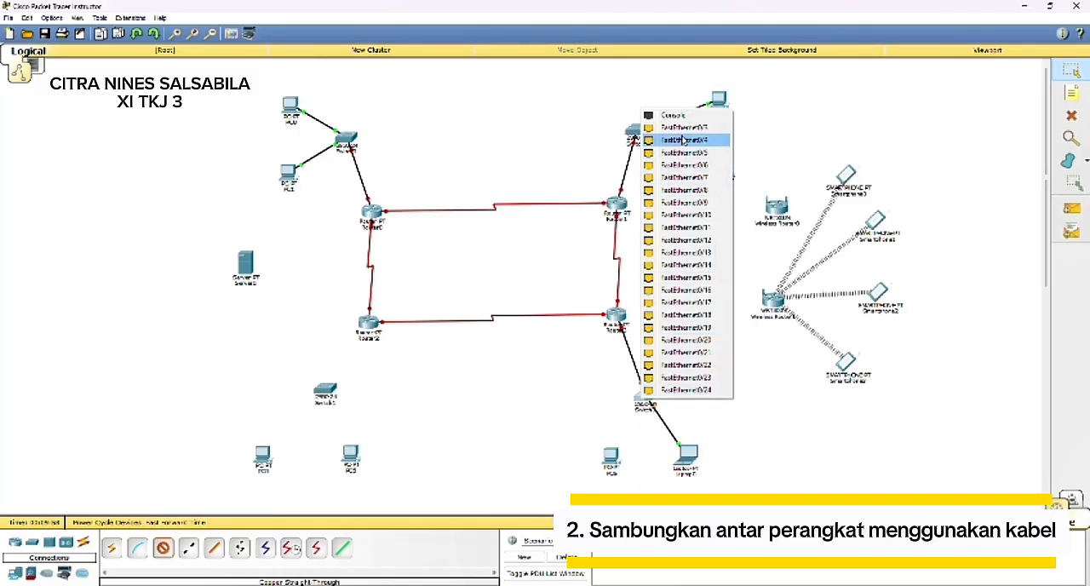
{"action": "left_click", "coordinate": [679, 139]}
{"action": "left_click", "coordinate": [610, 457]}
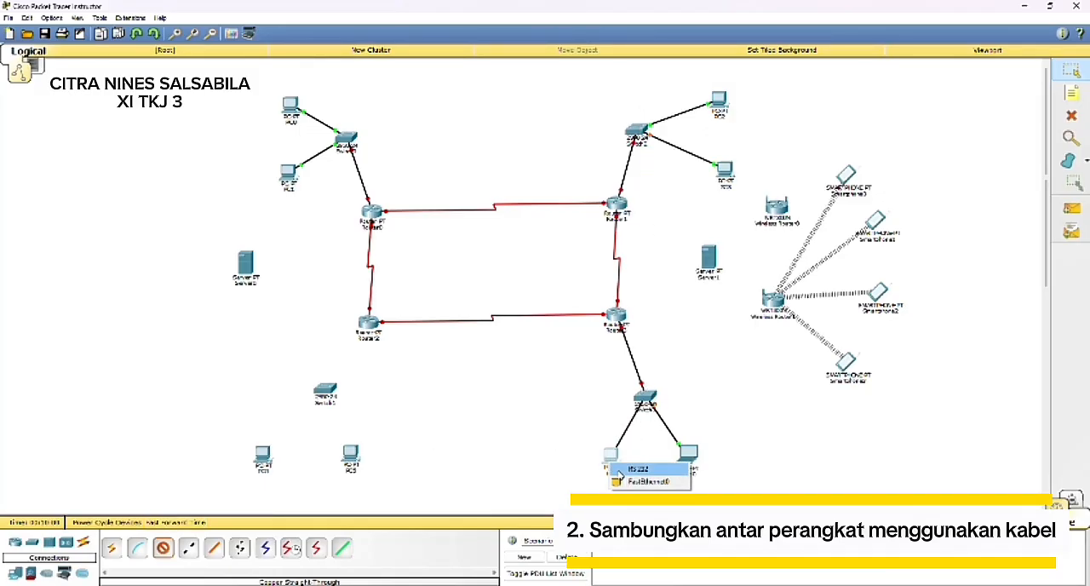
{"action": "left_click", "coordinate": [622, 482]}
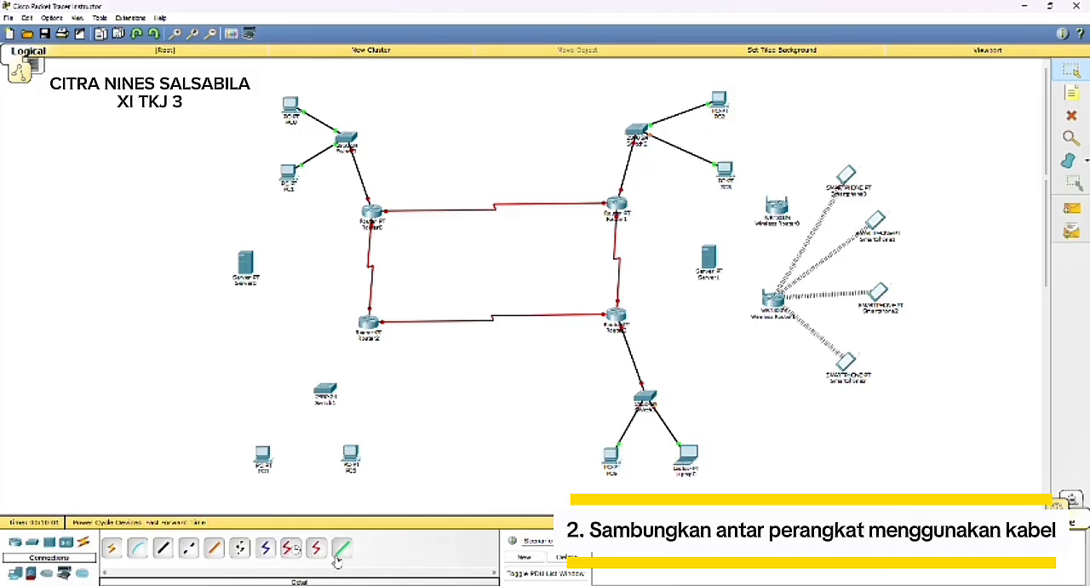
Step: Connect FastEthernet0/0 of Router2 to FastEthernet0/1 of Switch1 below it with a copper straight-through cable
{"action": "left_click", "coordinate": [163, 549]}
{"action": "left_click", "coordinate": [368, 324]}
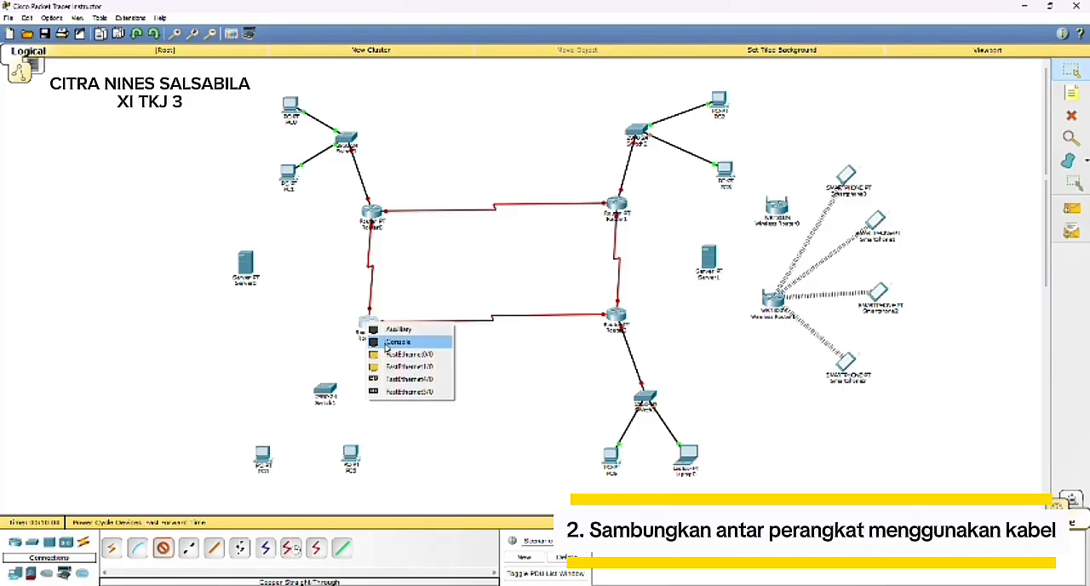
{"action": "left_click", "coordinate": [392, 354]}
{"action": "left_click", "coordinate": [324, 390]}
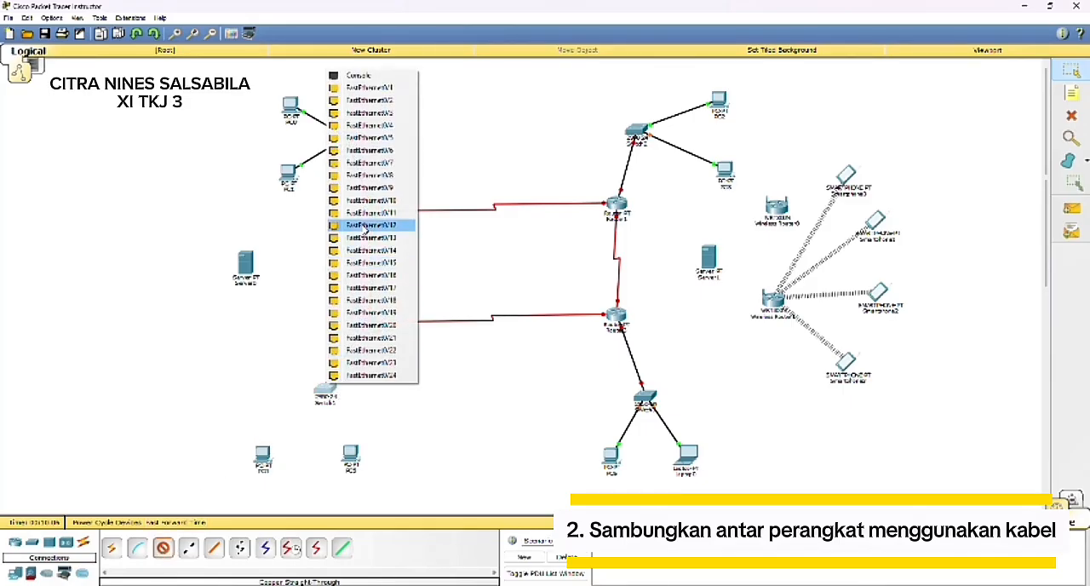
{"action": "left_click", "coordinate": [358, 90]}
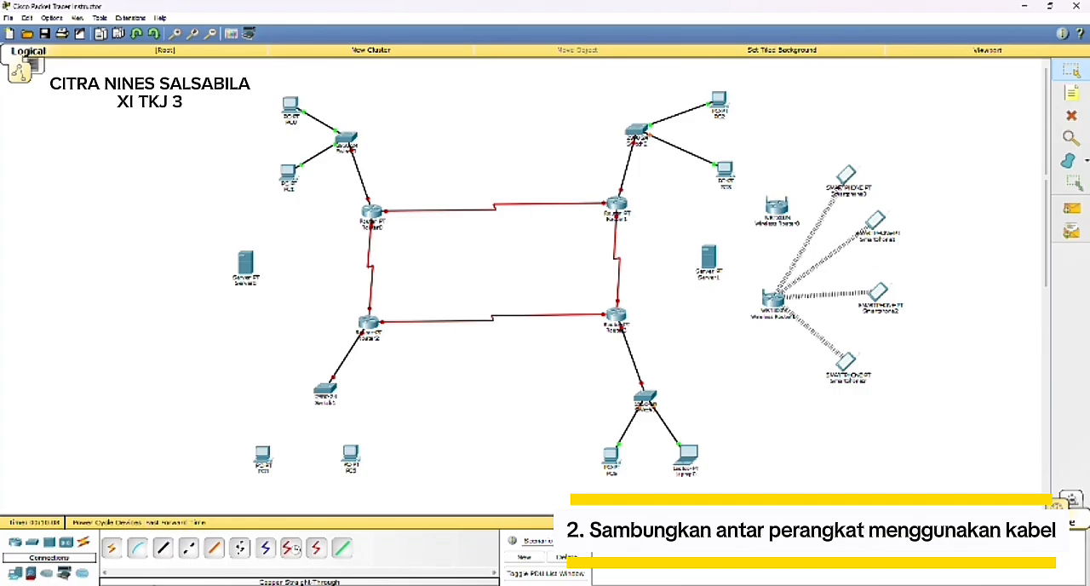
Step: Connect FastEthernet0/2 of Switch1 to FastEthernet0 of the right-hand PC below it with a copper straight-through cable
{"action": "left_click", "coordinate": [165, 549]}
{"action": "left_click", "coordinate": [324, 391]}
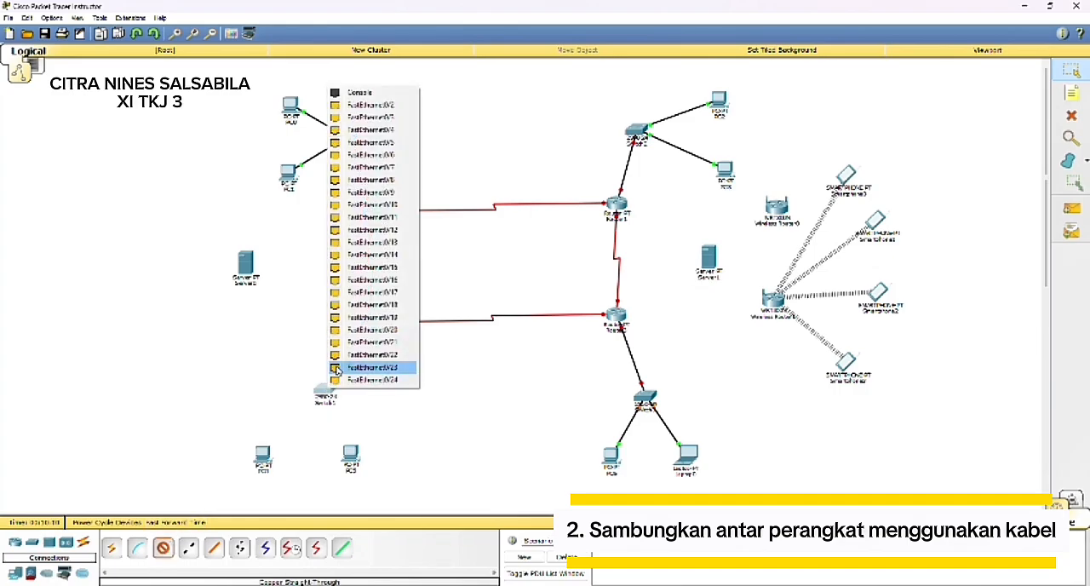
{"action": "left_click", "coordinate": [346, 106]}
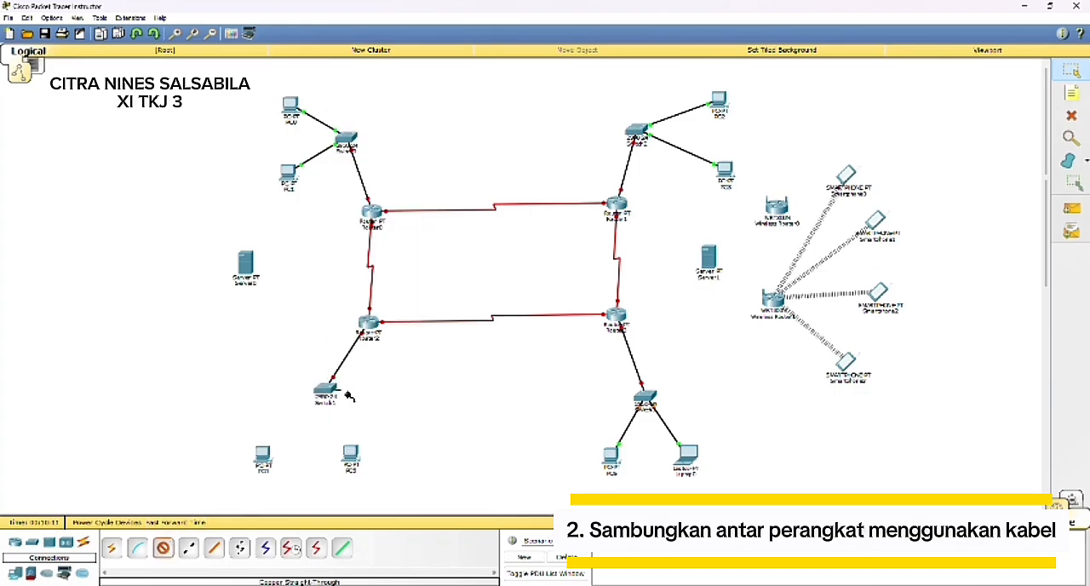
{"action": "left_click", "coordinate": [351, 454]}
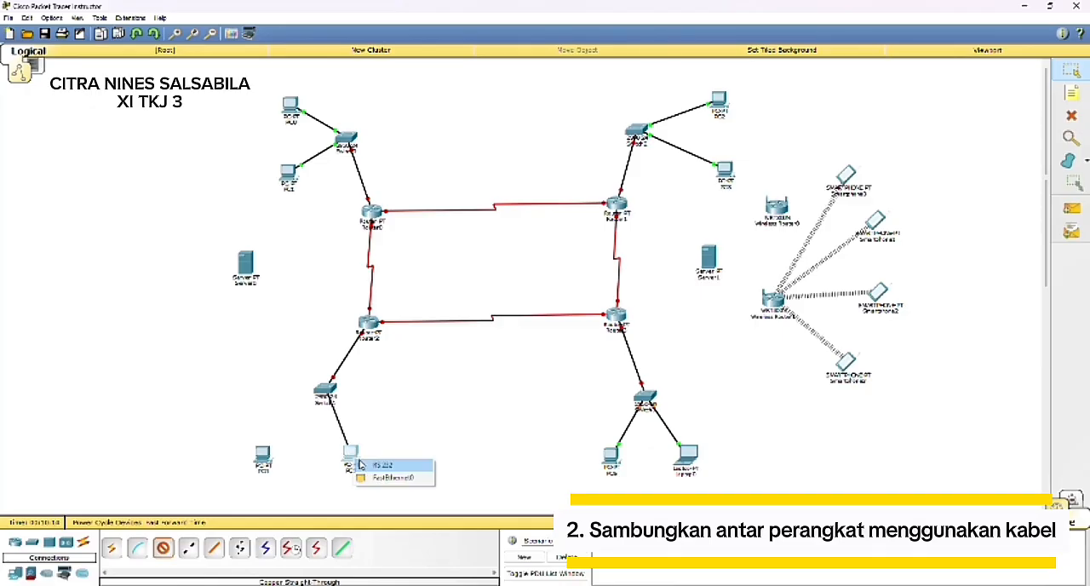
{"action": "left_click", "coordinate": [372, 479]}
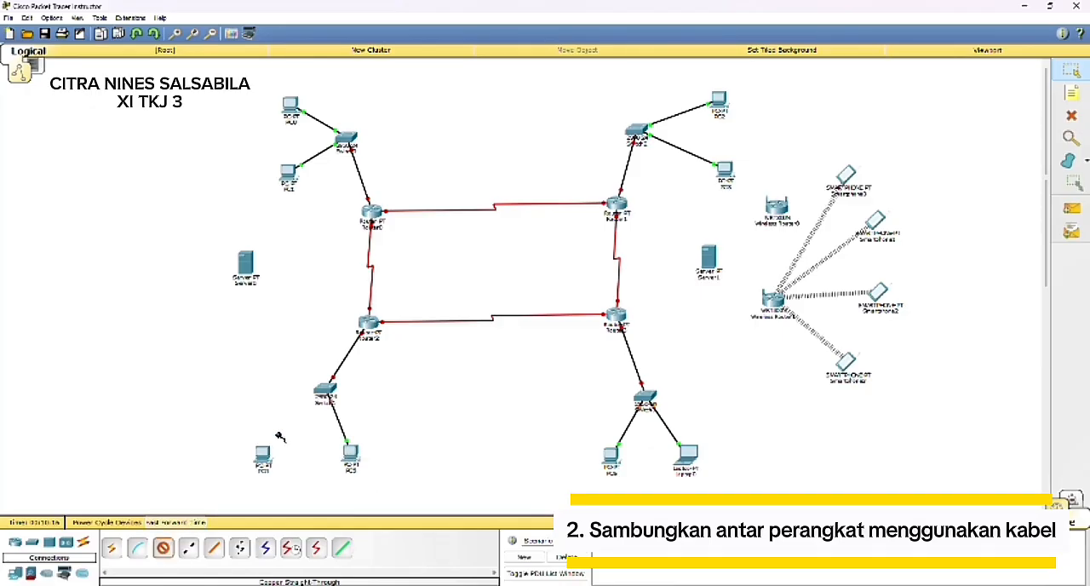
Step: Connect FastEthernet0/3 of Switch1 to FastEthernet0 of the left-hand PC below it with a copper straight-through cable
{"action": "left_click", "coordinate": [324, 393]}
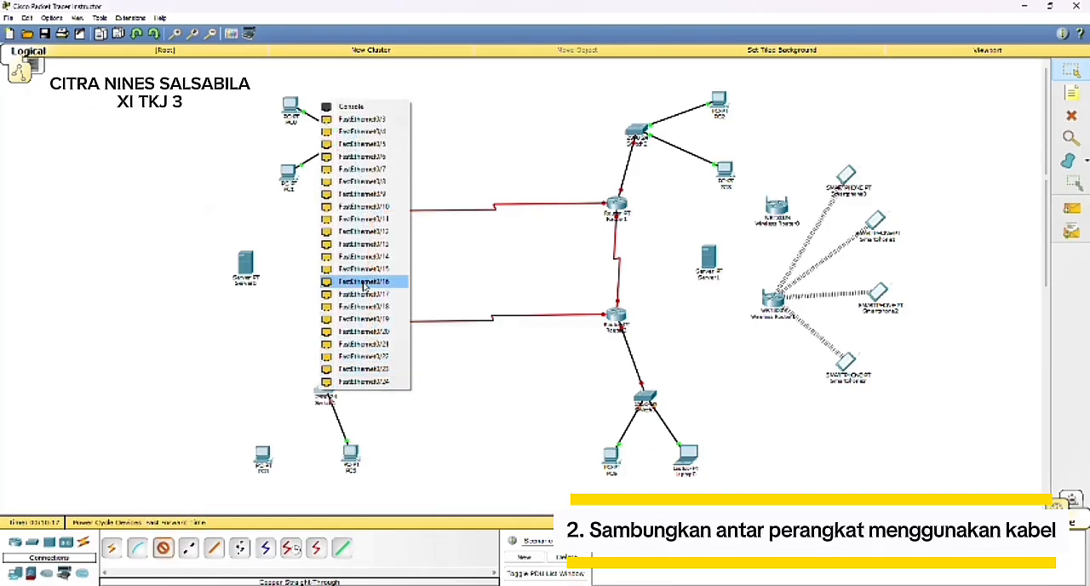
{"action": "left_click", "coordinate": [361, 120]}
{"action": "left_click", "coordinate": [262, 455]}
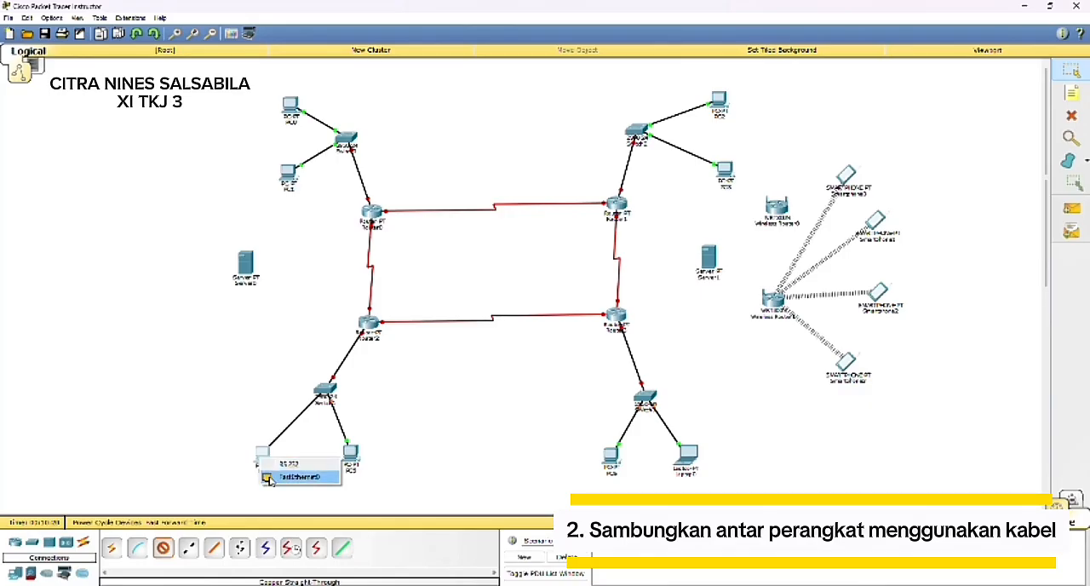
{"action": "left_click", "coordinate": [268, 478]}
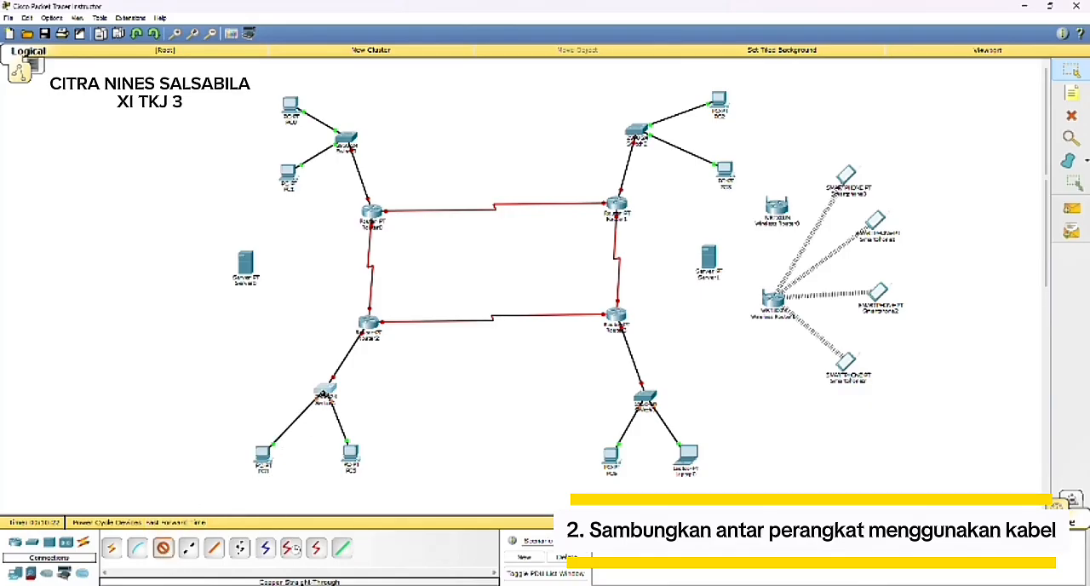
{"action": "left_click", "coordinate": [324, 393]}
{"action": "left_click", "coordinate": [354, 137]}
{"action": "key", "text": "Escape"}
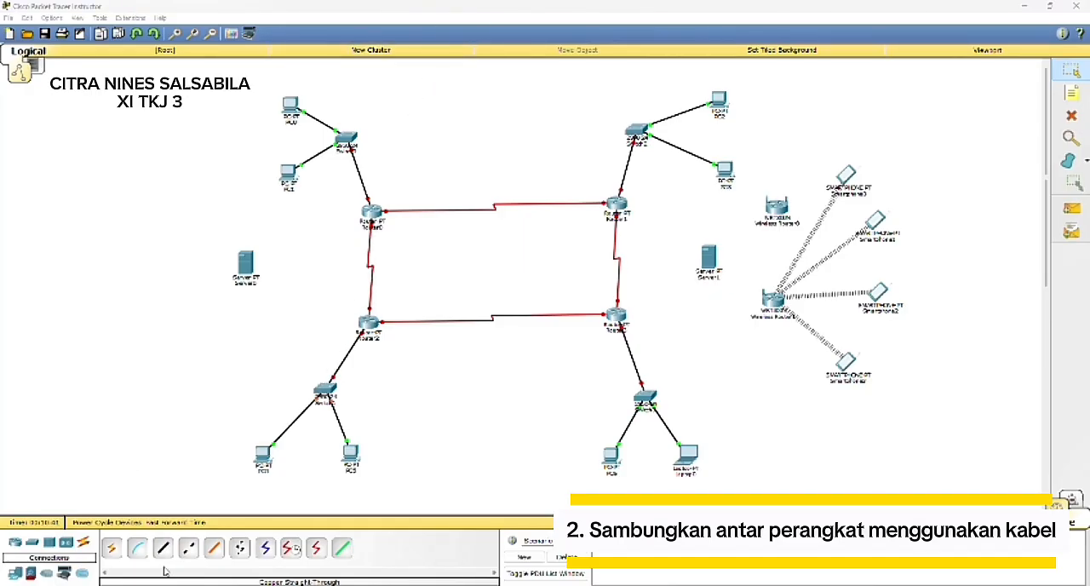
Step: Connect FastEthernet1/0 of Router2 to FastEthernet0 of Server0 with a copper straight-through cable
{"action": "left_click", "coordinate": [162, 548]}
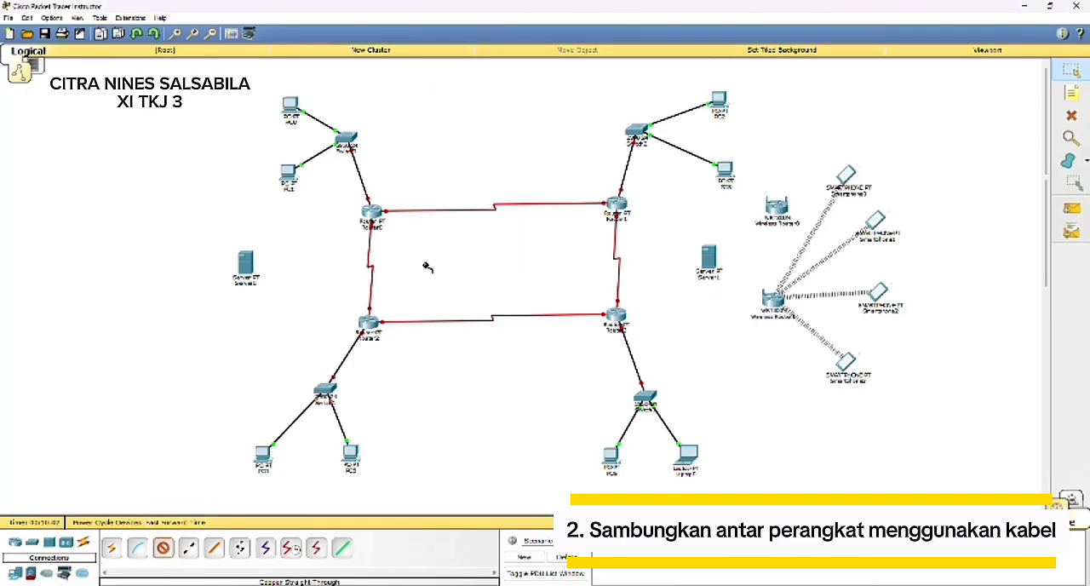
{"action": "left_click", "coordinate": [371, 322]}
{"action": "left_click", "coordinate": [382, 355]}
{"action": "left_click", "coordinate": [246, 265]}
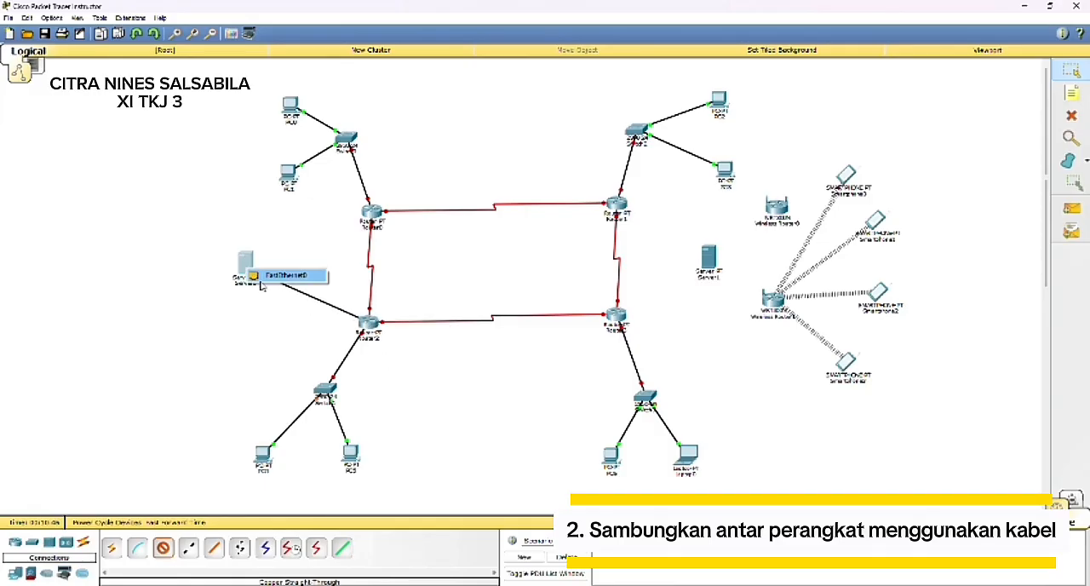
{"action": "left_click", "coordinate": [273, 277]}
Step: Run a copper straight-through cable from FastEthernet1/0 of Router3
{"action": "left_click", "coordinate": [163, 549]}
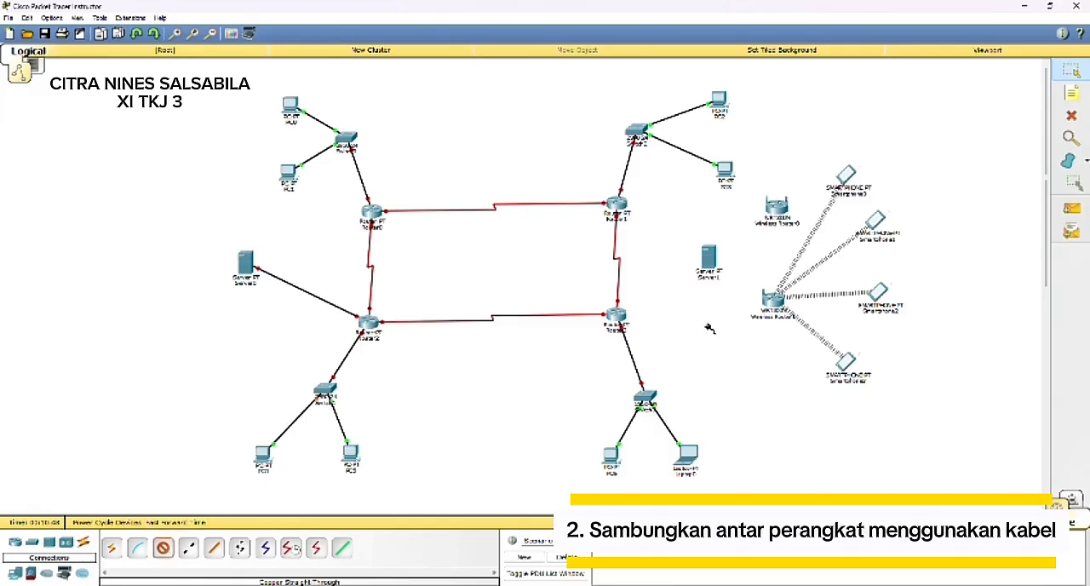
{"action": "left_click", "coordinate": [625, 317]}
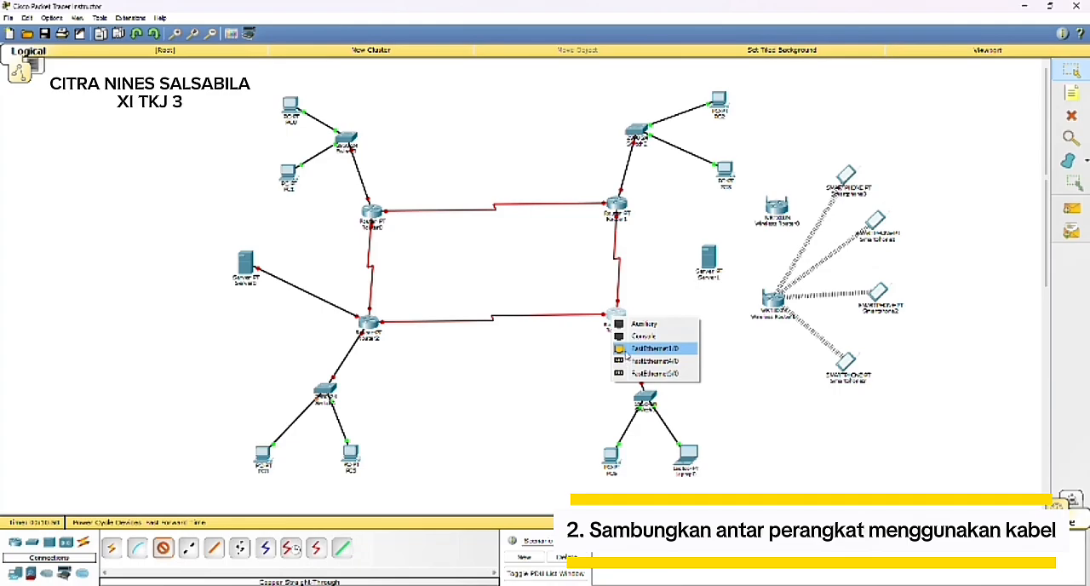
{"action": "left_click", "coordinate": [627, 349]}
Step: Set the wireless channel of Wireless Router0 to 2 and its SSID to TKJ
{"action": "left_click", "coordinate": [775, 209]}
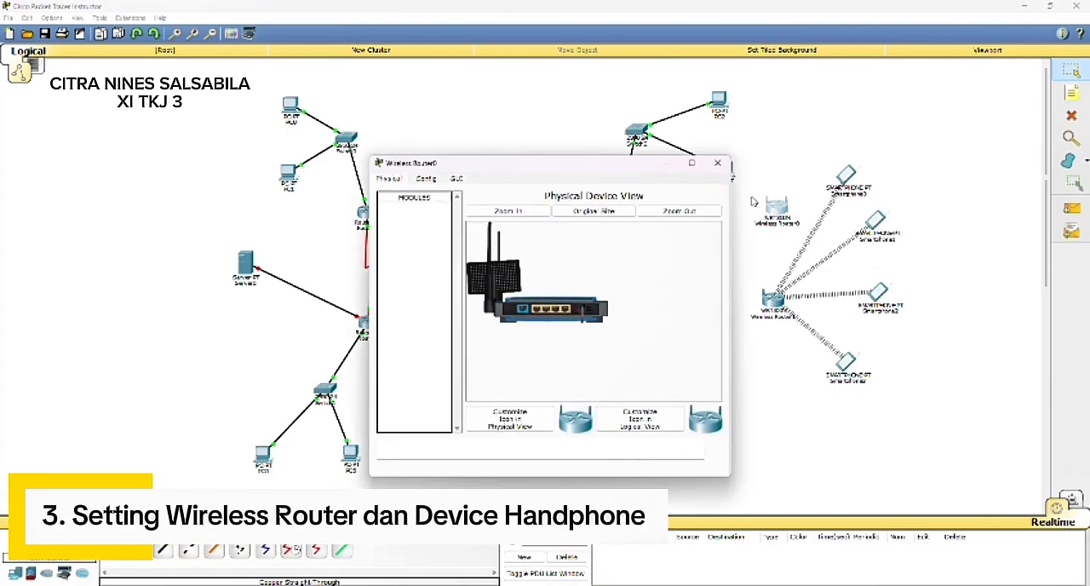
{"action": "left_click", "coordinate": [428, 179]}
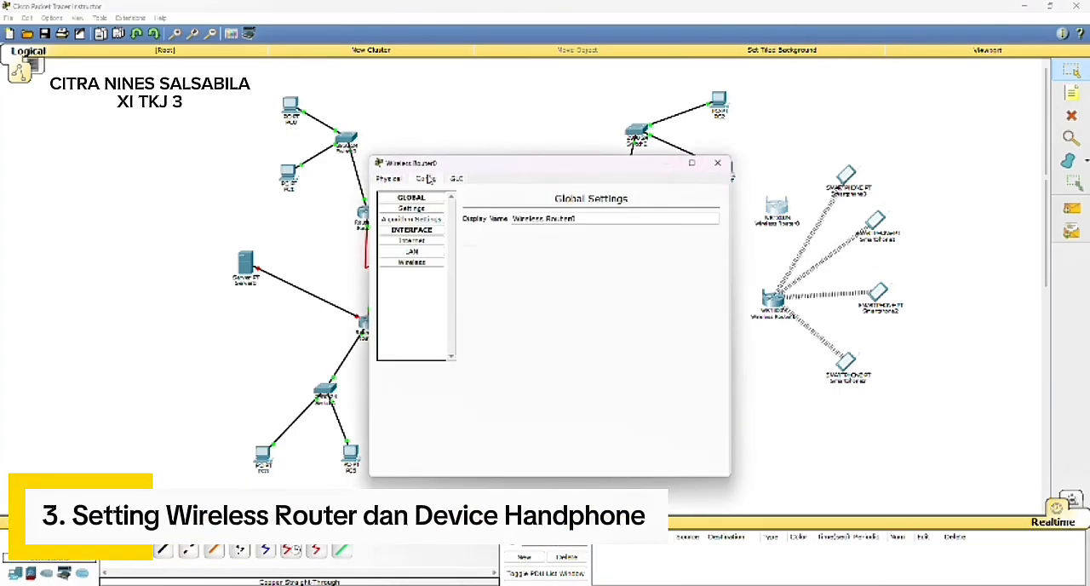
{"action": "left_click", "coordinate": [414, 262]}
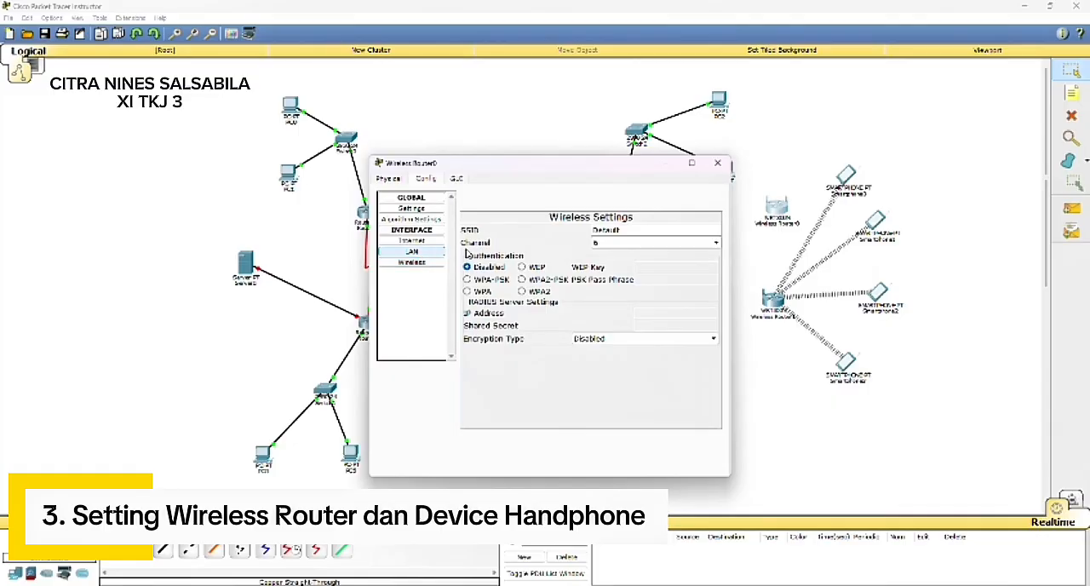
{"action": "left_click", "coordinate": [716, 244]}
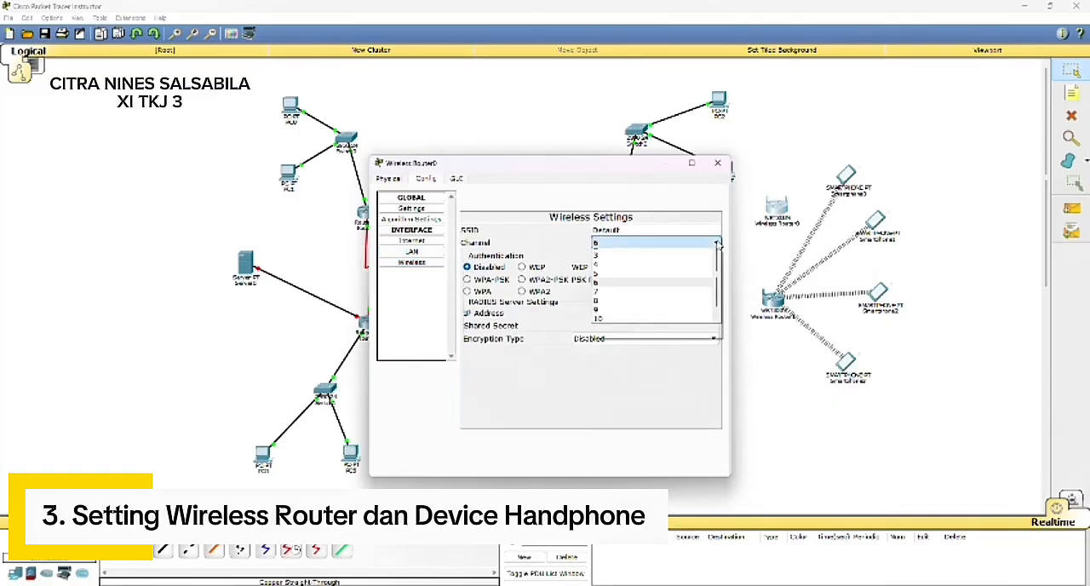
{"action": "left_click", "coordinate": [622, 252]}
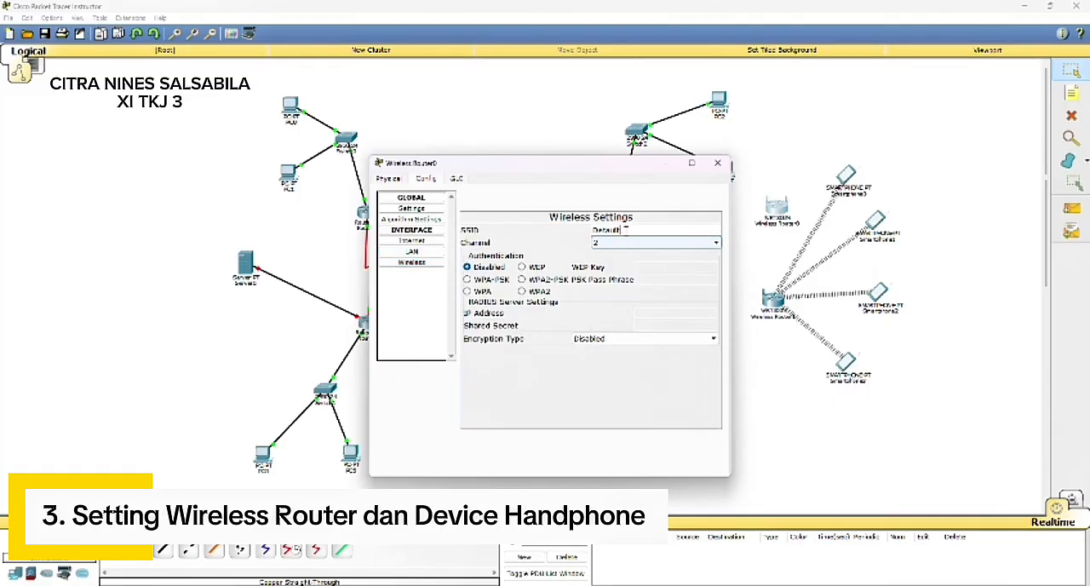
{"action": "left_click", "coordinate": [625, 230]}
{"action": "key", "text": "BackSpace"}
{"action": "key", "text": "BackSpace"}
{"action": "key", "text": "BackSpace"}
{"action": "key", "text": "BackSpace"}
{"action": "key", "text": "BackSpace"}
{"action": "key", "text": "BackSpace"}
{"action": "key", "text": "BackSpace"}
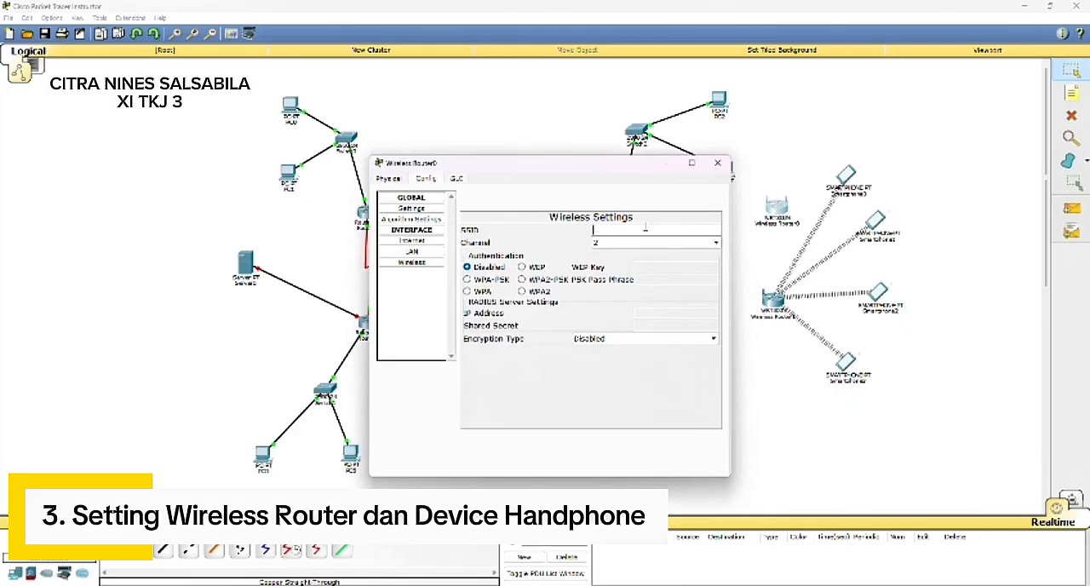
{"action": "type", "text": "TKJ"}
Step: Secure Wireless Router0 with WPA2-PSK authentication and enter the PSK pass phrase
{"action": "left_click", "coordinate": [522, 280]}
{"action": "left_click", "coordinate": [649, 281]}
{"action": "type", "text": "1"}
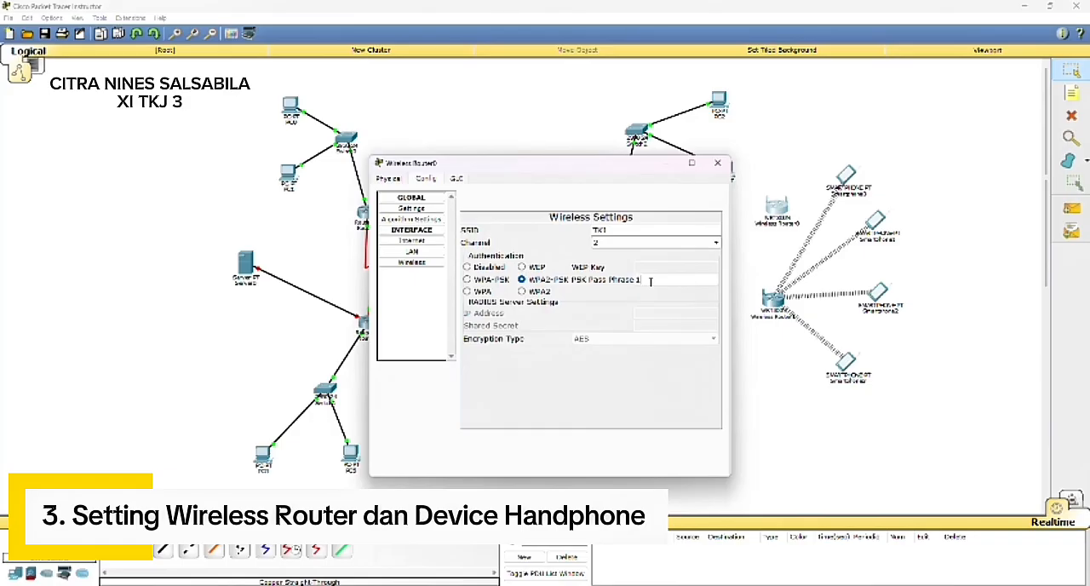
{"action": "type", "text": "2345678"}
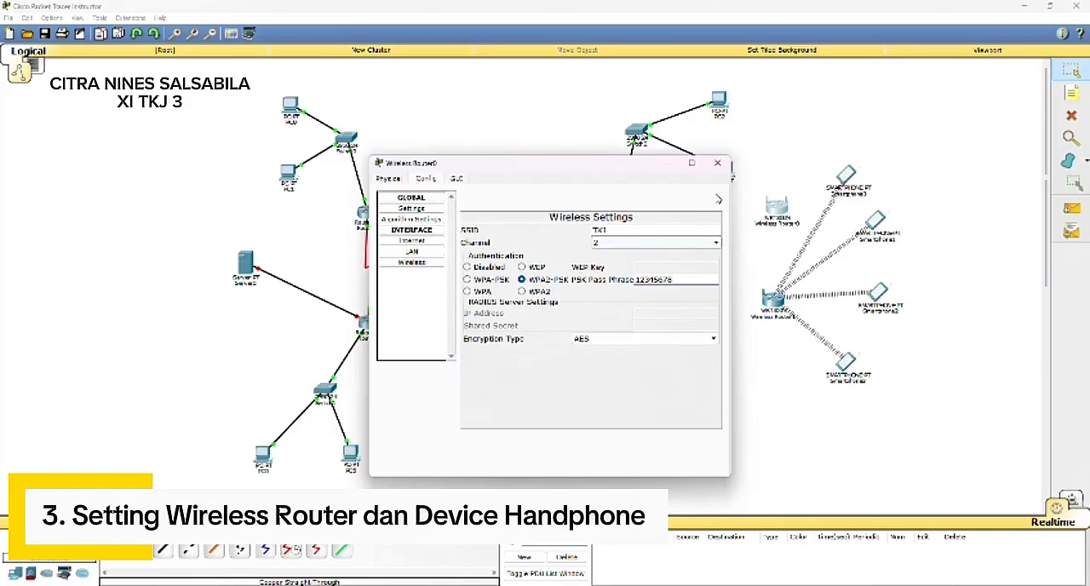
{"action": "left_click", "coordinate": [717, 162]}
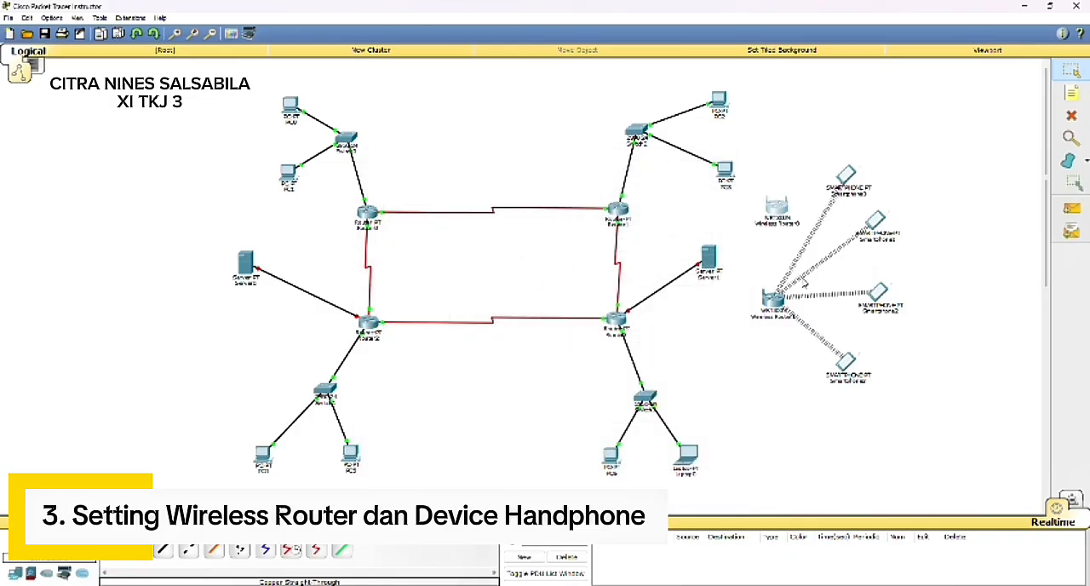
Step: Set the wireless SSID of Wireless Router1 to TKJ3
{"action": "left_click", "coordinate": [772, 298]}
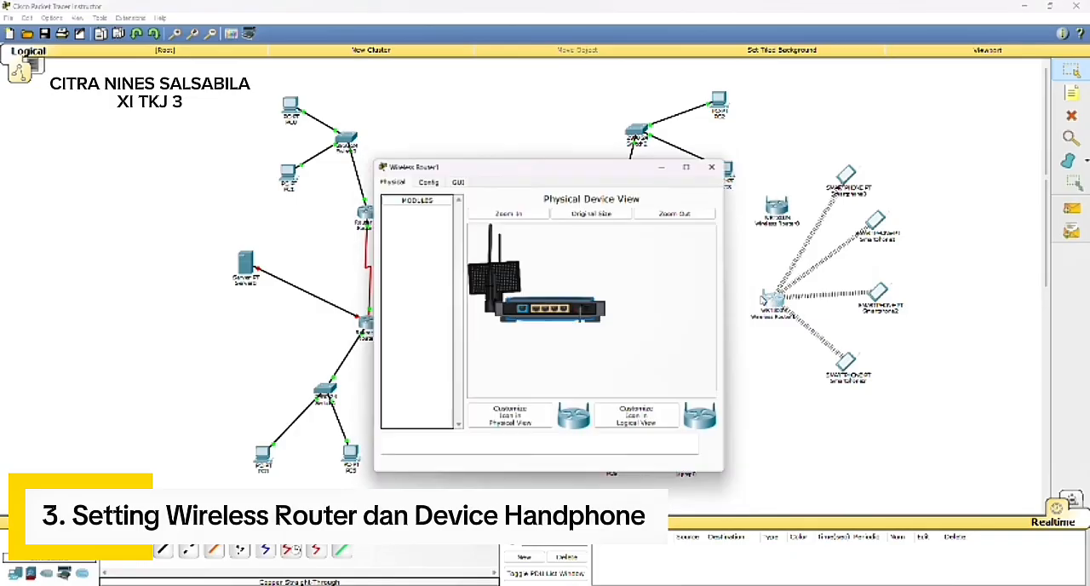
{"action": "left_click", "coordinate": [425, 178]}
{"action": "left_click", "coordinate": [444, 263]}
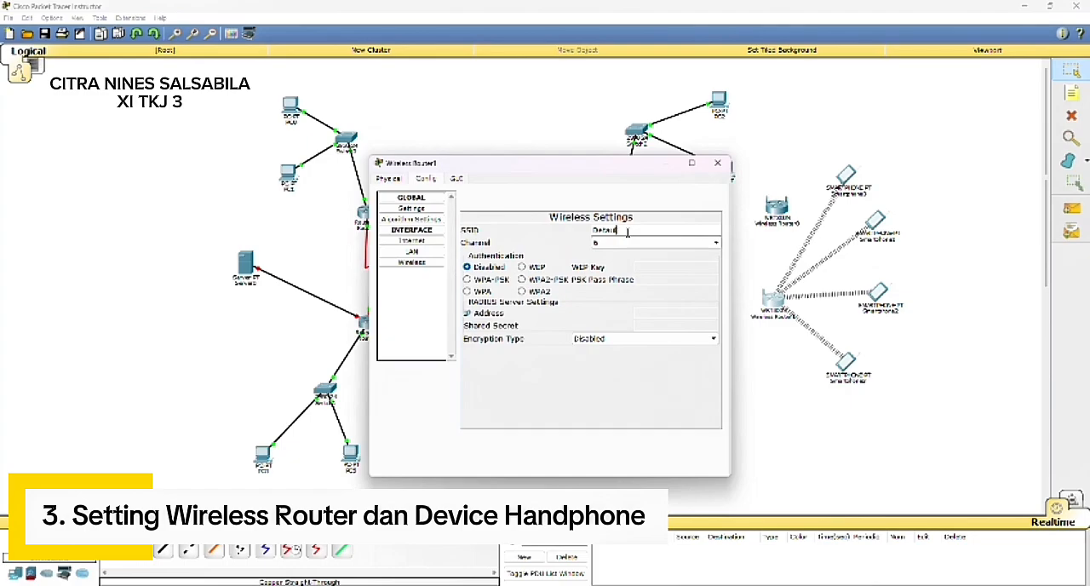
{"action": "key", "text": "BackSpace"}
{"action": "key", "text": "BackSpace"}
{"action": "key", "text": "BackSpace"}
{"action": "key", "text": "BackSpace"}
{"action": "key", "text": "BackSpace"}
{"action": "key", "text": "BackSpace"}
{"action": "key", "text": "BackSpace"}
{"action": "type", "text": "TKJ1"}
{"action": "key", "text": "BackSpace"}
{"action": "type", "text": "3"}
Step: Set Wireless Router1 to channel 2 and secure it with WPA2-PSK, entering the PSK pass phrase
{"action": "left_click", "coordinate": [629, 242]}
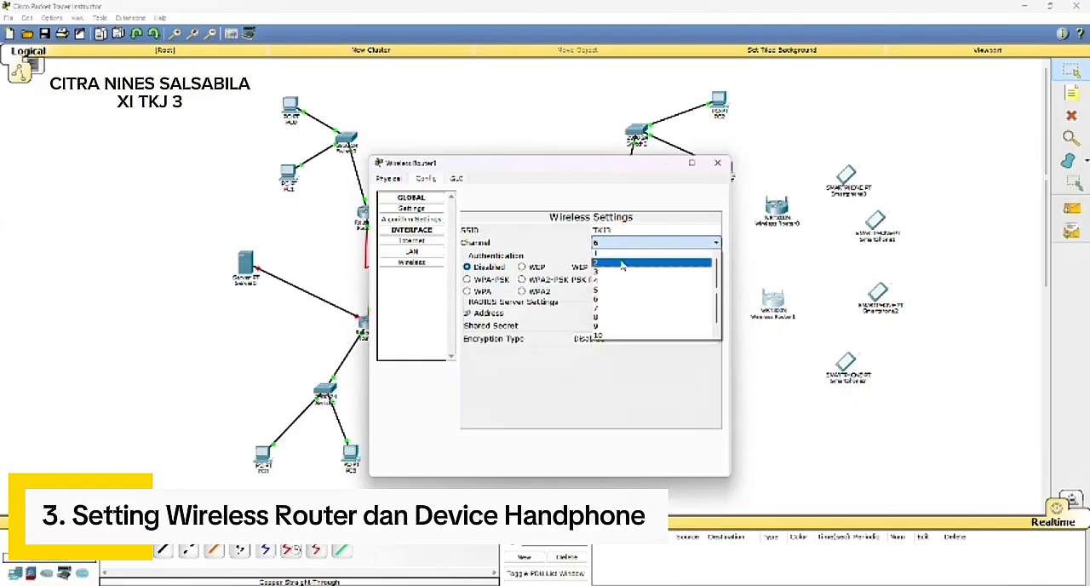
{"action": "left_click", "coordinate": [624, 260]}
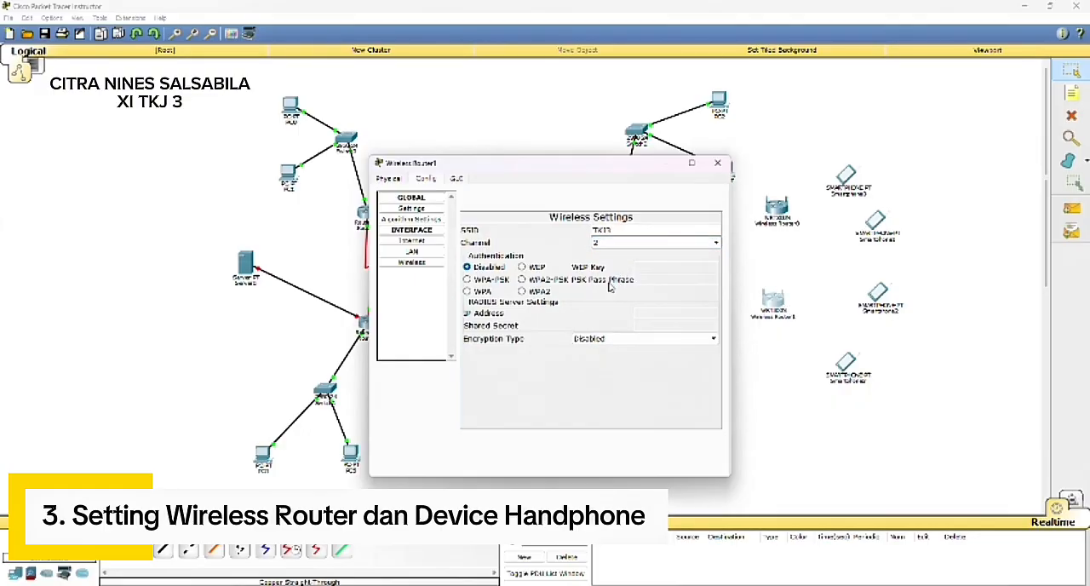
{"action": "left_click", "coordinate": [522, 279]}
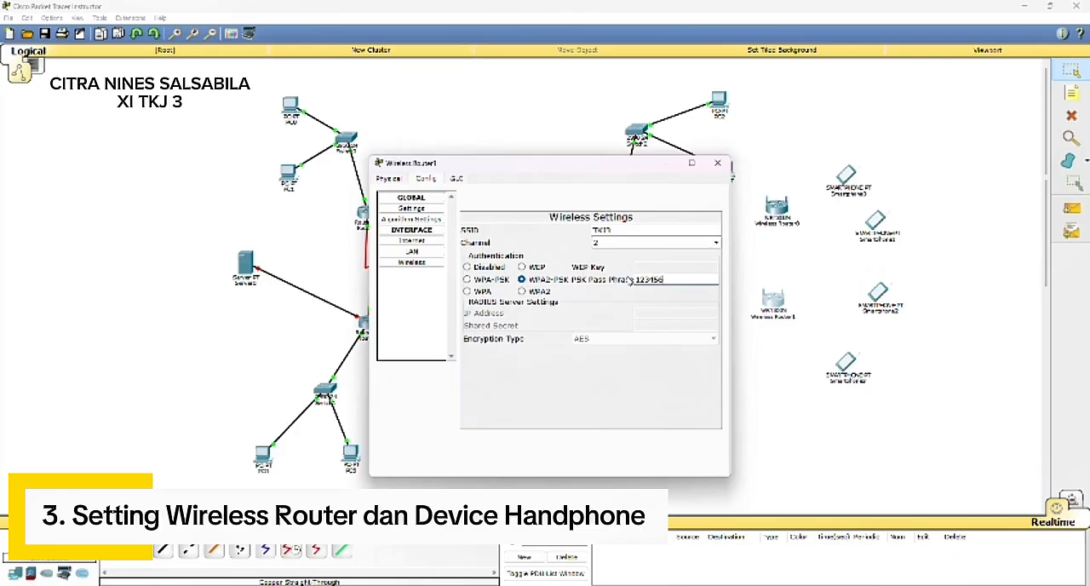
{"action": "left_click", "coordinate": [717, 162]}
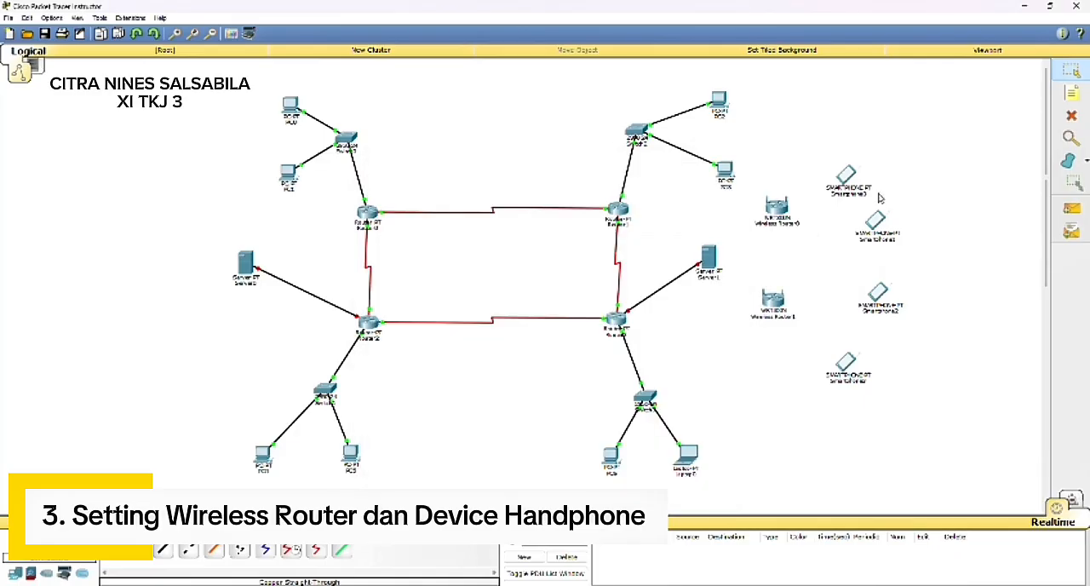
Step: Configure the Wireless0 interface of Smartphone0 with SSID TKJ and WPA2-PSK authentication, entering the PSK pass phrase
{"action": "left_click", "coordinate": [846, 177]}
{"action": "left_click", "coordinate": [425, 179]}
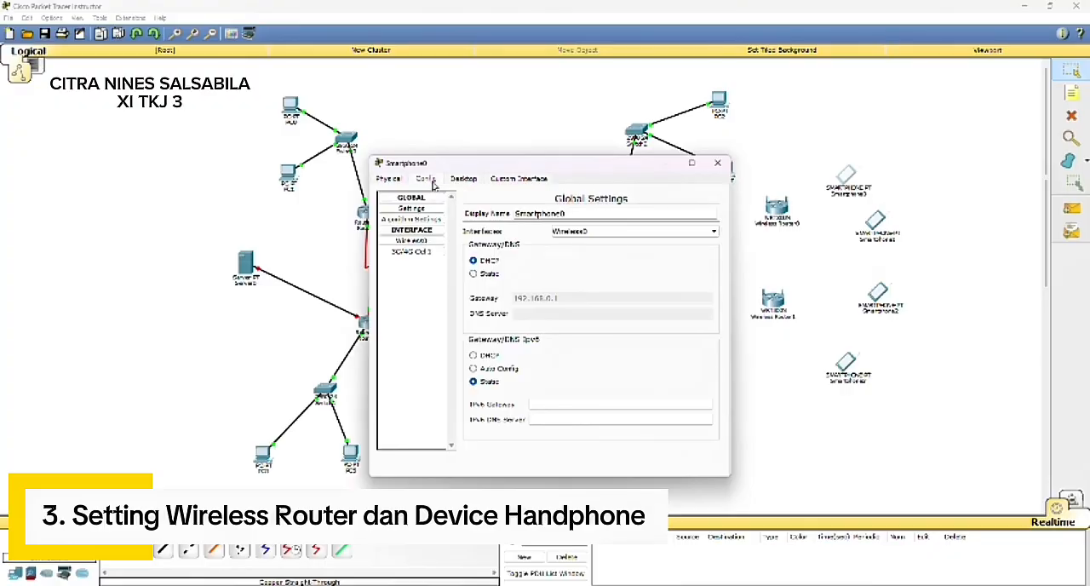
{"action": "left_click", "coordinate": [434, 242]}
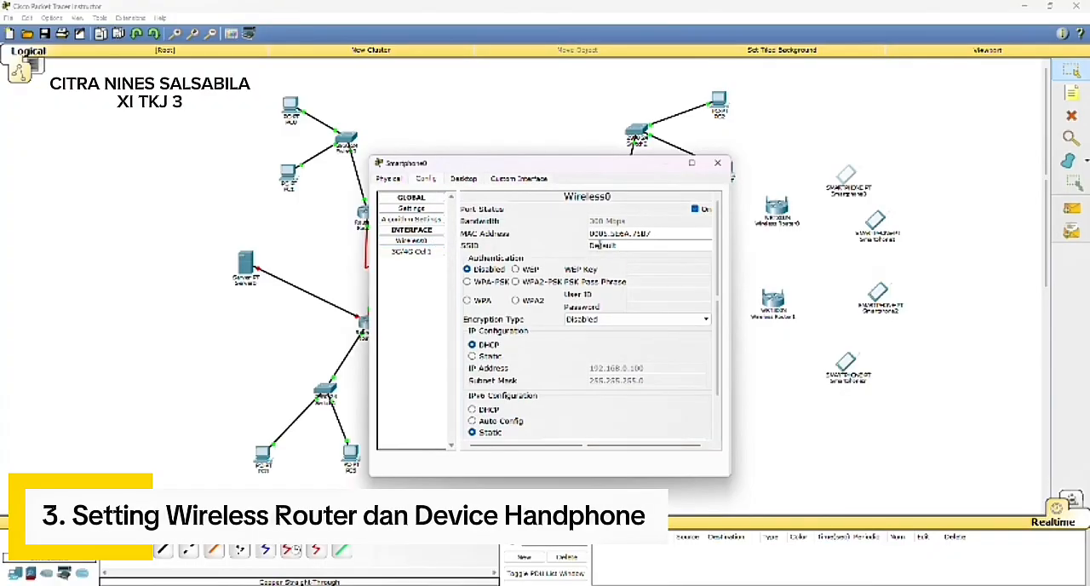
{"action": "left_click_drag", "start_coordinate": [589, 245], "coordinate": [624, 244]}
{"action": "key", "text": "BackSpace"}
{"action": "type", "text": "TKJ"}
{"action": "left_click", "coordinate": [560, 282]}
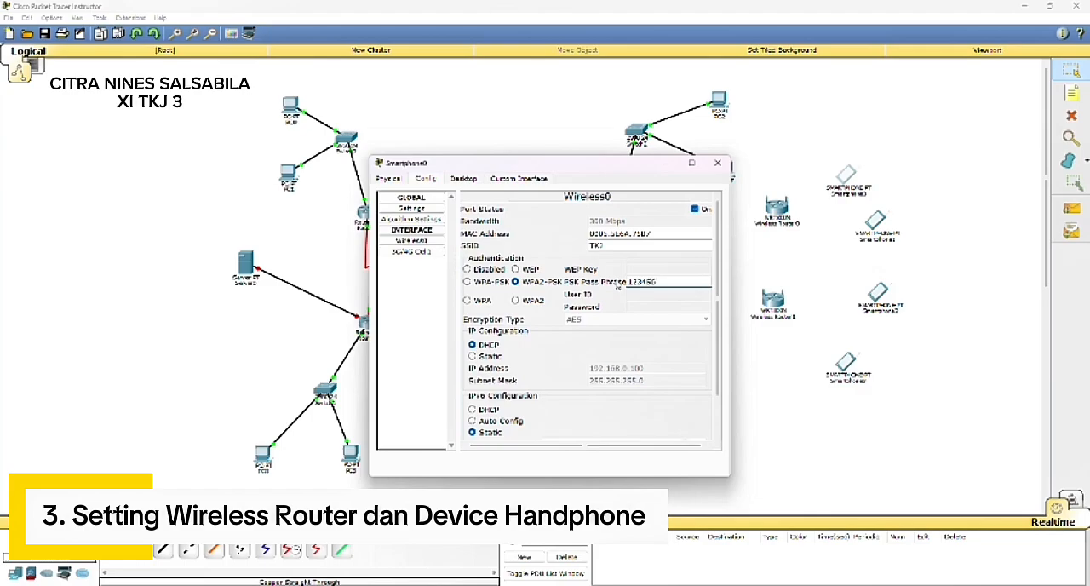
{"action": "left_click", "coordinate": [717, 162]}
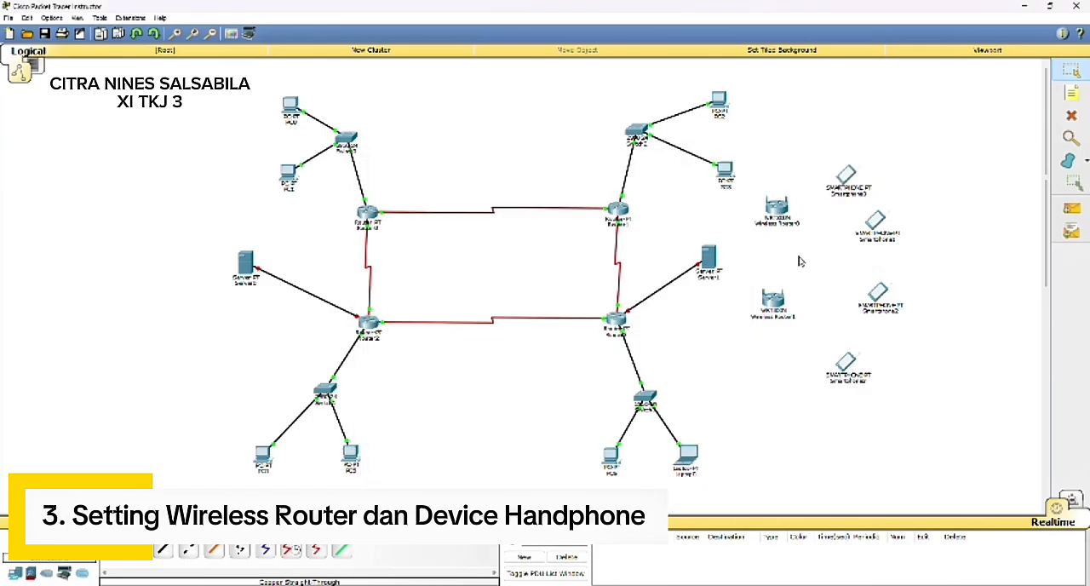
Step: Configure the Wireless0 interface of Smartphone1 with SSID TKJ and WPA2-PSK authentication, entering the PSK pass phrase
{"action": "left_click", "coordinate": [875, 223]}
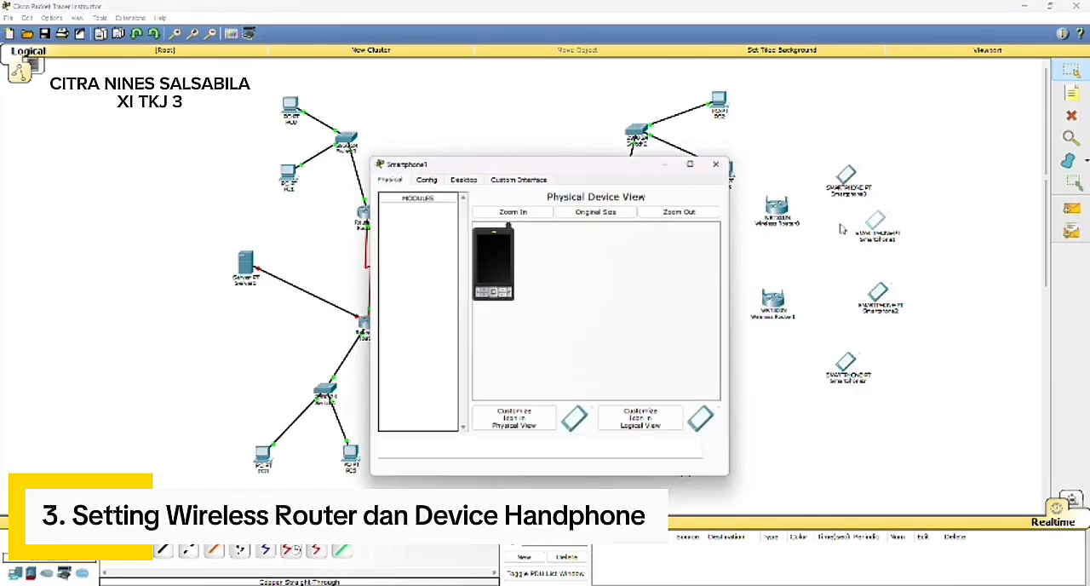
{"action": "left_click", "coordinate": [426, 179]}
{"action": "left_click", "coordinate": [411, 240]}
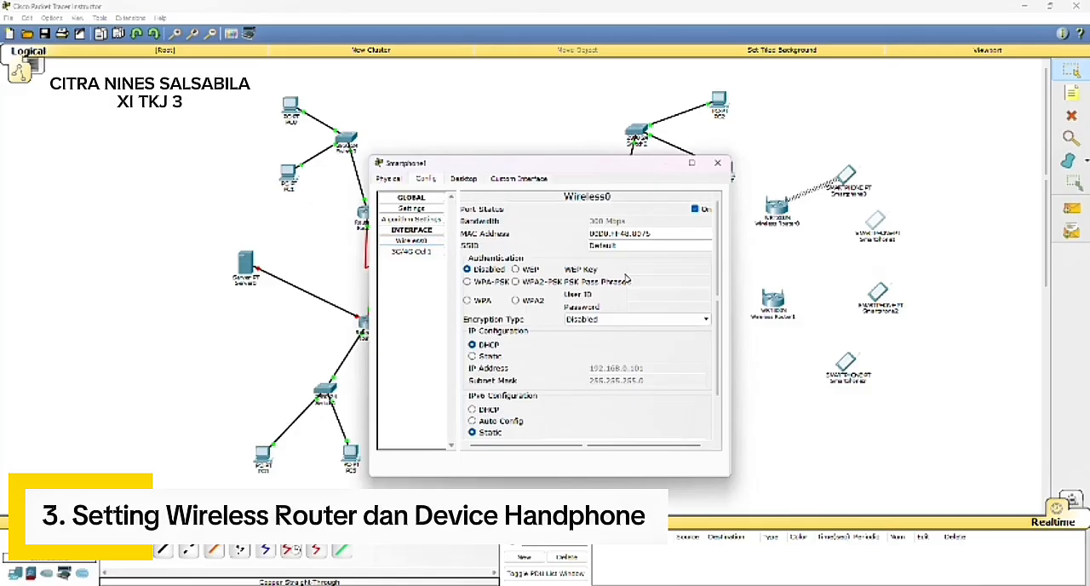
{"action": "left_click_drag", "start_coordinate": [626, 244], "coordinate": [570, 258]}
{"action": "key", "text": "BackSpace"}
{"action": "left_click", "coordinate": [515, 280]}
{"action": "left_click", "coordinate": [632, 282]}
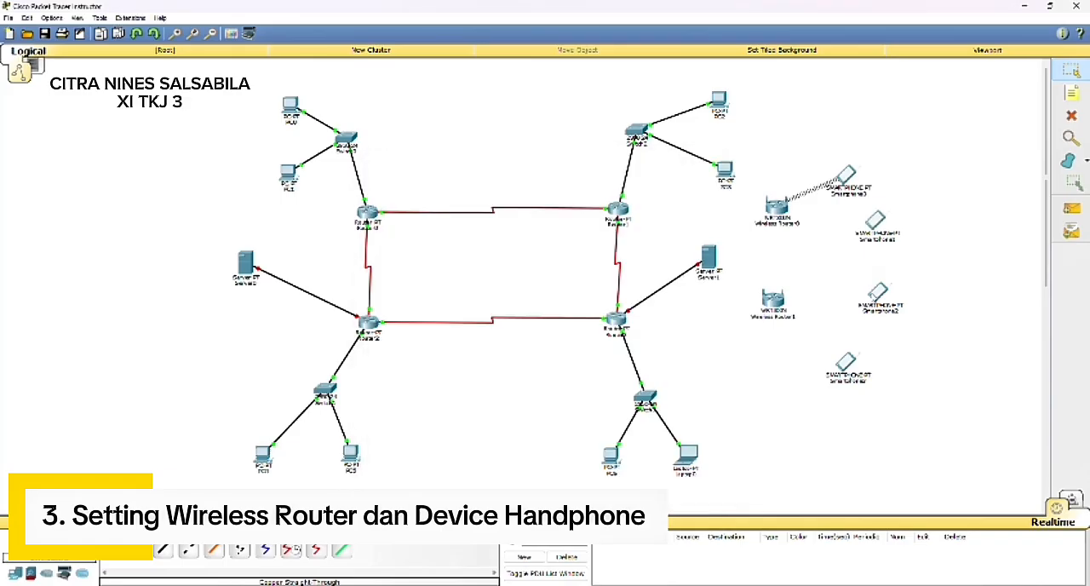
Step: Configure the Wireless0 interface of Smartphone2 with SSID TKJ3 and WPA2-PSK authentication, entering the PSK pass phrase
{"action": "left_click", "coordinate": [877, 293]}
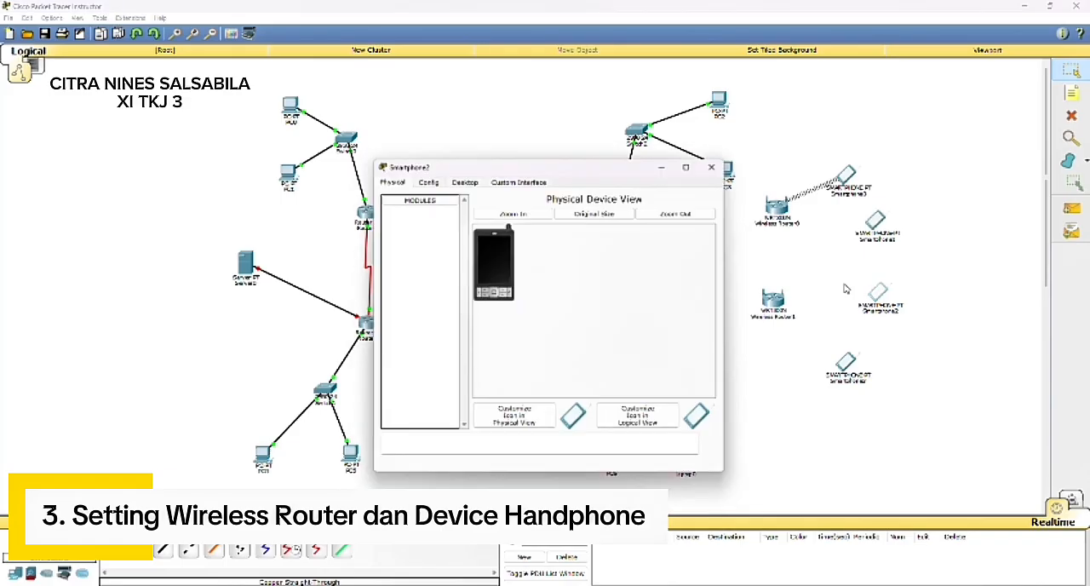
{"action": "left_click", "coordinate": [426, 181]}
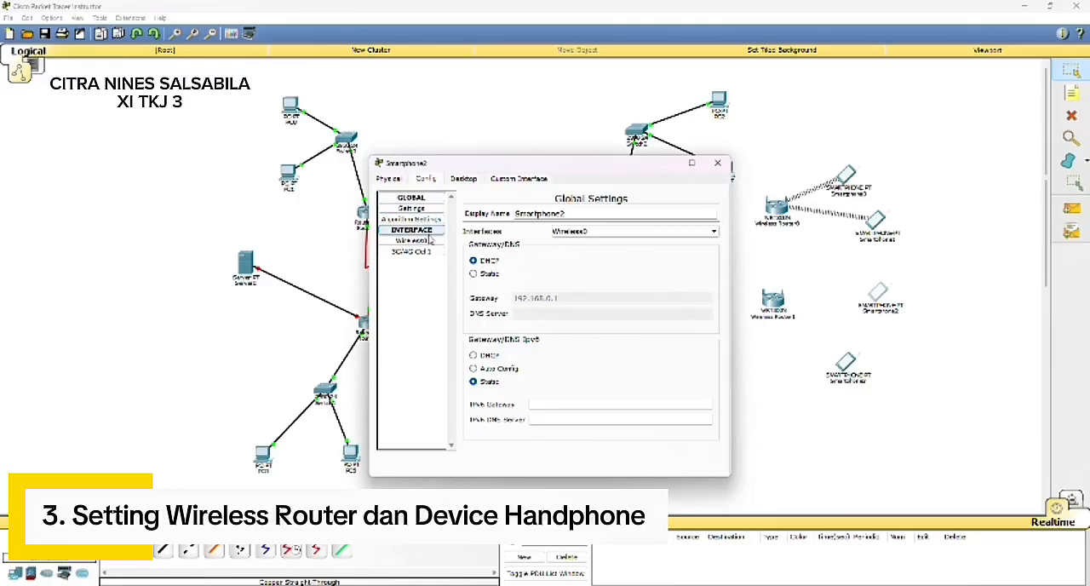
{"action": "left_click", "coordinate": [411, 240]}
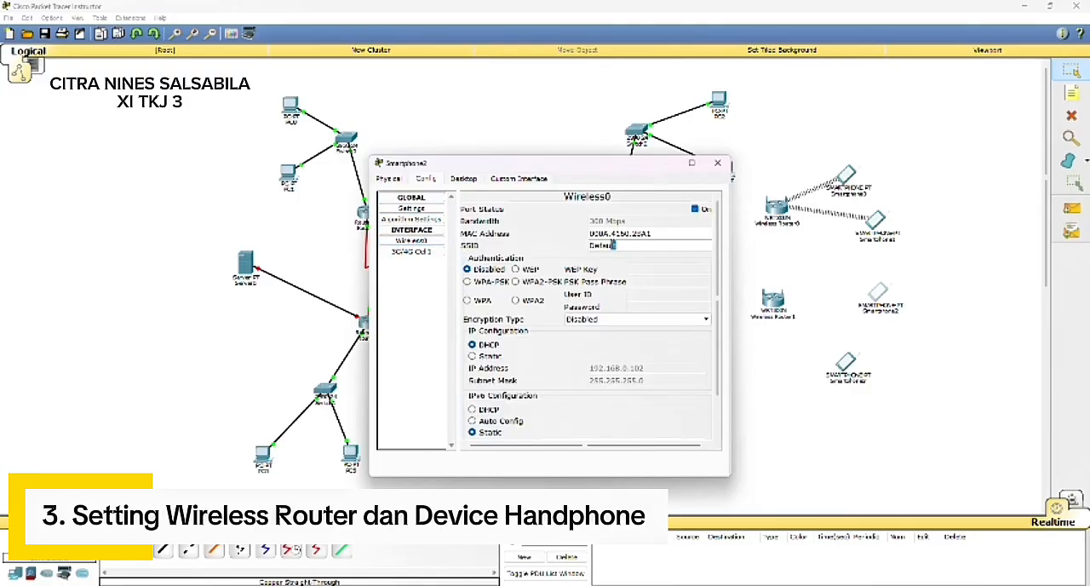
{"action": "left_click_drag", "start_coordinate": [613, 245], "coordinate": [563, 248]}
{"action": "key", "text": "BackSpace"}
{"action": "type", "text": "TKJ3"}
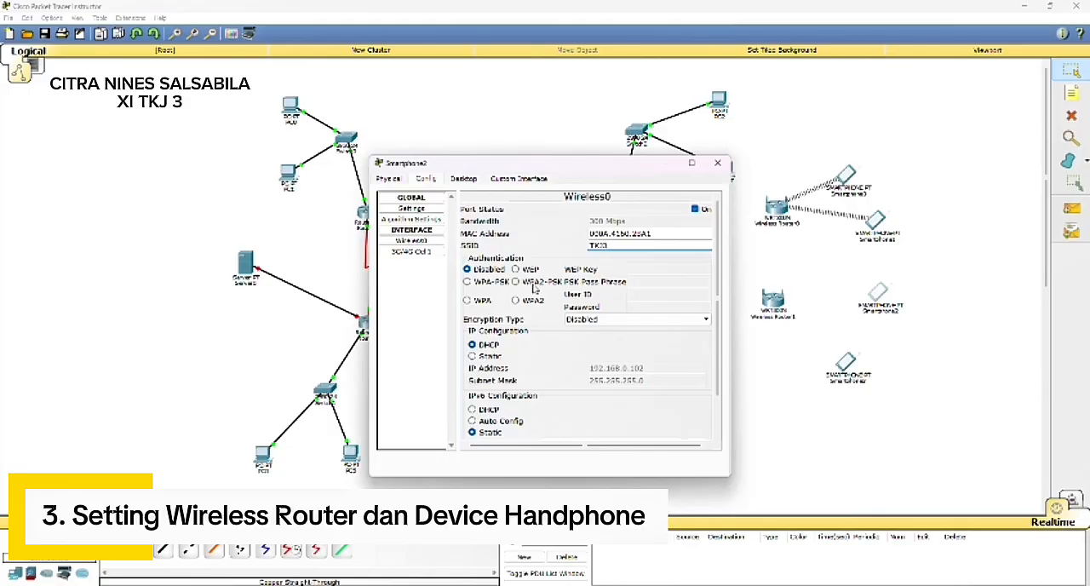
{"action": "left_click", "coordinate": [515, 282]}
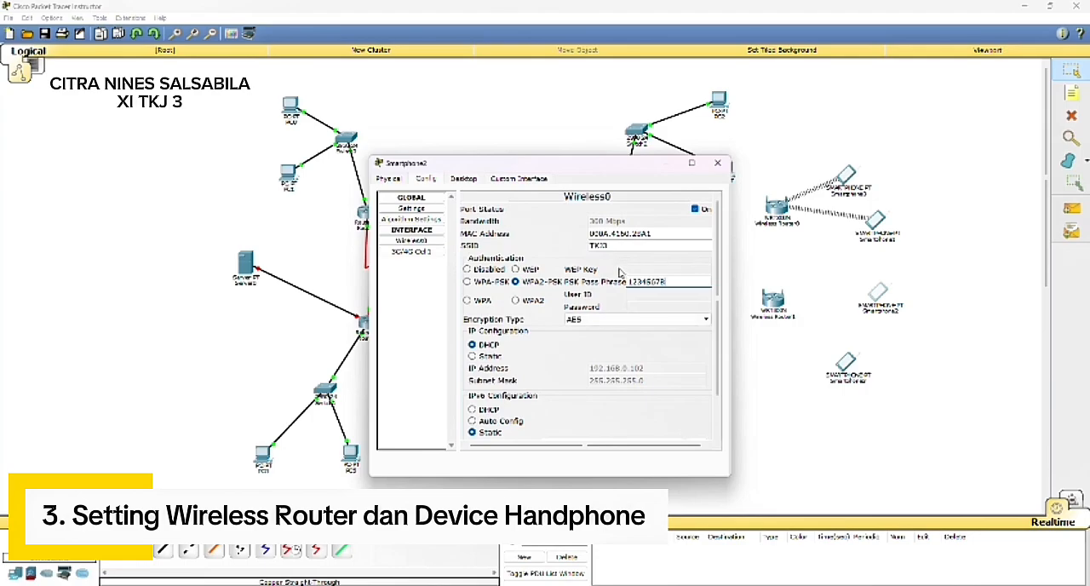
{"action": "left_click", "coordinate": [717, 162]}
Step: Configure the Wireless0 interface of Smartphone3 with SSID TKJ3 and WPA2-PSK authentication, entering the PSK pass phrase
{"action": "left_click", "coordinate": [846, 363]}
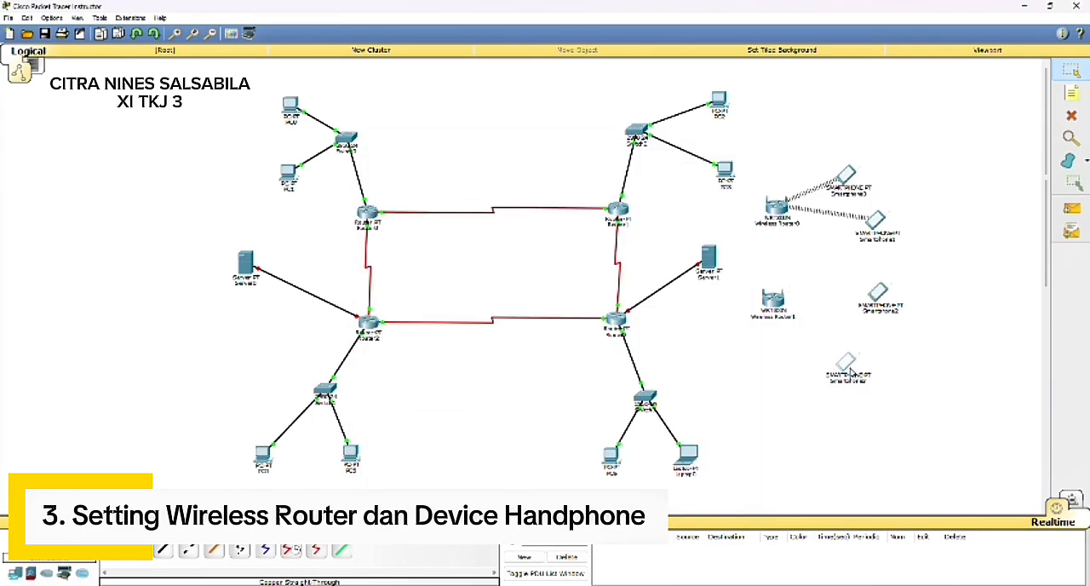
{"action": "left_click", "coordinate": [428, 179]}
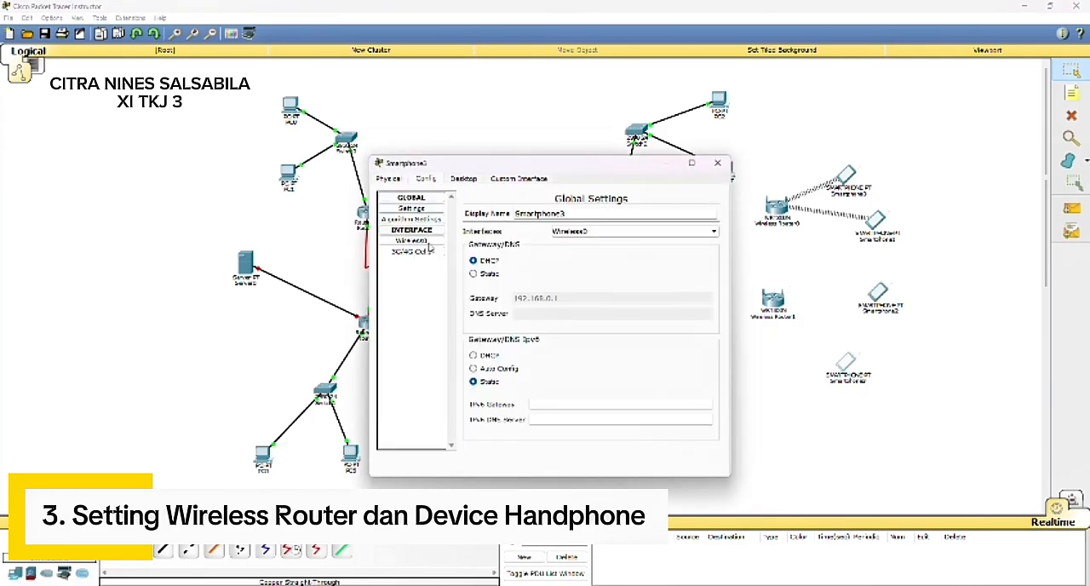
{"action": "left_click", "coordinate": [411, 241]}
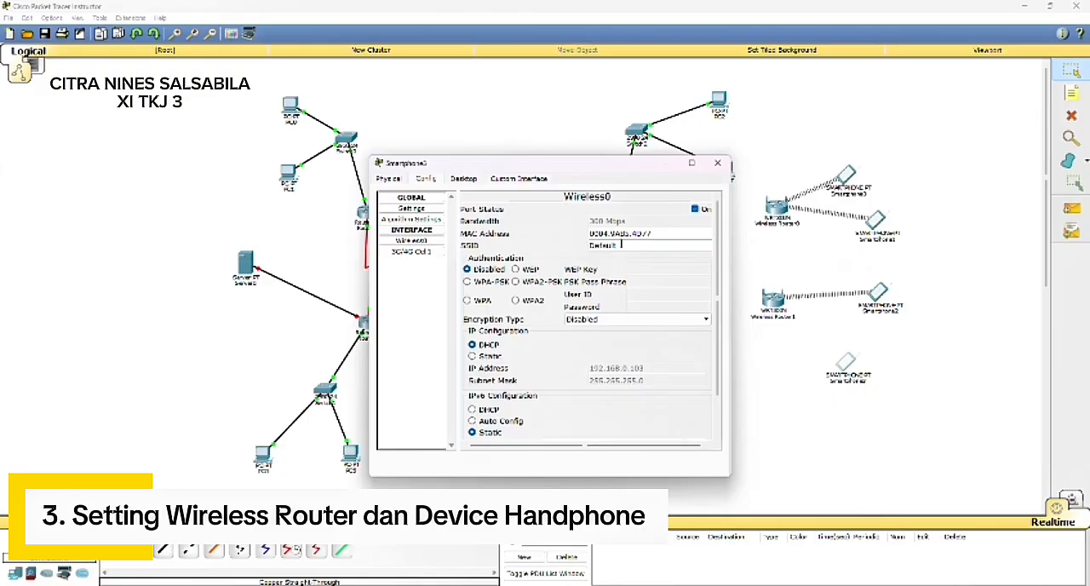
{"action": "key", "text": "BackSpace"}
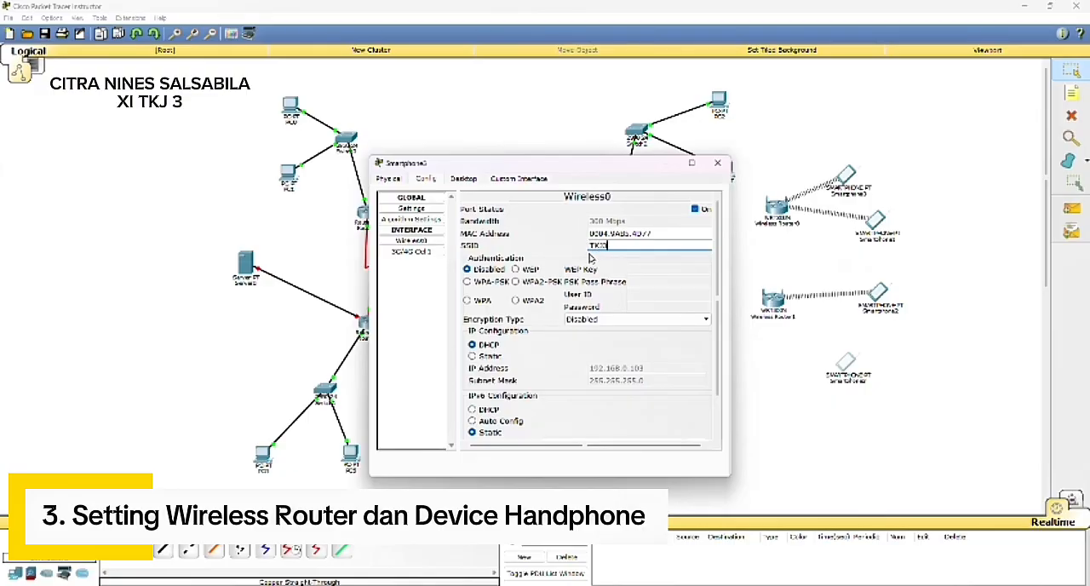
{"action": "left_click", "coordinate": [517, 282]}
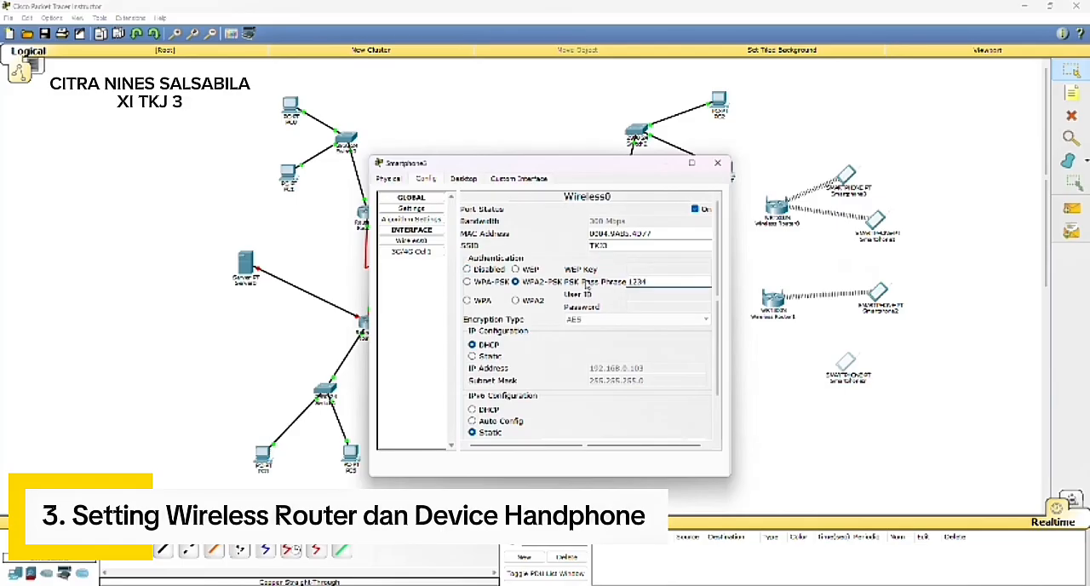
{"action": "type", "text": "8"}
{"action": "left_click", "coordinate": [718, 162]}
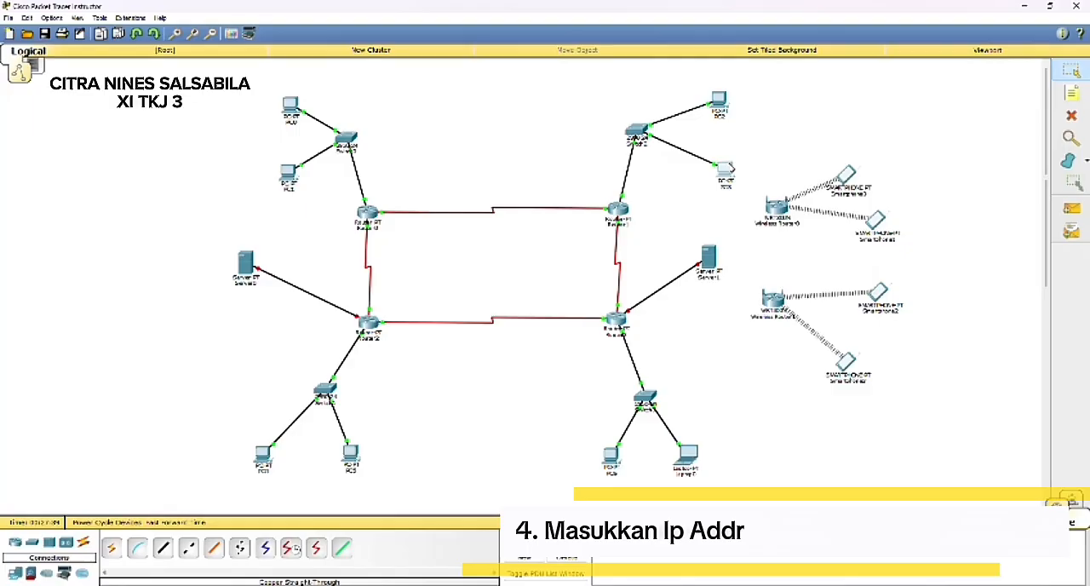
Step: Switch PC3's IP configuration to DHCP
{"action": "left_click", "coordinate": [725, 171]}
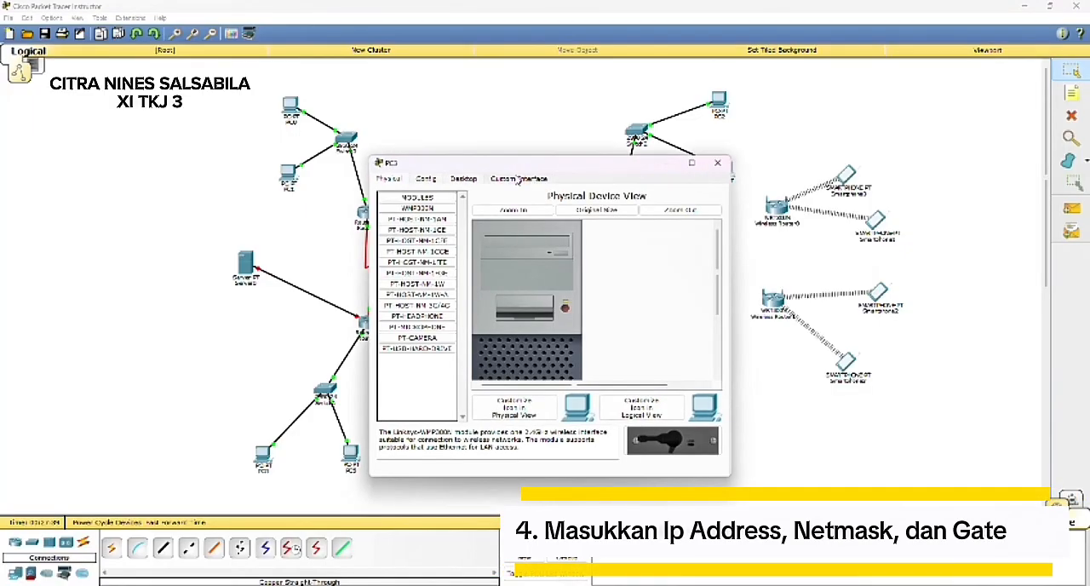
{"action": "left_click", "coordinate": [473, 181]}
{"action": "left_click", "coordinate": [410, 217]}
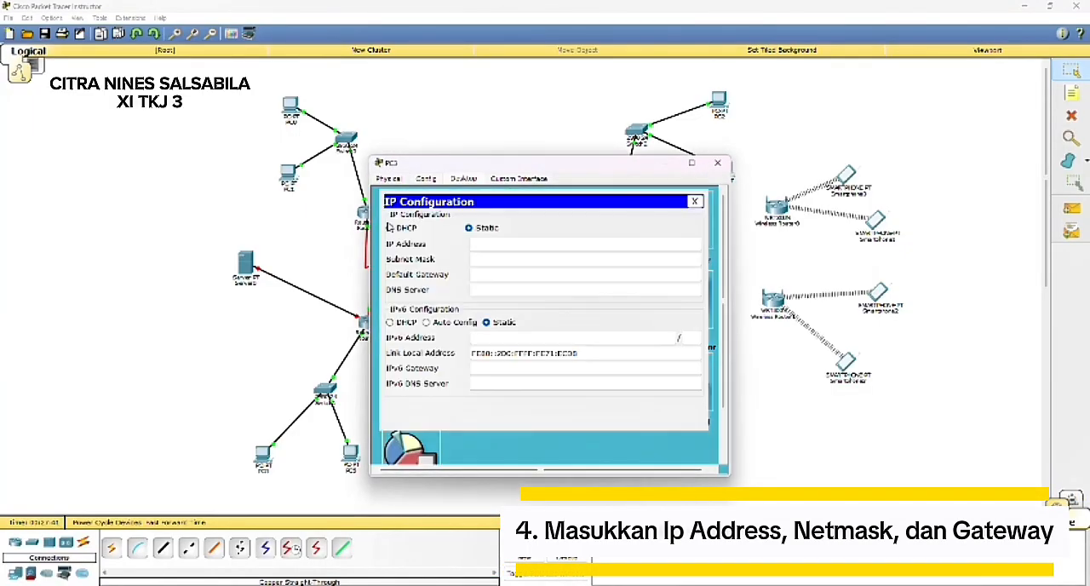
{"action": "left_click", "coordinate": [390, 229]}
{"action": "left_click", "coordinate": [667, 164]}
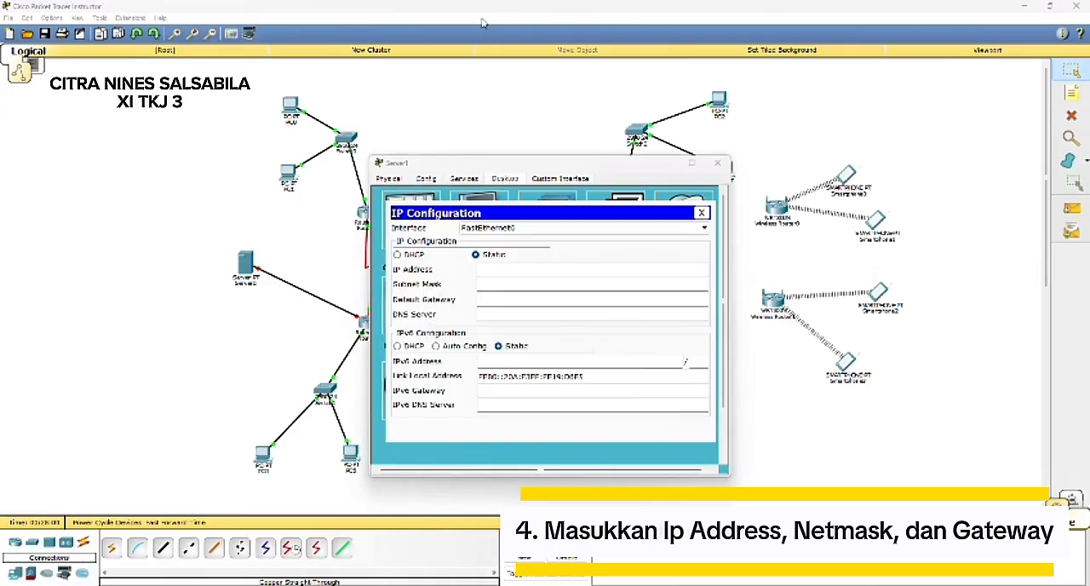
Step: Assign Server1 the static IP address 192.168.30.2, subnet mask 255.255.255.0 and default gateway 192.168.30.1
{"action": "left_click", "coordinate": [494, 256]}
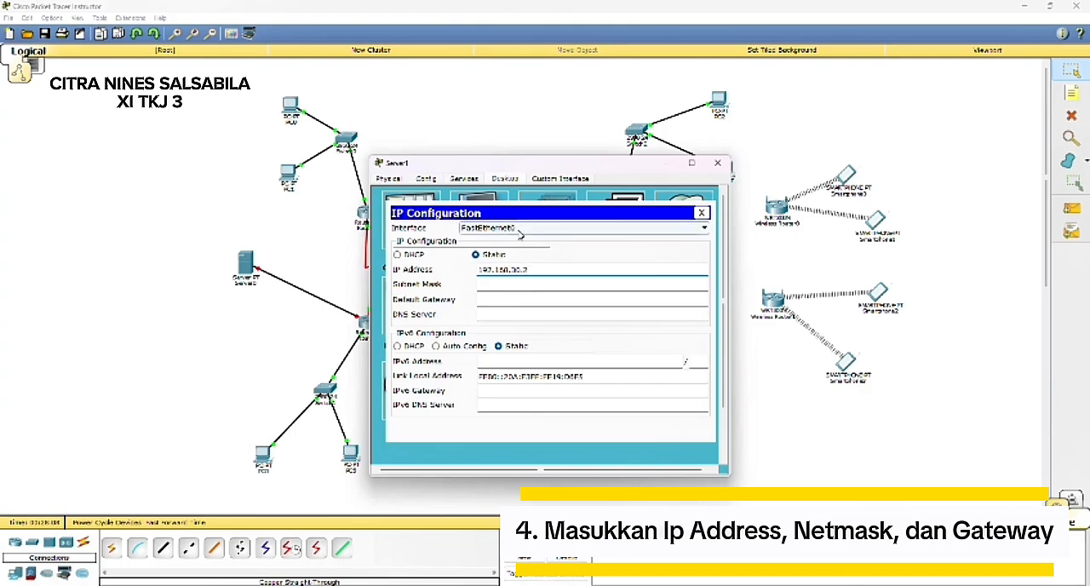
{"action": "left_click_drag", "start_coordinate": [480, 269], "coordinate": [550, 265]}
{"action": "key", "text": "ctrl+c"}
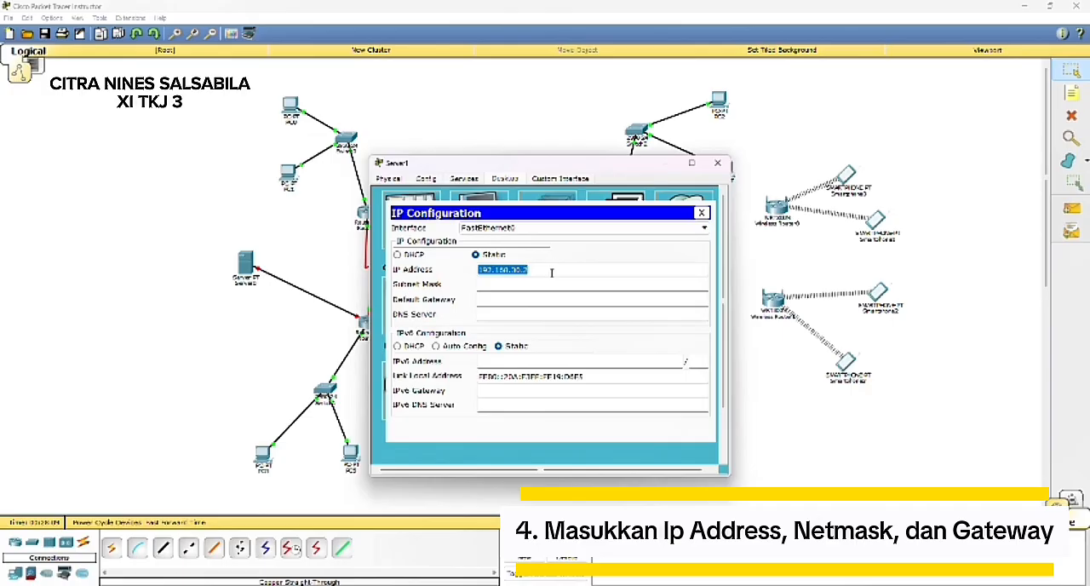
{"action": "left_click", "coordinate": [566, 285]}
{"action": "left_click", "coordinate": [563, 295]}
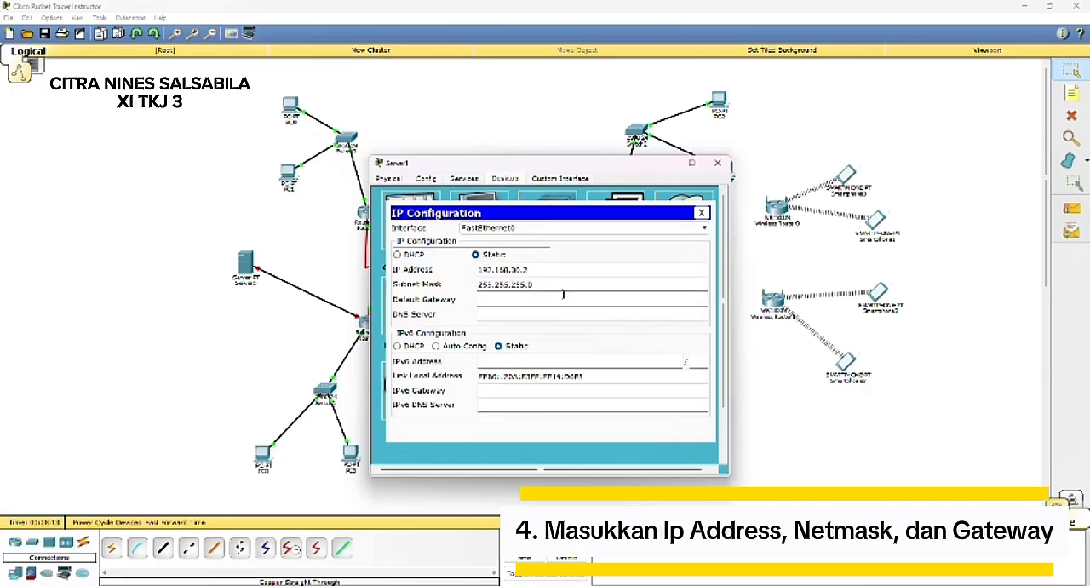
{"action": "key", "text": "ctrl+v"}
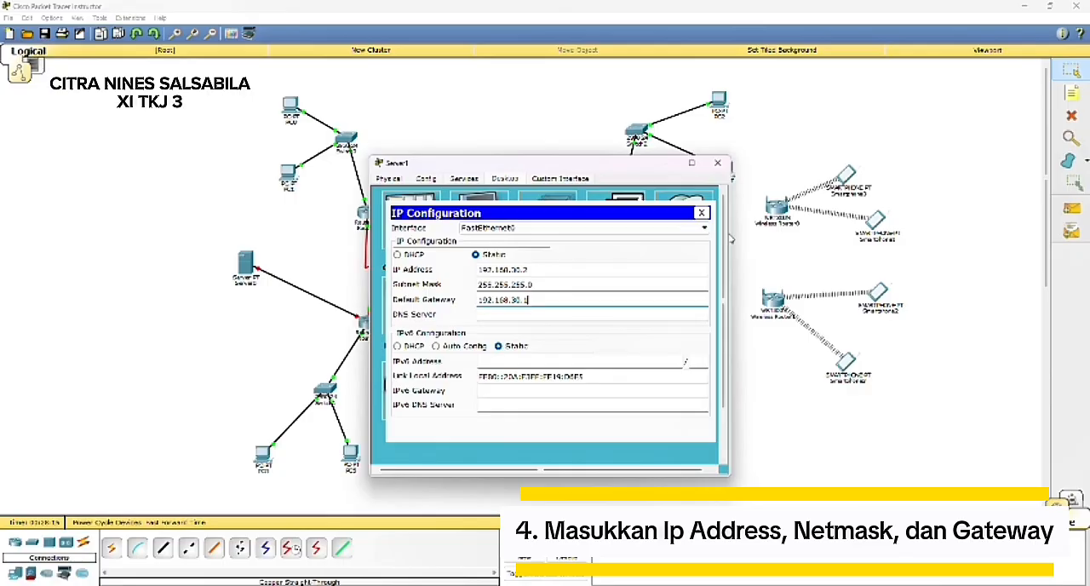
{"action": "left_click", "coordinate": [663, 164]}
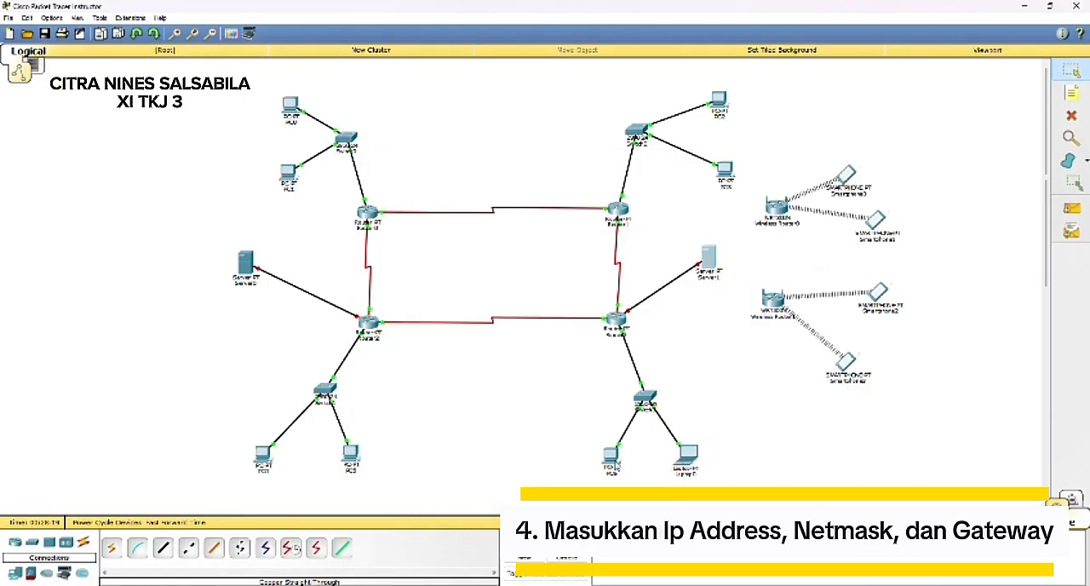
Step: Assign PC6 the static IP address 192.168.30.3, subnet mask 255.255.255.0 and default gateway 192.168.30.1
{"action": "left_click", "coordinate": [611, 458]}
{"action": "left_click", "coordinate": [475, 179]}
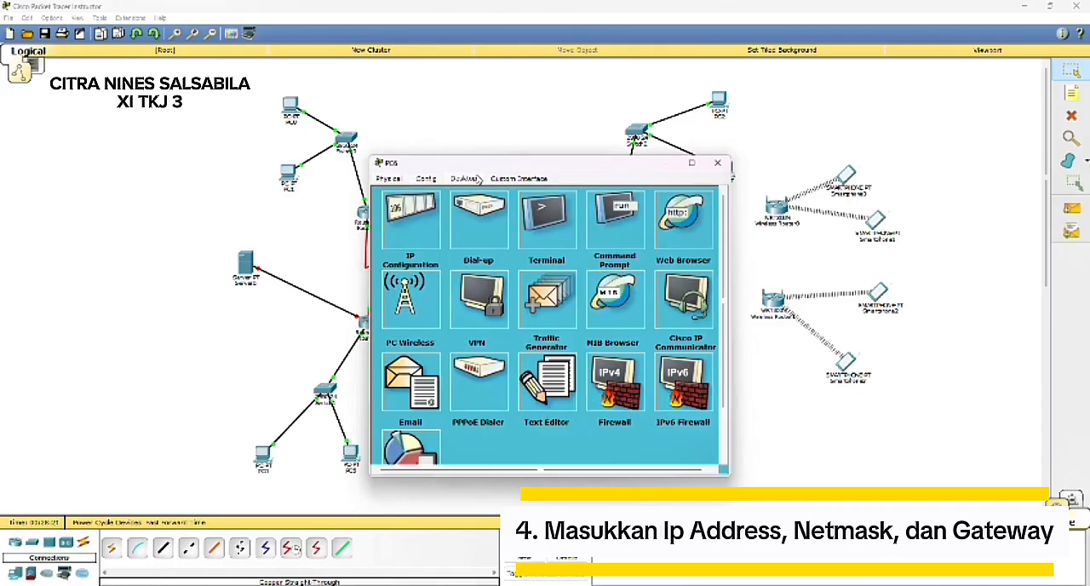
{"action": "left_click", "coordinate": [430, 238]}
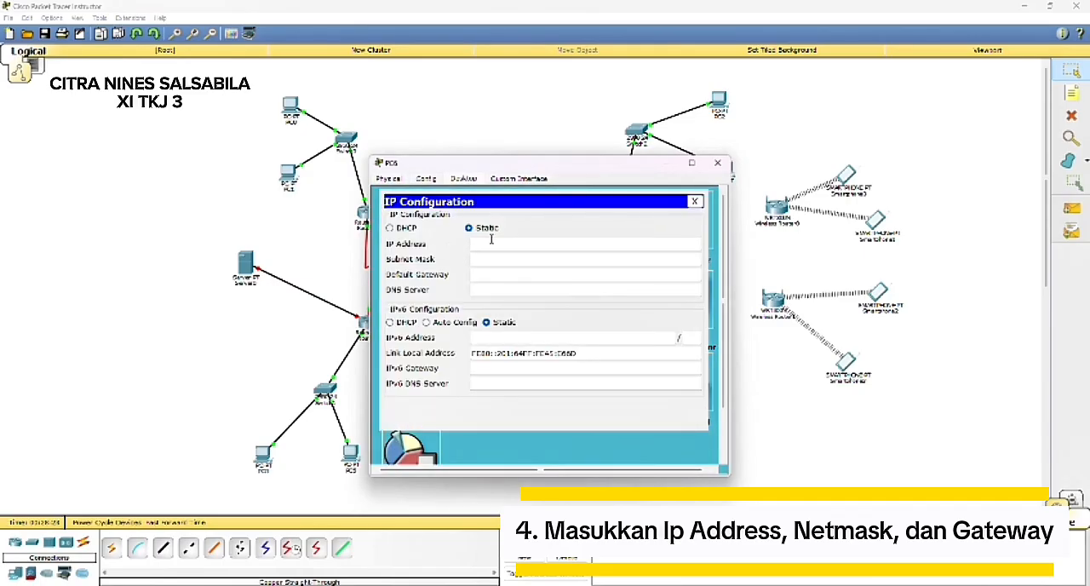
{"action": "left_click", "coordinate": [491, 244]}
{"action": "type", "text": "192.168.10.2"}
{"action": "left_click", "coordinate": [562, 260]}
{"action": "left_click", "coordinate": [560, 276]}
{"action": "type", "text": "192.168.30.2"}
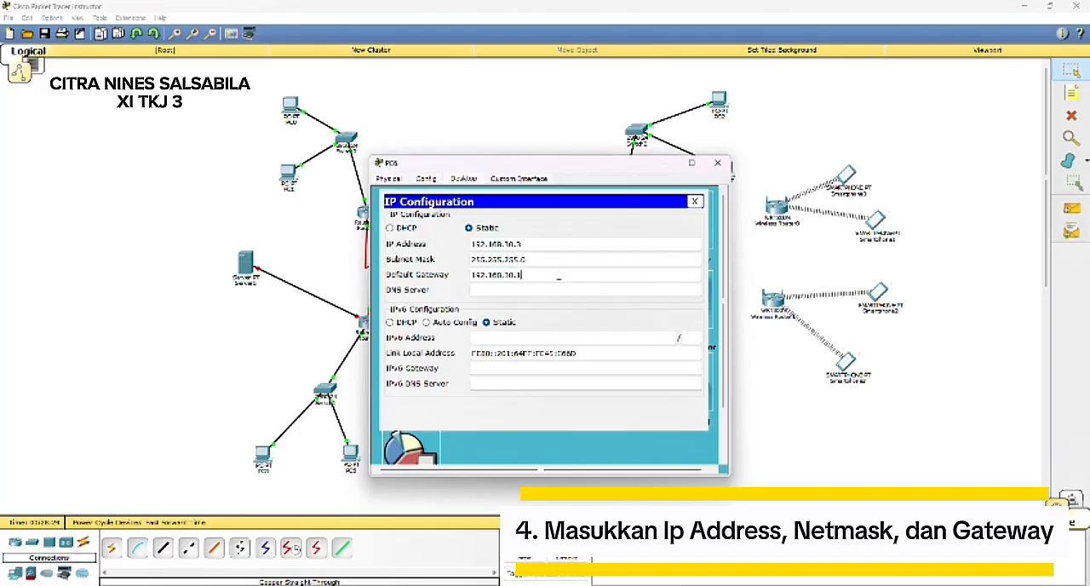
{"action": "left_click", "coordinate": [717, 161]}
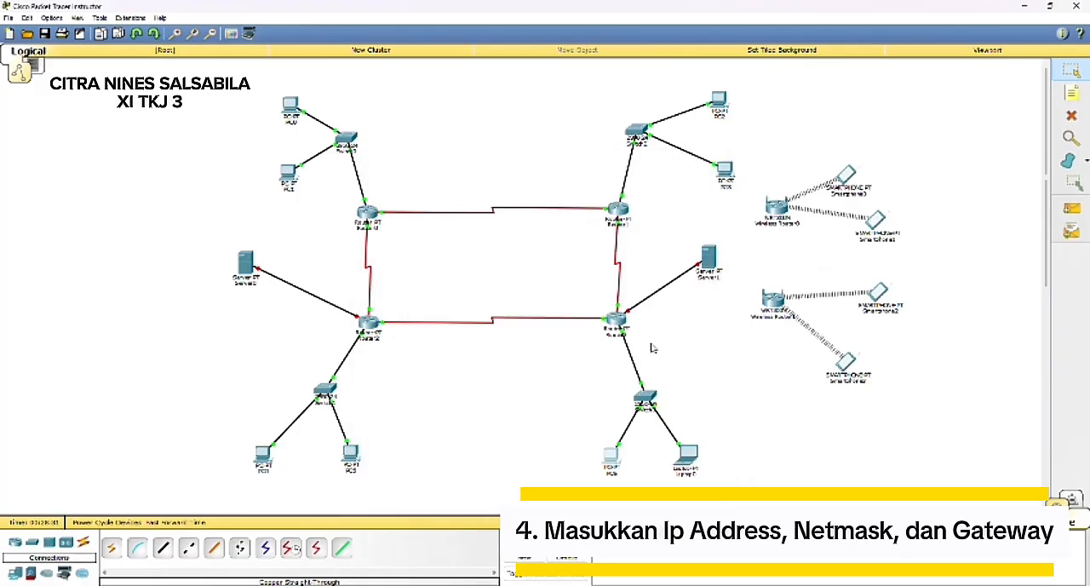
Step: Set the FastEthernet0 interface of Laptop0 to IP address 192.168.30.4 with subnet mask 255.255.255.0
{"action": "left_click", "coordinate": [694, 469]}
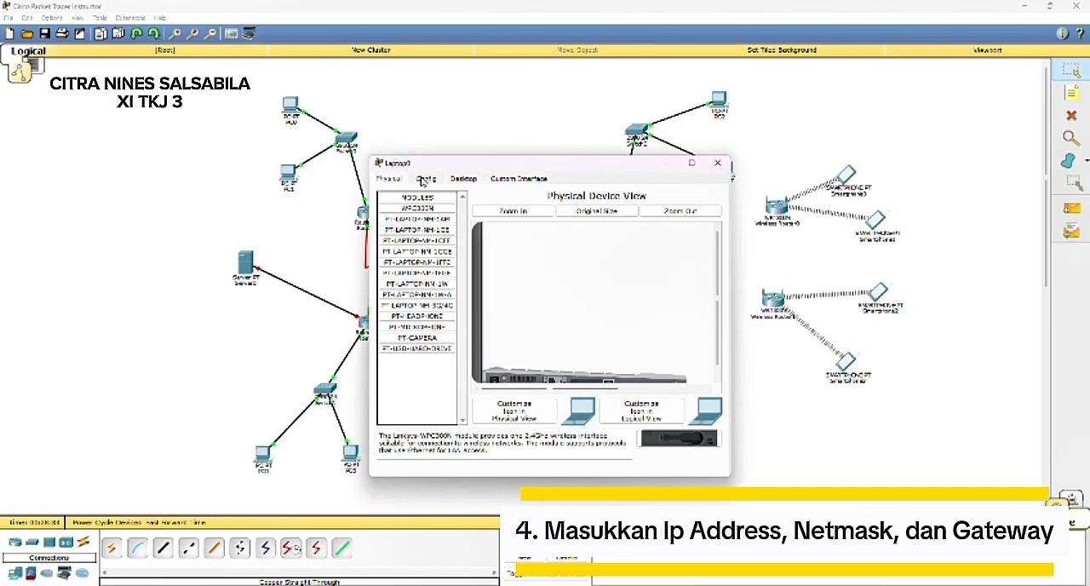
{"action": "left_click", "coordinate": [423, 179]}
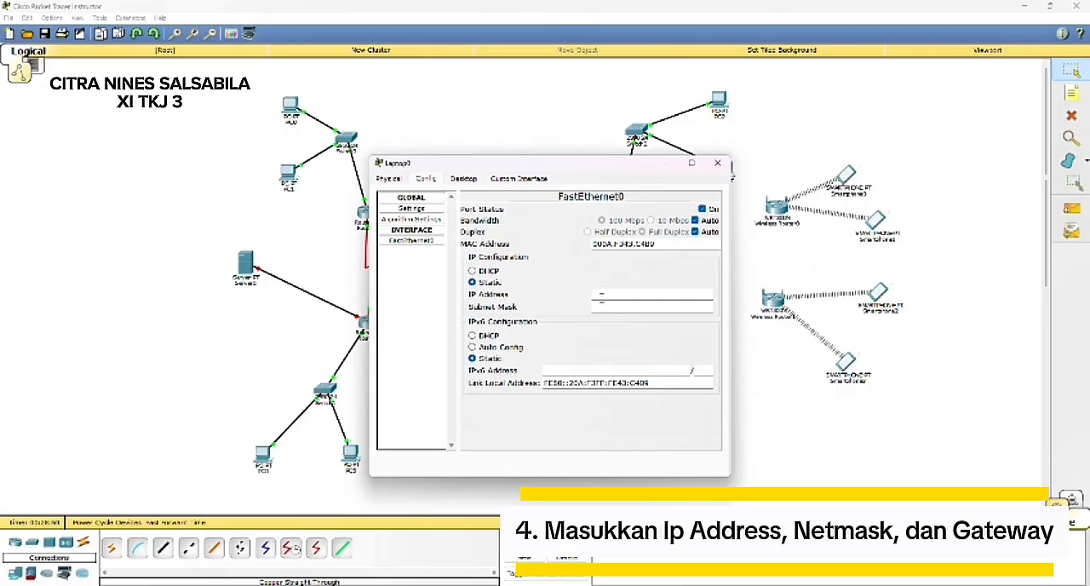
{"action": "type", "text": "192.168.30.4"}
{"action": "left_click", "coordinate": [598, 300]}
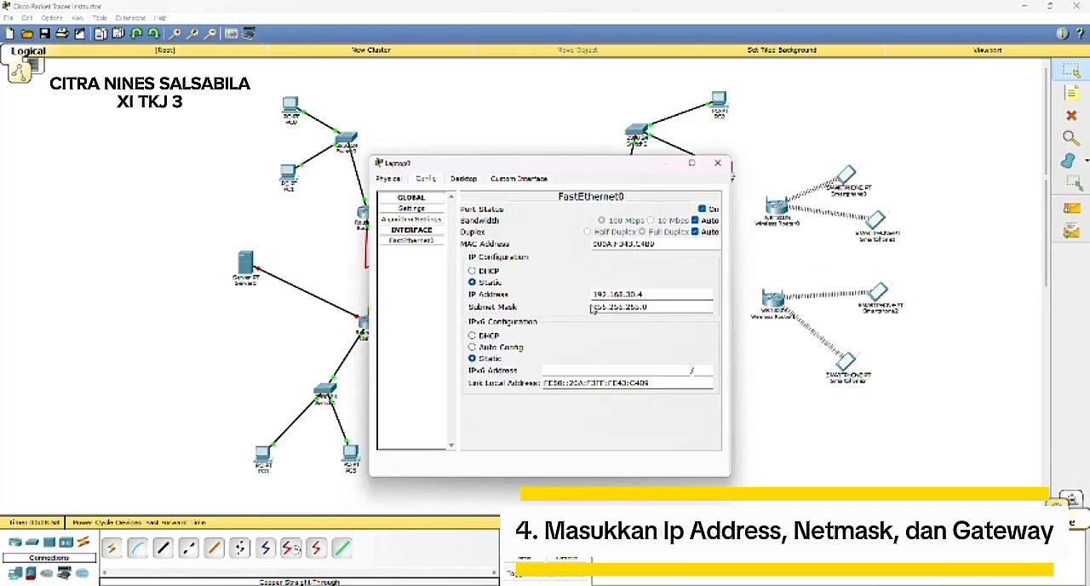
{"action": "left_click", "coordinate": [663, 162]}
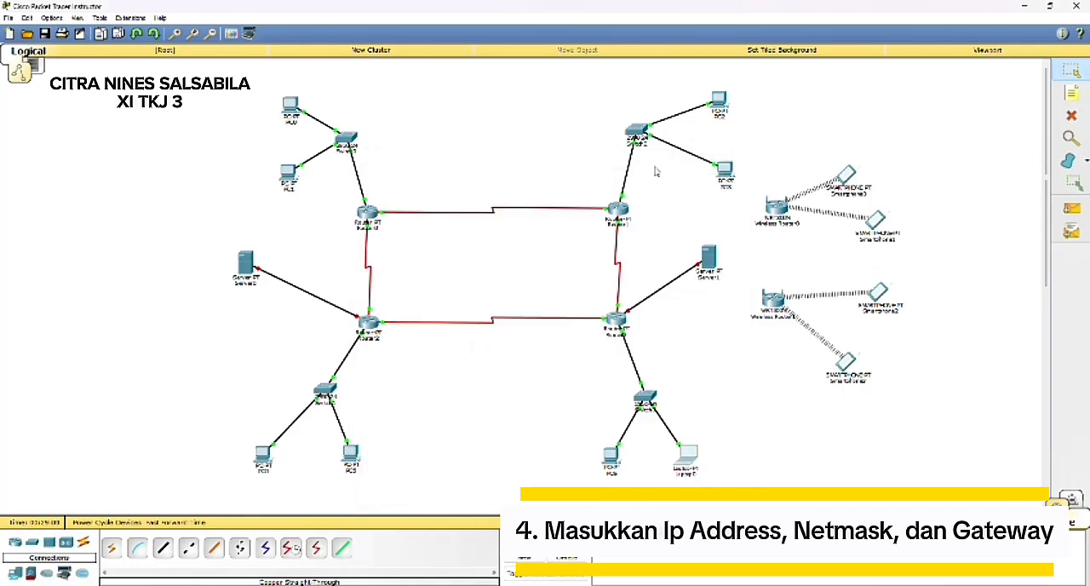
Step: Assign Server0 the static IP address 192.168.40.2, subnet mask 255.255.255.0 and default gateway 192.168.40.1
{"action": "left_click", "coordinate": [245, 262]}
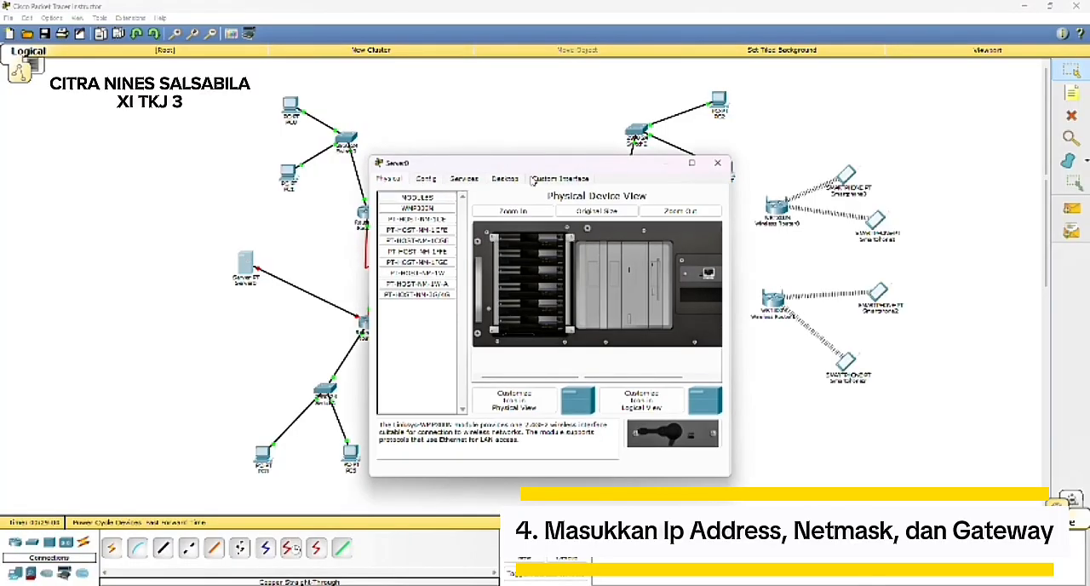
{"action": "left_click", "coordinate": [515, 180]}
{"action": "left_click", "coordinate": [426, 236]}
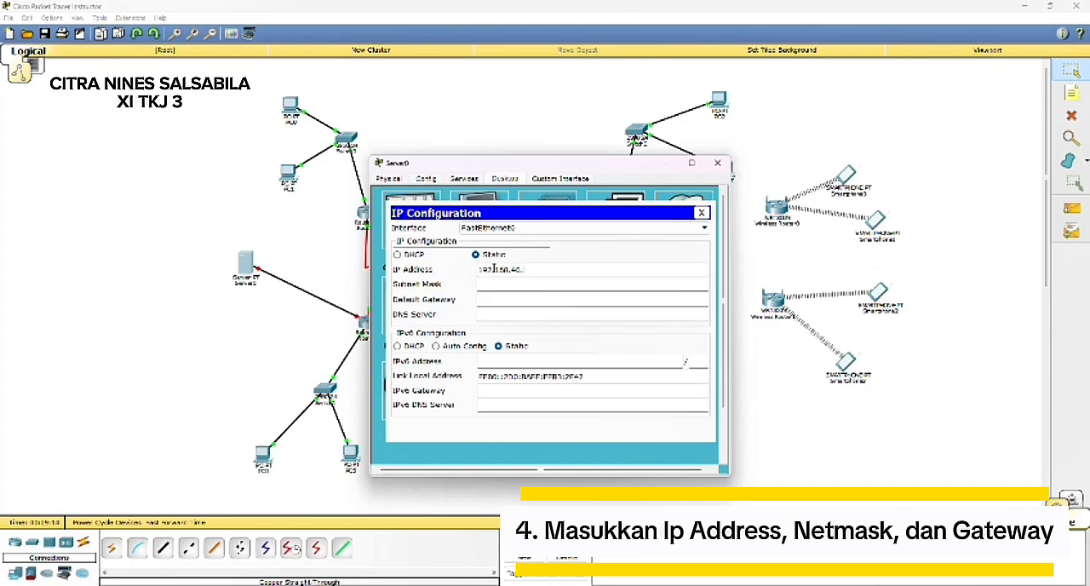
{"action": "left_click", "coordinate": [496, 270]}
{"action": "left_click", "coordinate": [499, 285]}
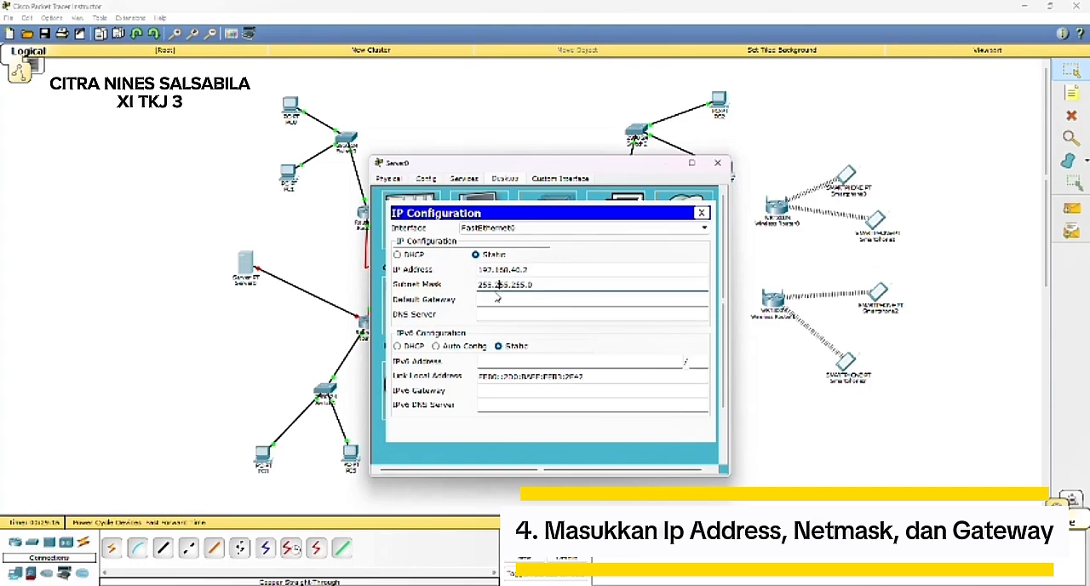
{"action": "left_click", "coordinate": [491, 299]}
{"action": "left_click_drag", "start_coordinate": [476, 269], "coordinate": [567, 267]}
{"action": "key", "text": "ctrl+c"}
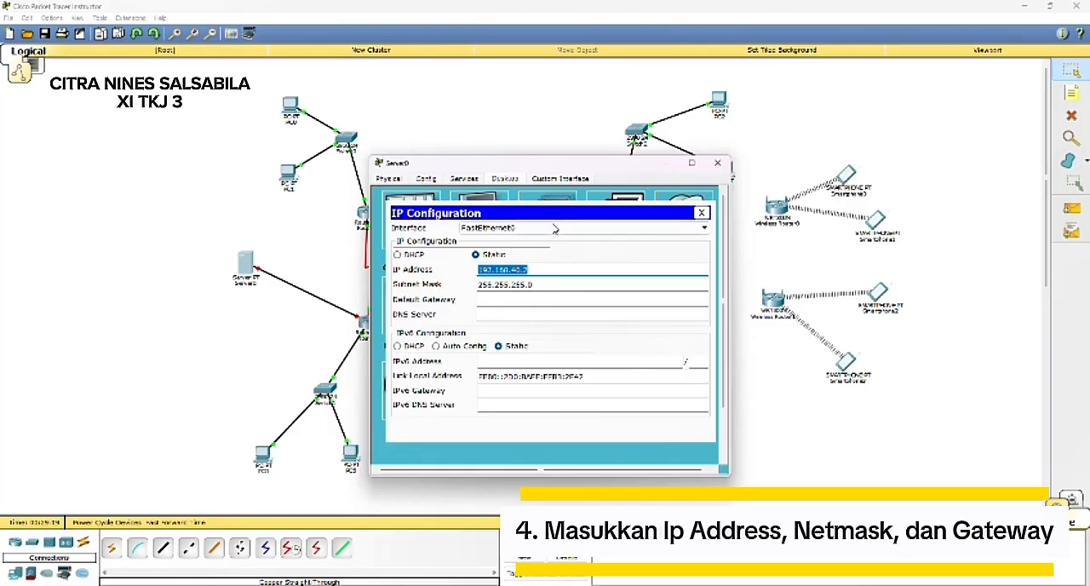
{"action": "left_click", "coordinate": [543, 299]}
{"action": "key", "text": "ctrl+v"}
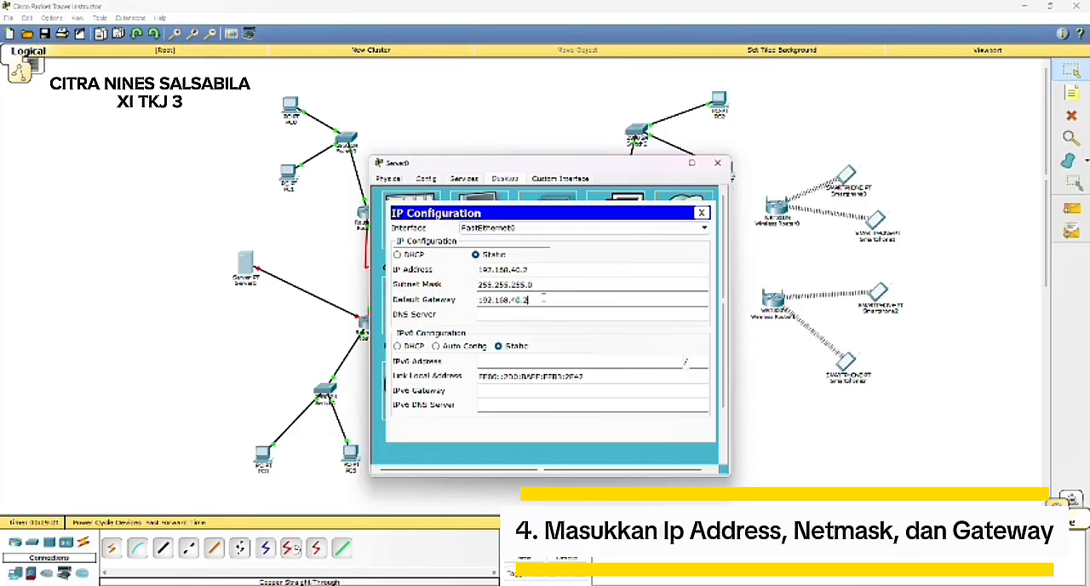
{"action": "left_click", "coordinate": [671, 166]}
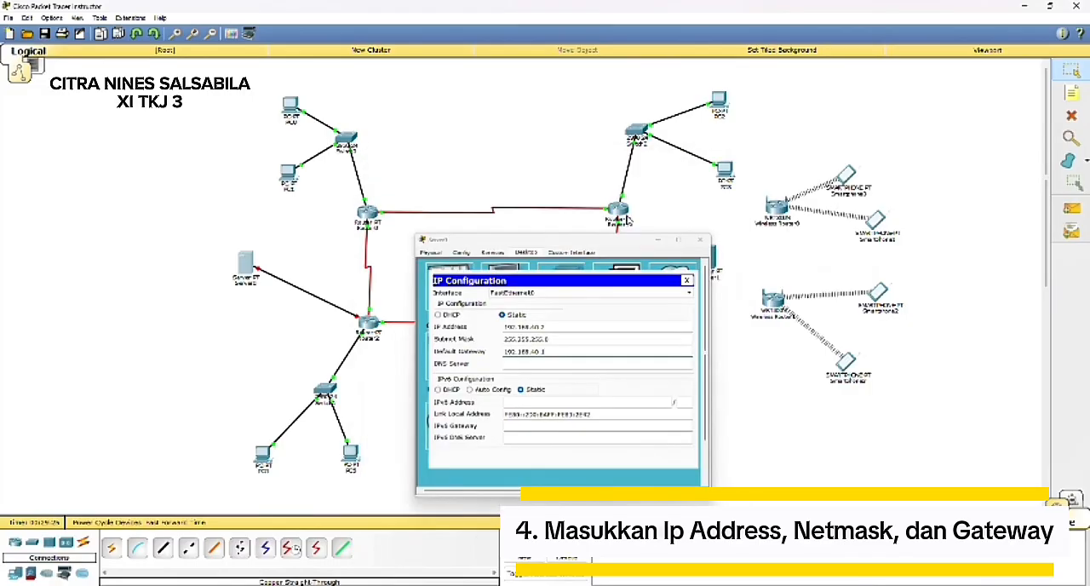
Step: Assign PC4 the static IP address 192.168.40.3, subnet mask 255.255.255.0 and default gateway 192.168.40.1
{"action": "left_click", "coordinate": [263, 456]}
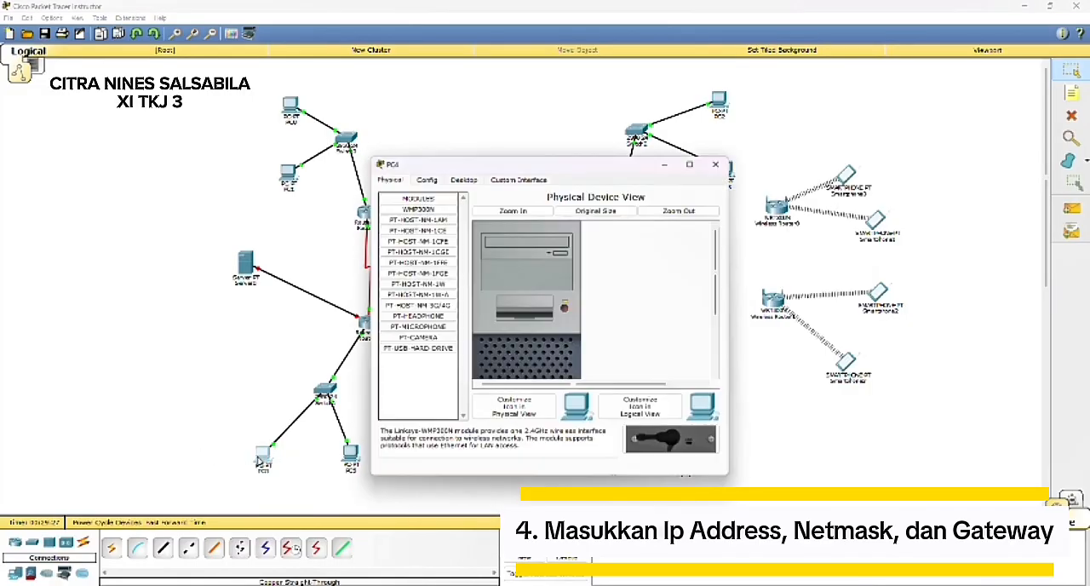
{"action": "left_click", "coordinate": [464, 179]}
{"action": "left_click", "coordinate": [405, 232]}
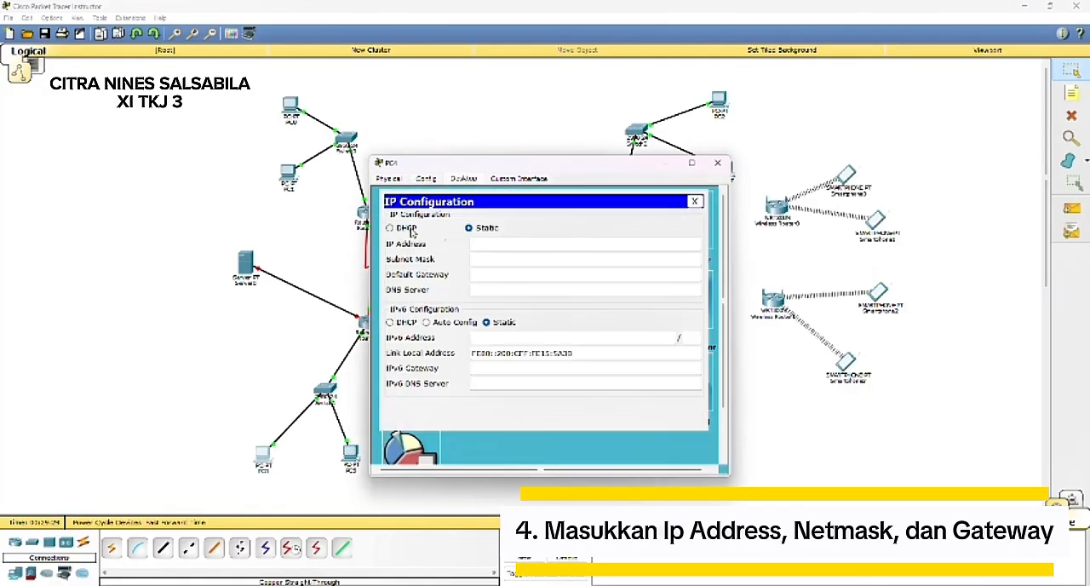
{"action": "left_click", "coordinate": [517, 247]}
{"action": "type", "text": "192.168.40.2"}
{"action": "left_click", "coordinate": [529, 259]}
{"action": "left_click", "coordinate": [526, 273]}
{"action": "type", "text": "192.168.40.2"}
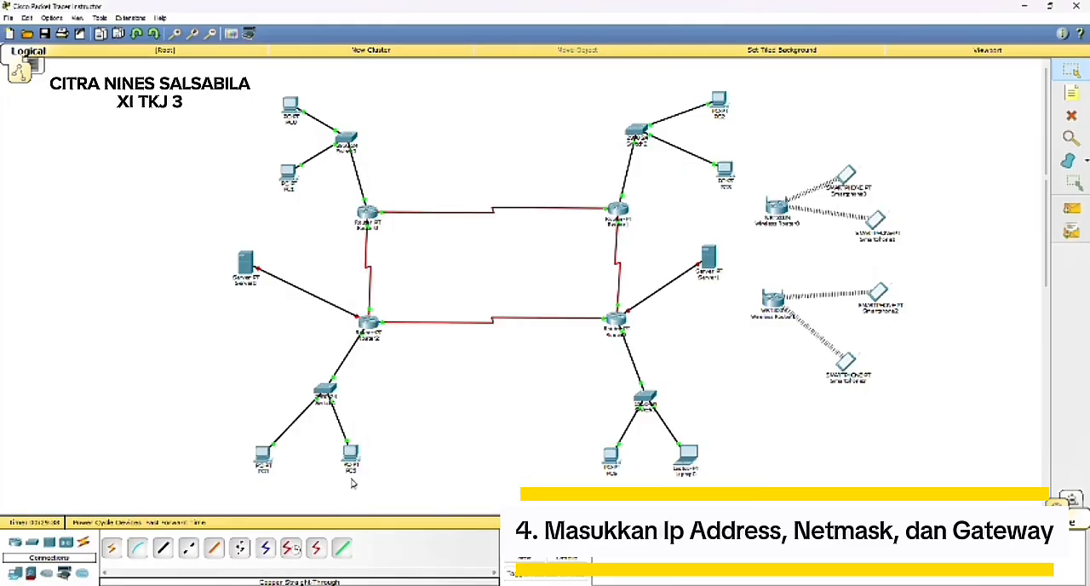
Step: Assign PC5 the static IP address 192.168.40.4 with subnet mask 255.255.255.0, and fill in its default gateway
{"action": "left_click", "coordinate": [352, 456]}
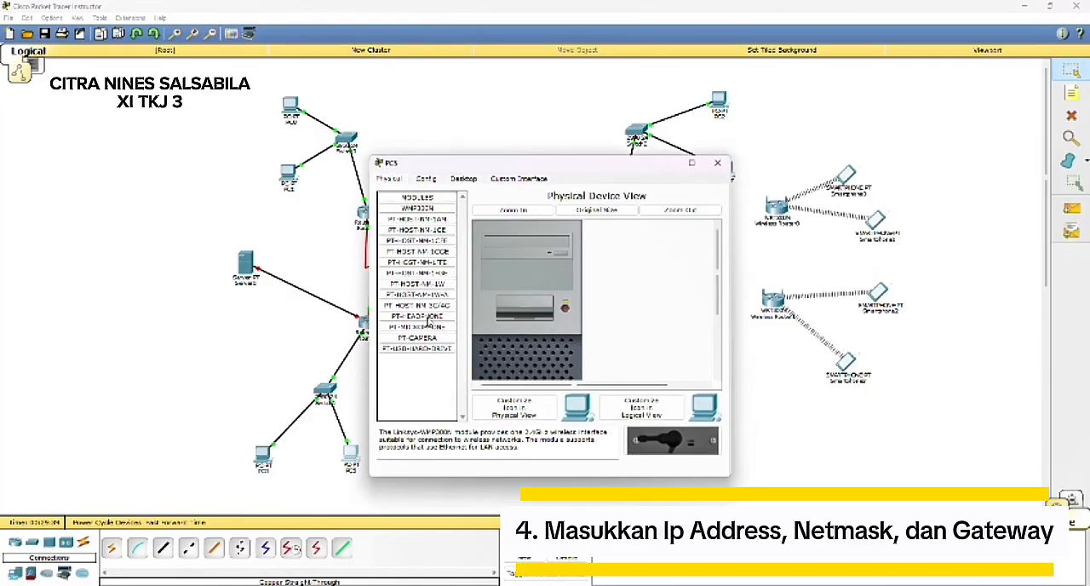
{"action": "left_click", "coordinate": [468, 179]}
{"action": "left_click", "coordinate": [413, 240]}
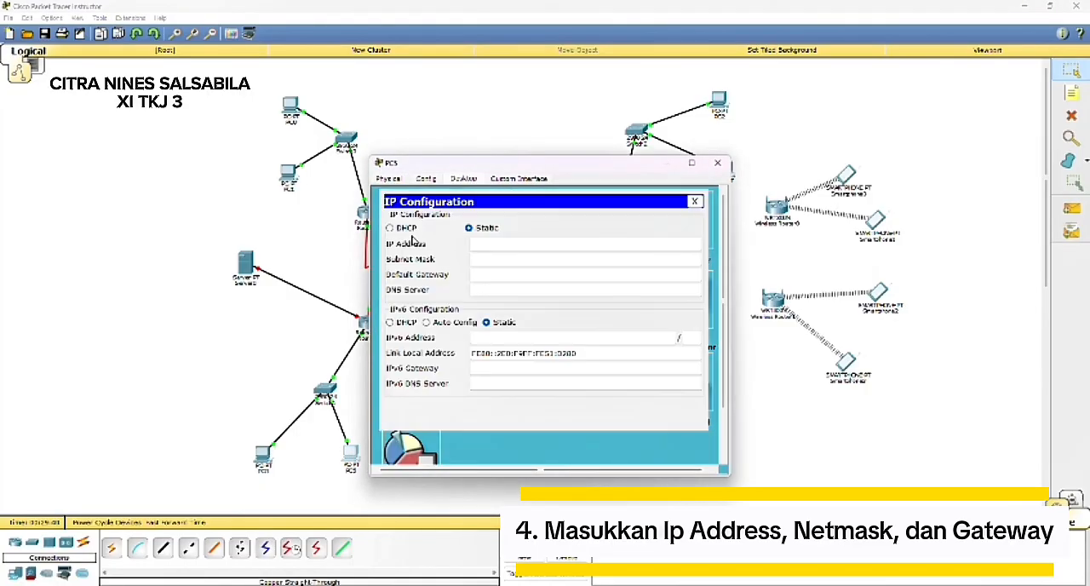
{"action": "left_click", "coordinate": [517, 245]}
{"action": "type", "text": "192.168.40.5"}
{"action": "left_click", "coordinate": [524, 261]}
{"action": "left_click", "coordinate": [520, 275]}
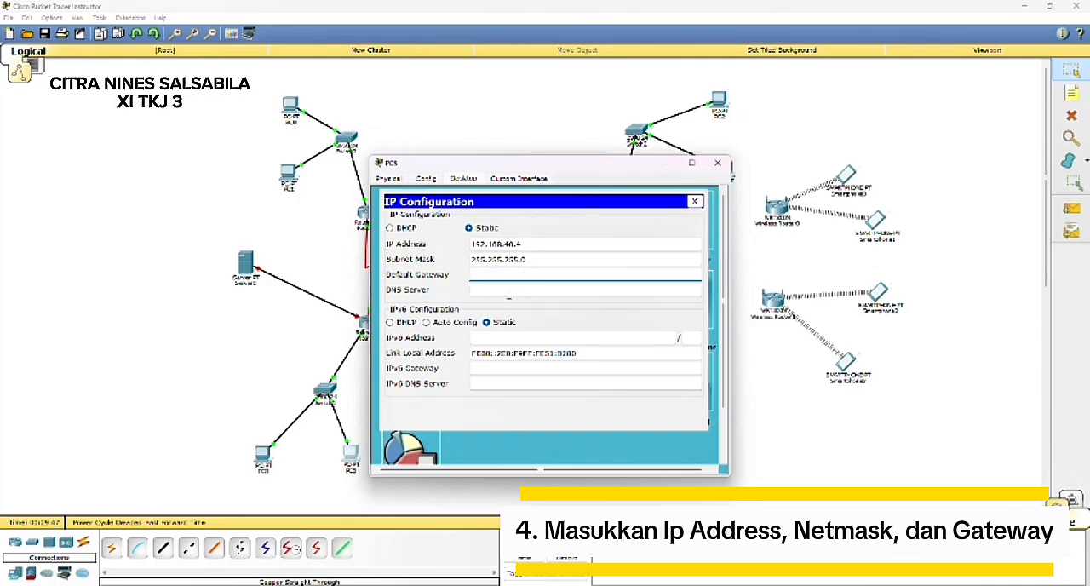
{"action": "type", "text": "192.168.40.2"}
{"action": "left_click", "coordinate": [674, 168]}
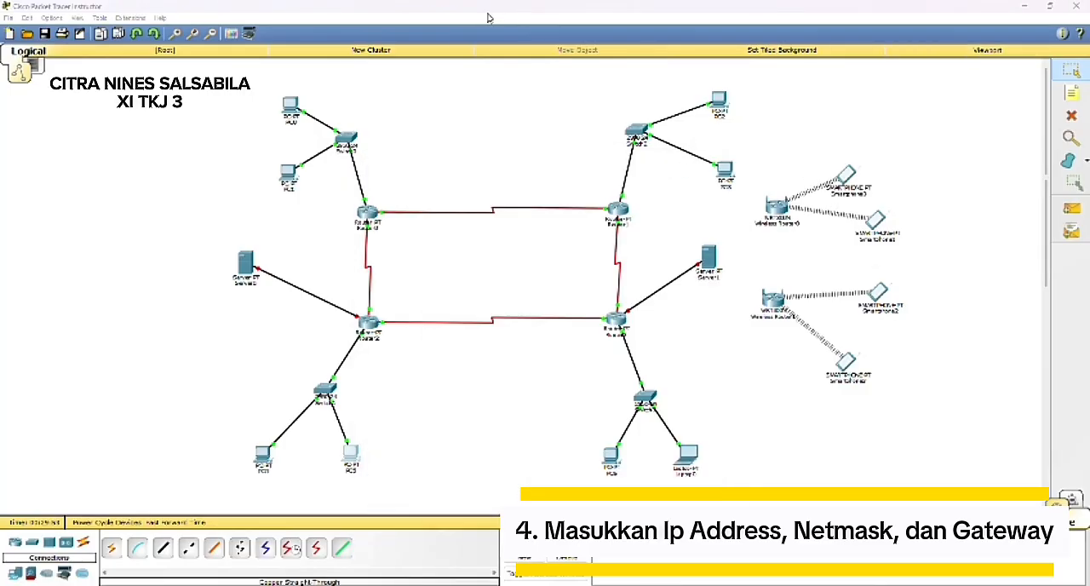
Step: Set Router0's Serial2/0 interface to IP address 10.10.10.1 with subnet mask 255.0.0.0
{"action": "left_click", "coordinate": [363, 215]}
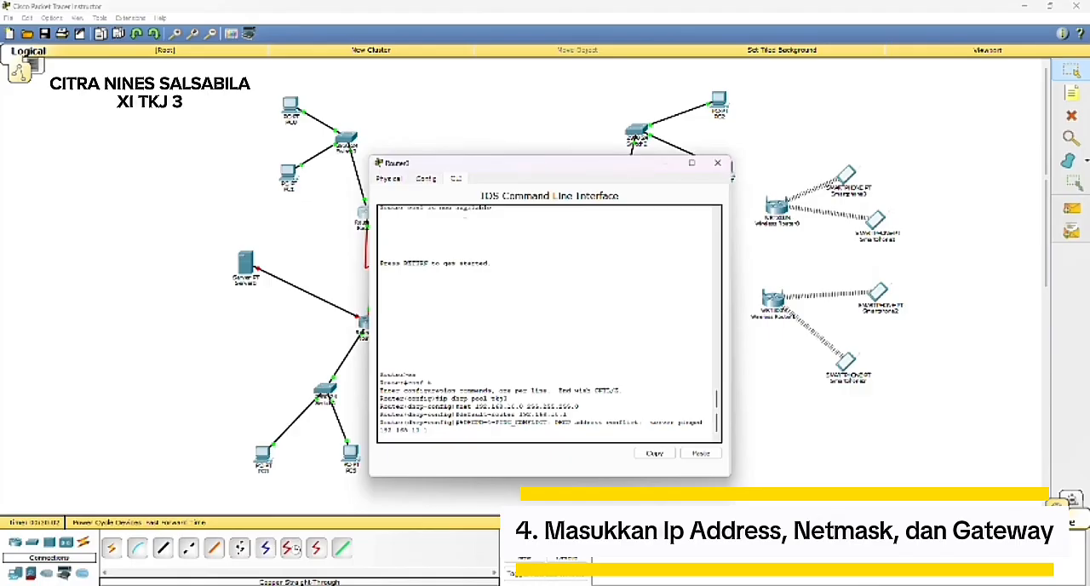
{"action": "left_click", "coordinate": [393, 180]}
{"action": "left_click", "coordinate": [425, 180]}
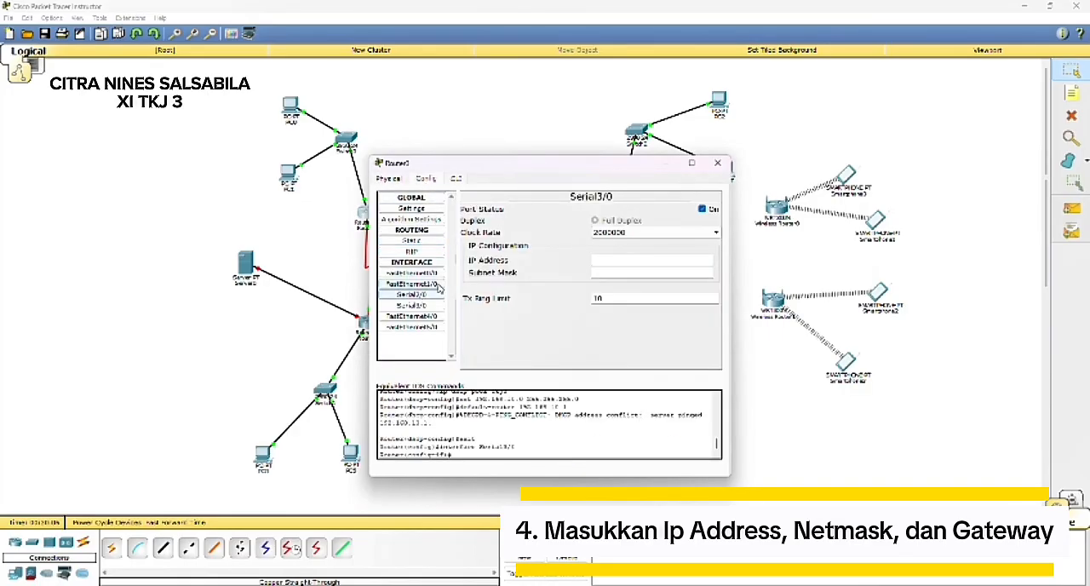
{"action": "left_click", "coordinate": [412, 272]}
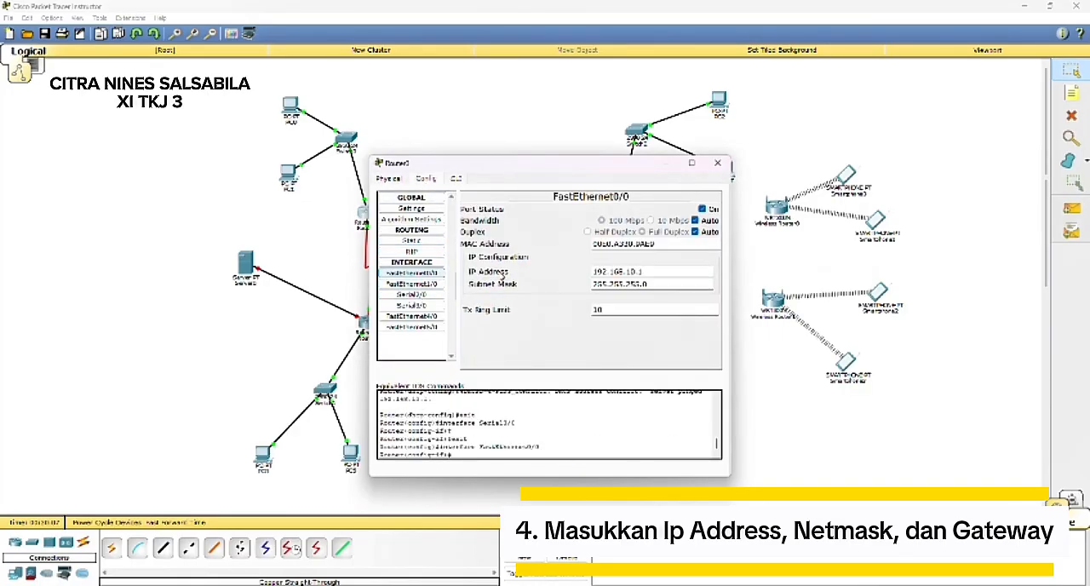
{"action": "left_click", "coordinate": [412, 295]}
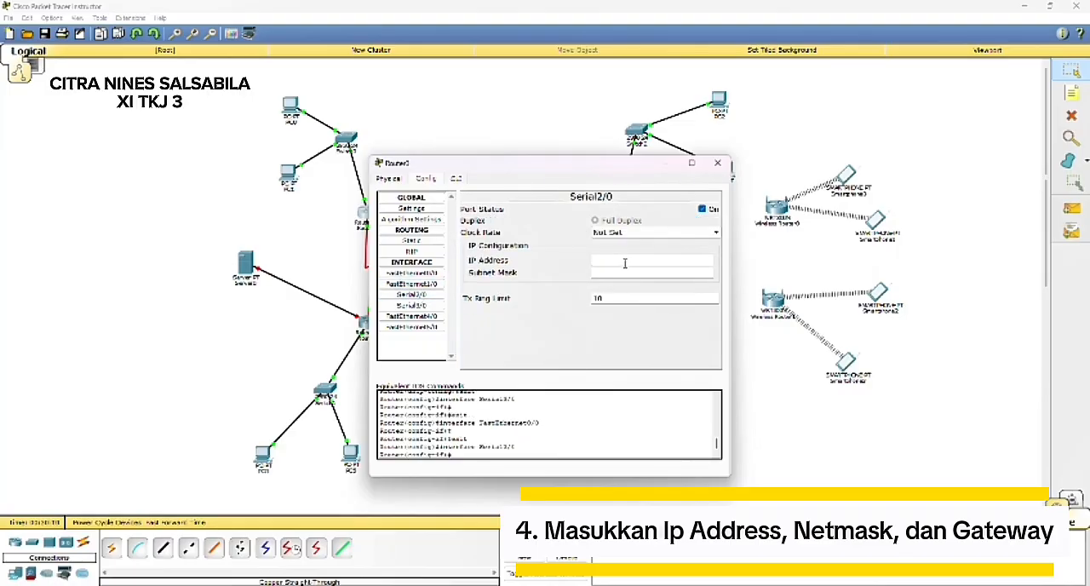
{"action": "left_click", "coordinate": [596, 260]}
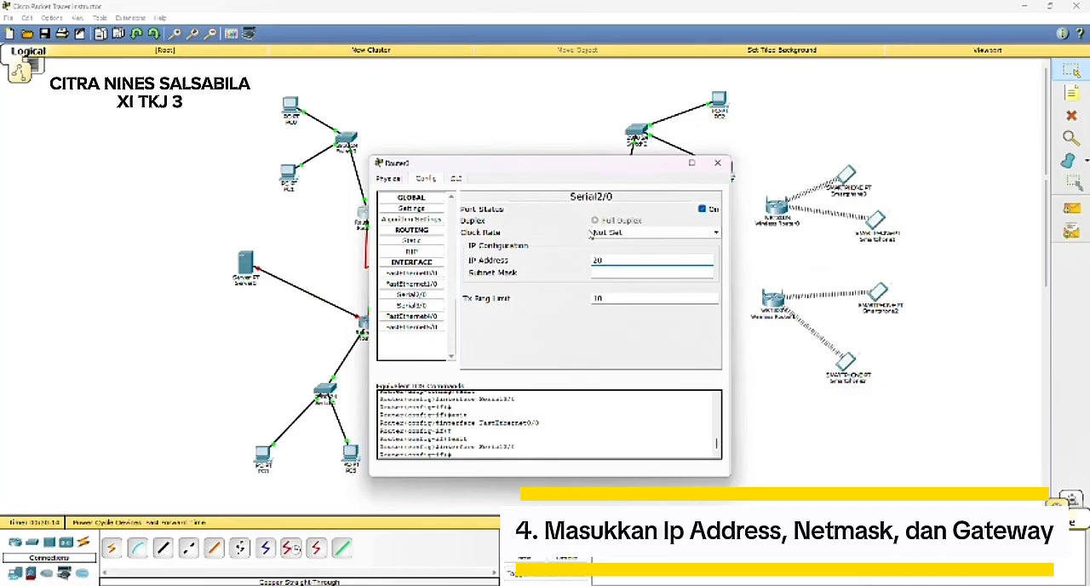
{"action": "left_click", "coordinate": [483, 19]}
{"action": "left_click", "coordinate": [596, 260]}
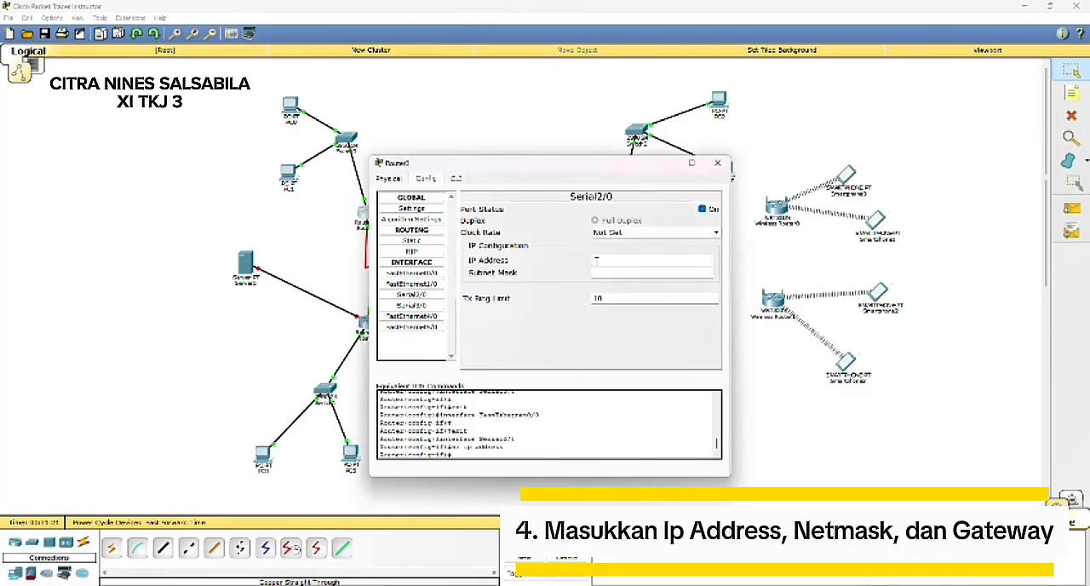
{"action": "type", "text": "200.10.10"}
{"action": "key", "text": "BackSpace"}
{"action": "key", "text": "BackSpace"}
{"action": "key", "text": "BackSpace"}
{"action": "key", "text": "Tab"}
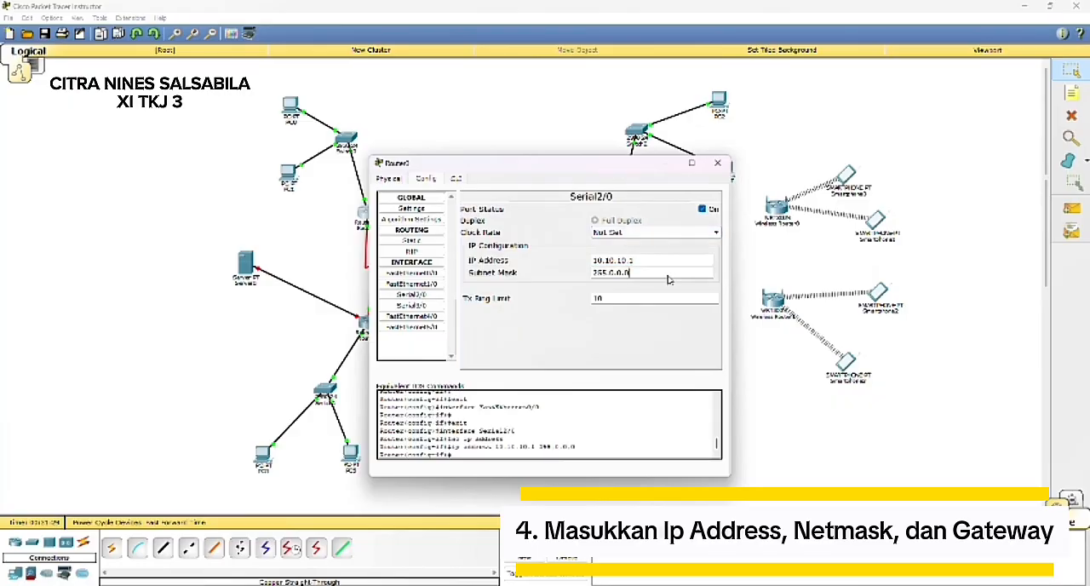
Step: Set Router0's Serial3/0 interface to IP address 40.40.40.2 with subnet mask 255.0.0.0, and close its configuration
{"action": "left_click", "coordinate": [430, 307]}
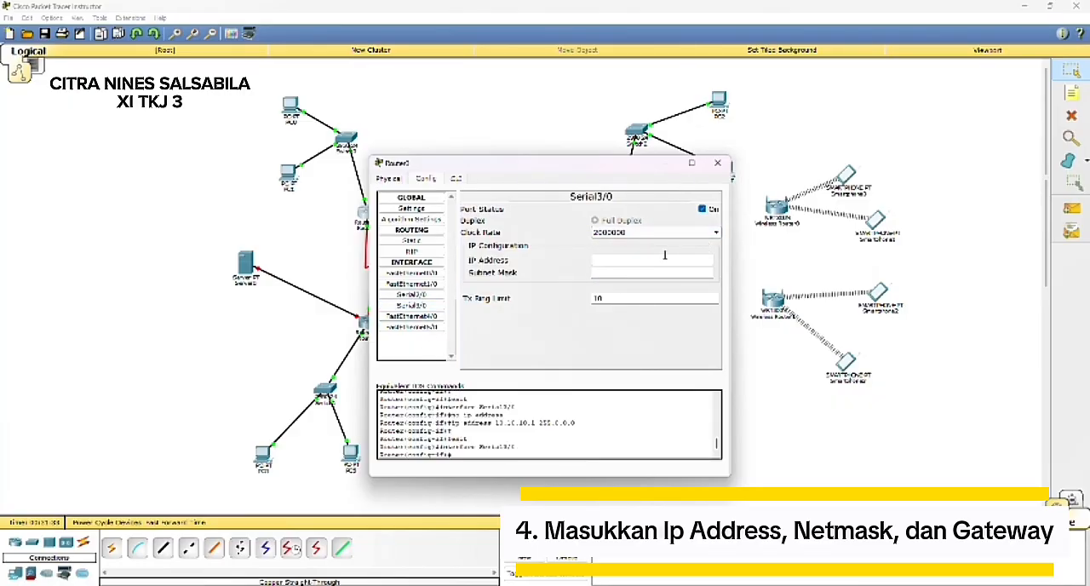
{"action": "left_click", "coordinate": [664, 255]}
{"action": "type", "text": "10.10.10.2"}
{"action": "key", "text": "Tab"}
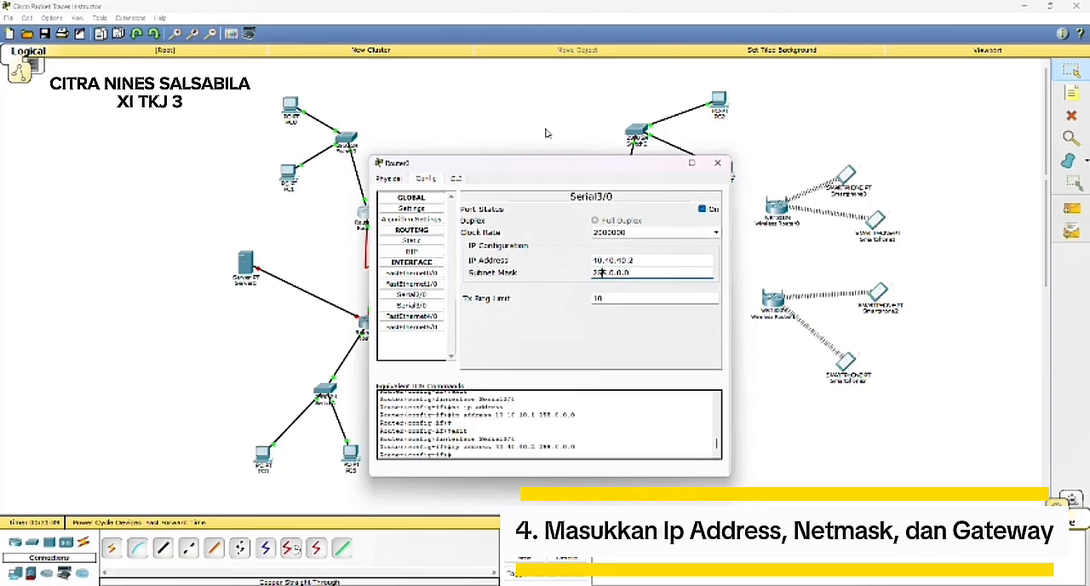
{"action": "left_click", "coordinate": [547, 121]}
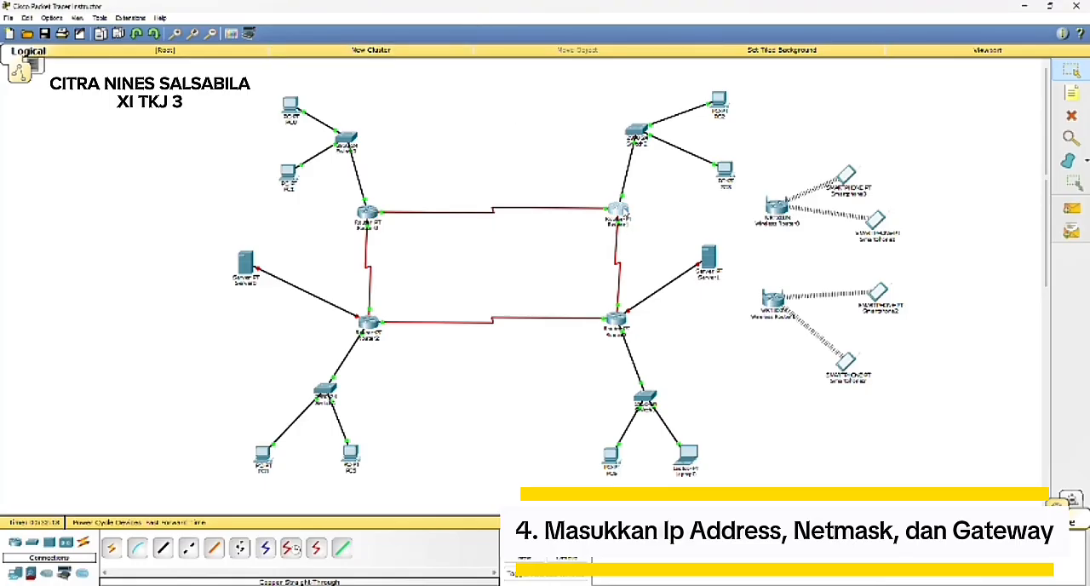
Step: Set Router1's Serial2/0 interface to IP address 10.10.10.2 with subnet mask 255.0.0.0
{"action": "left_click", "coordinate": [618, 208]}
{"action": "left_click", "coordinate": [413, 179]}
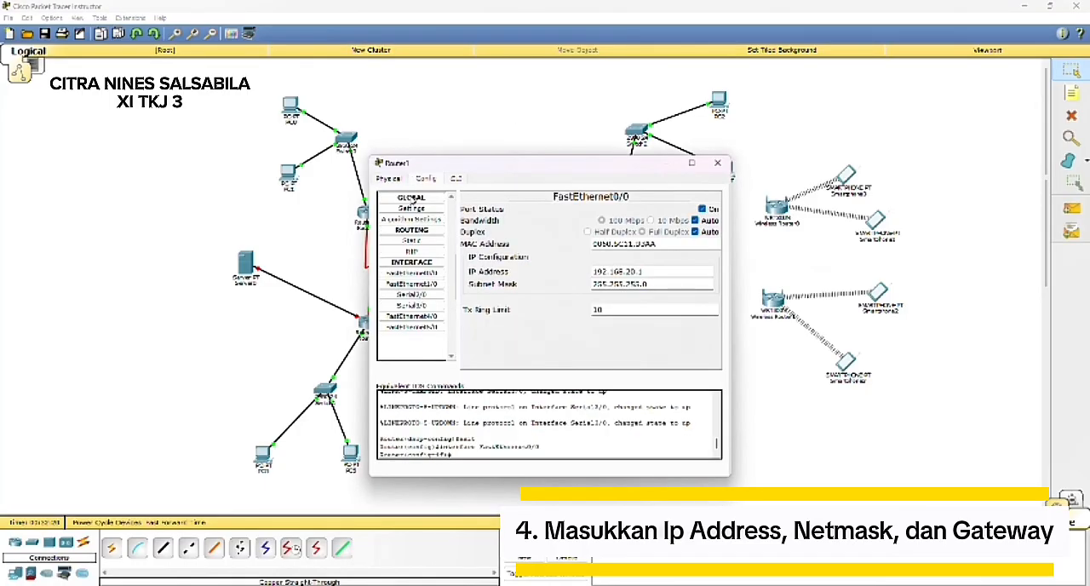
{"action": "left_click", "coordinate": [417, 284]}
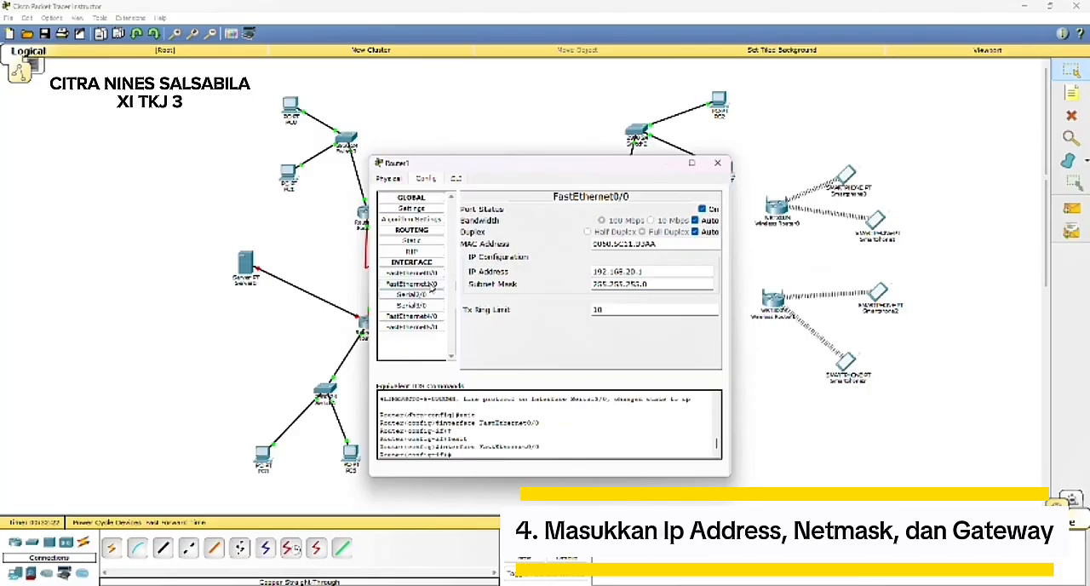
{"action": "left_click", "coordinate": [411, 293]}
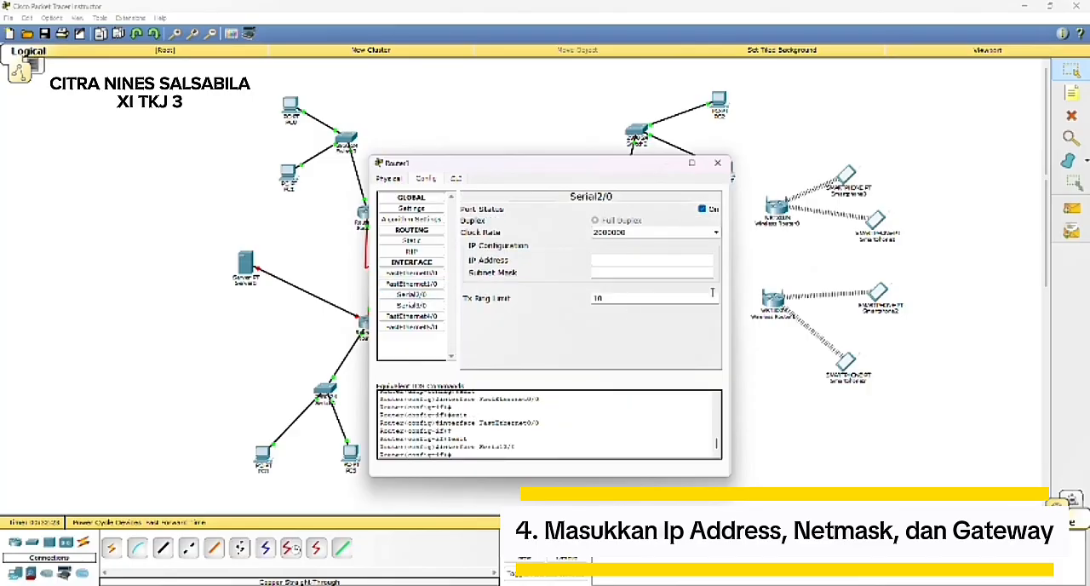
{"action": "left_click", "coordinate": [593, 259]}
{"action": "type", "text": "10.10"}
{"action": "key", "text": "BackSpace"}
{"action": "type", "text": ".10.2"}
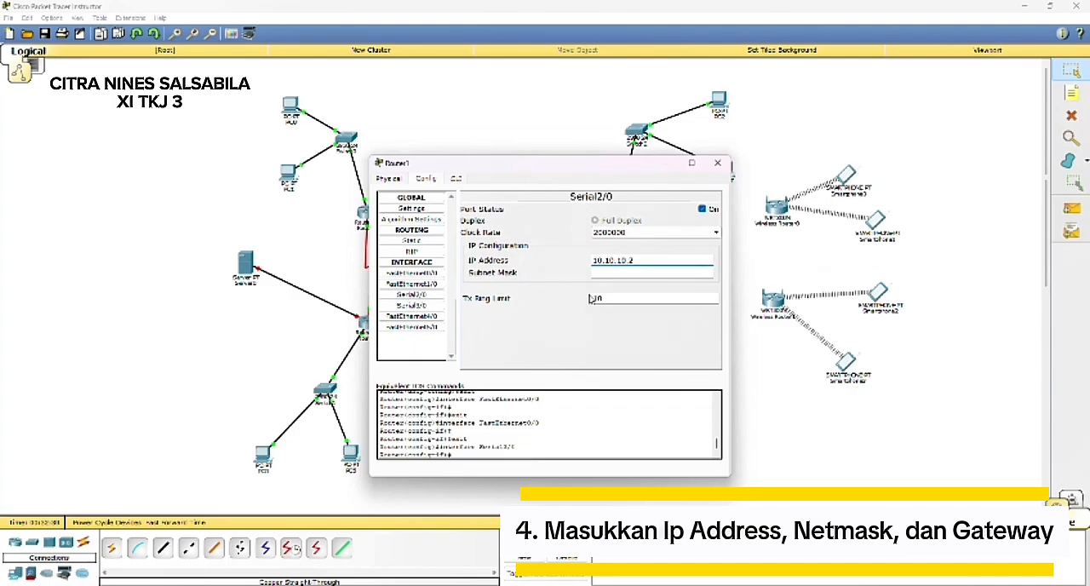
{"action": "key", "text": "Tab"}
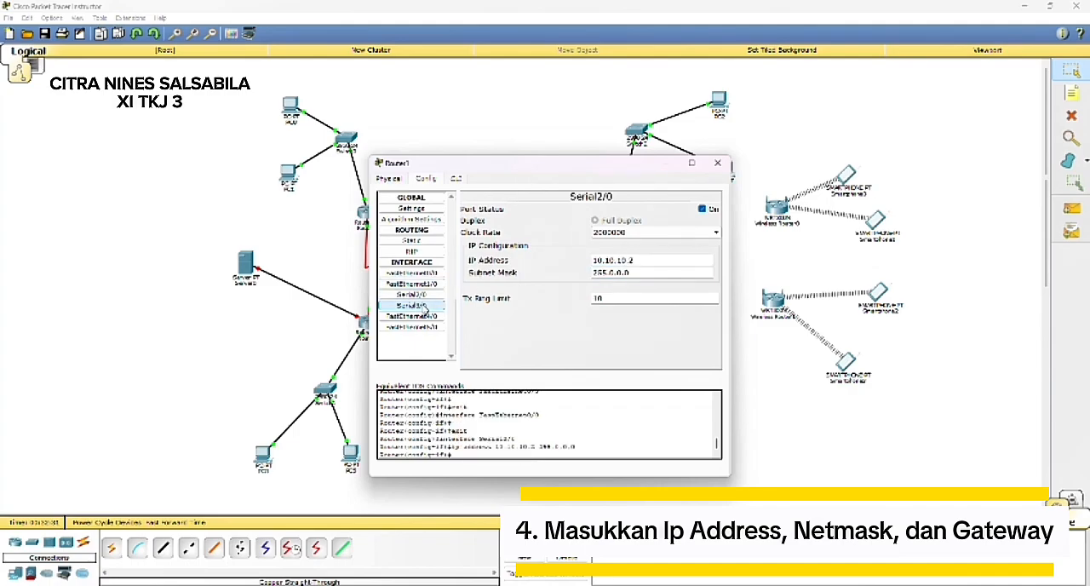
Step: Set Router1's Serial3/0 interface to IP address 20.20.20.1 with subnet mask 255.0.0.0, and close its configuration
{"action": "left_click", "coordinate": [411, 305]}
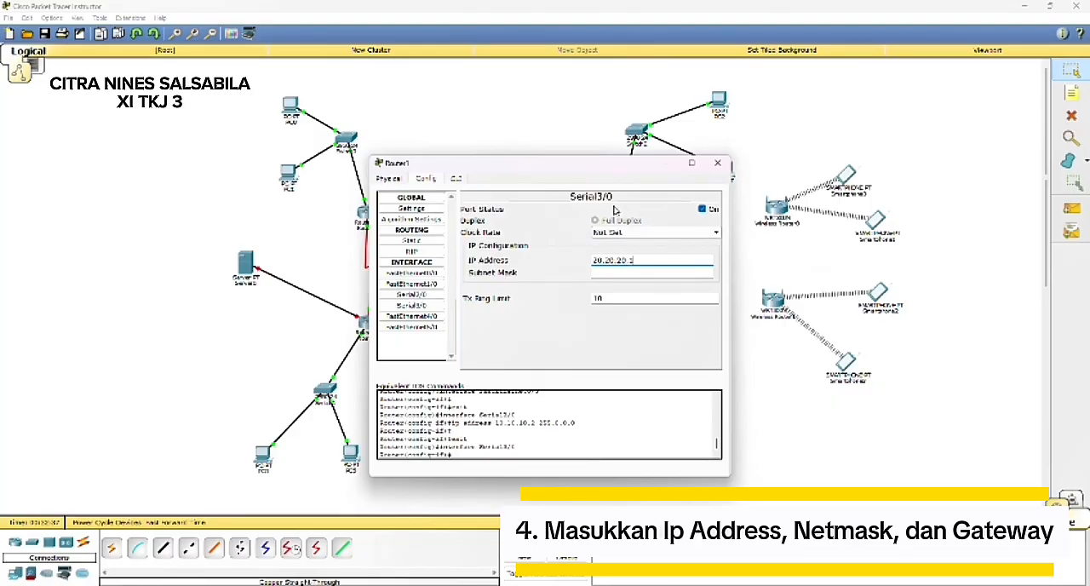
{"action": "key", "text": "Tab"}
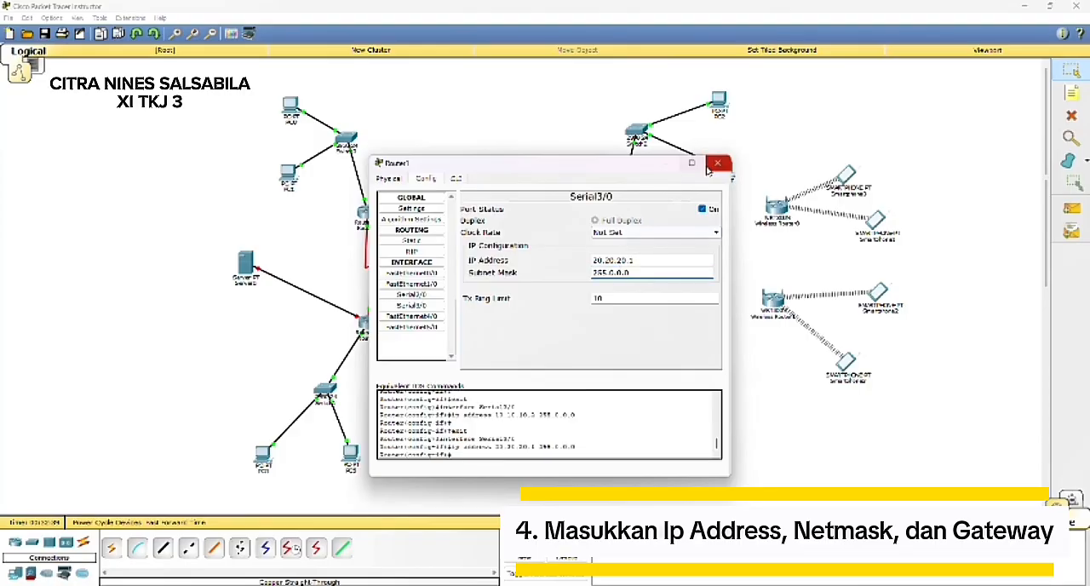
{"action": "left_click", "coordinate": [715, 164]}
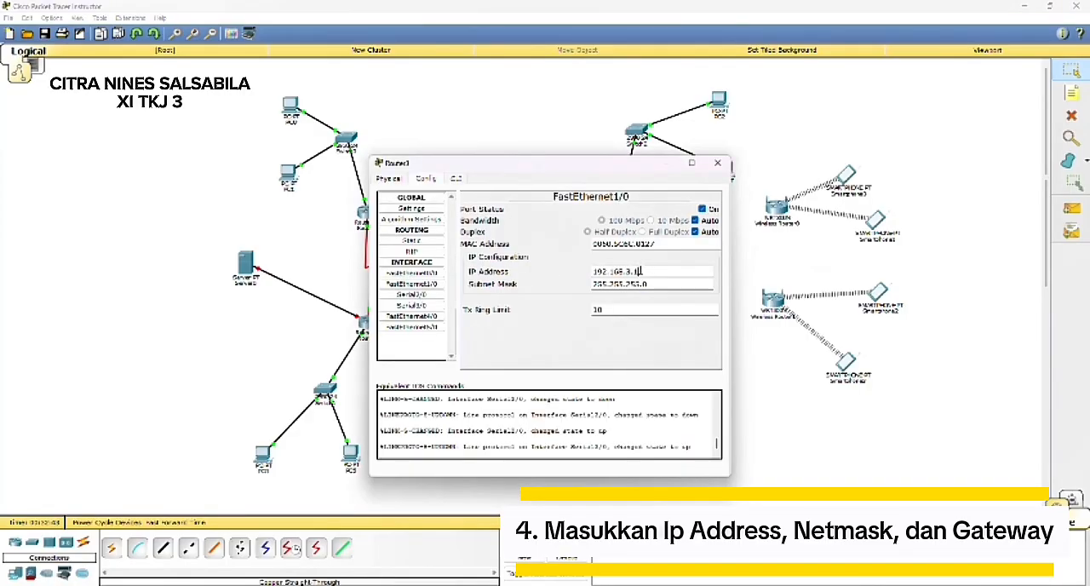
Step: On Router3, change the third octet of the FastEthernet1/0 IP address to 30 and set Serial2/0 to 20.20.20.2
{"action": "left_click", "coordinate": [640, 271]}
{"action": "type", "text": "30"}
{"action": "left_click", "coordinate": [412, 294]}
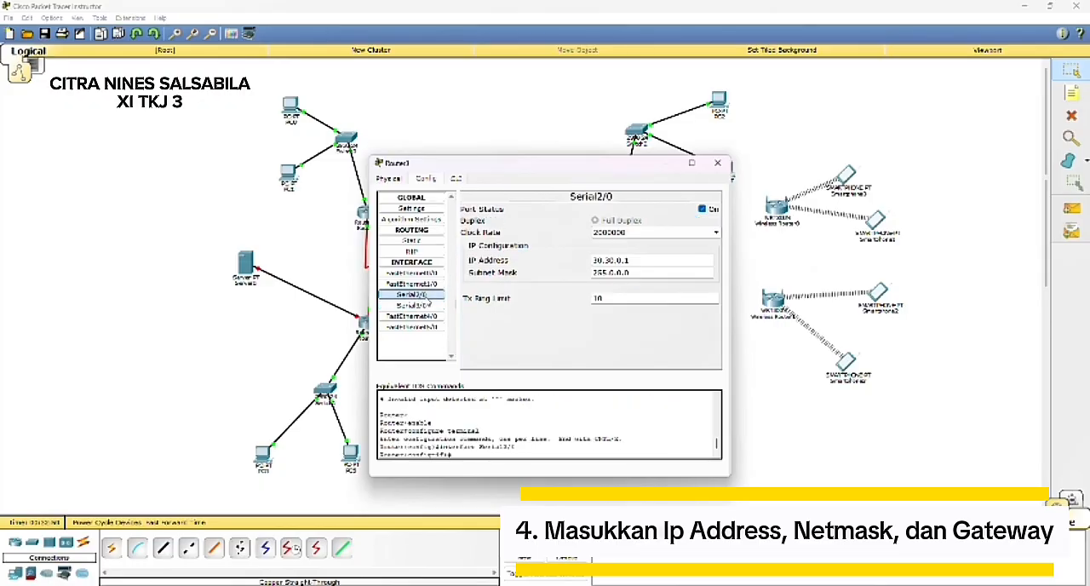
{"action": "left_click", "coordinate": [658, 259]}
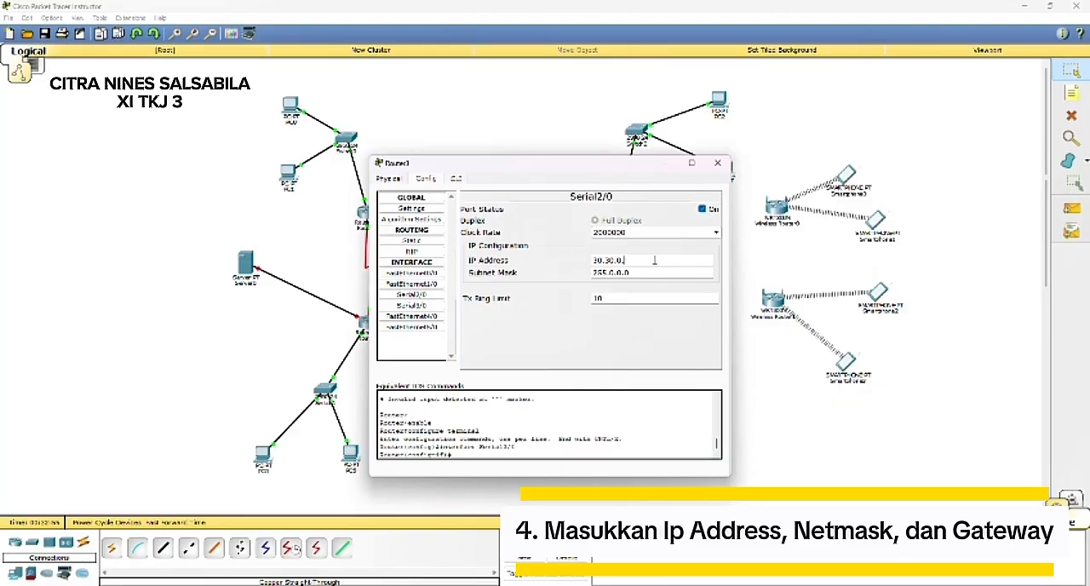
{"action": "key", "text": "BackSpace"}
{"action": "key", "text": "BackSpace"}
{"action": "key", "text": "BackSpace"}
{"action": "key", "text": "BackSpace"}
{"action": "key", "text": "BackSpace"}
{"action": "key", "text": "BackSpace"}
{"action": "key", "text": "BackSpace"}
{"action": "left_click", "coordinate": [650, 274]}
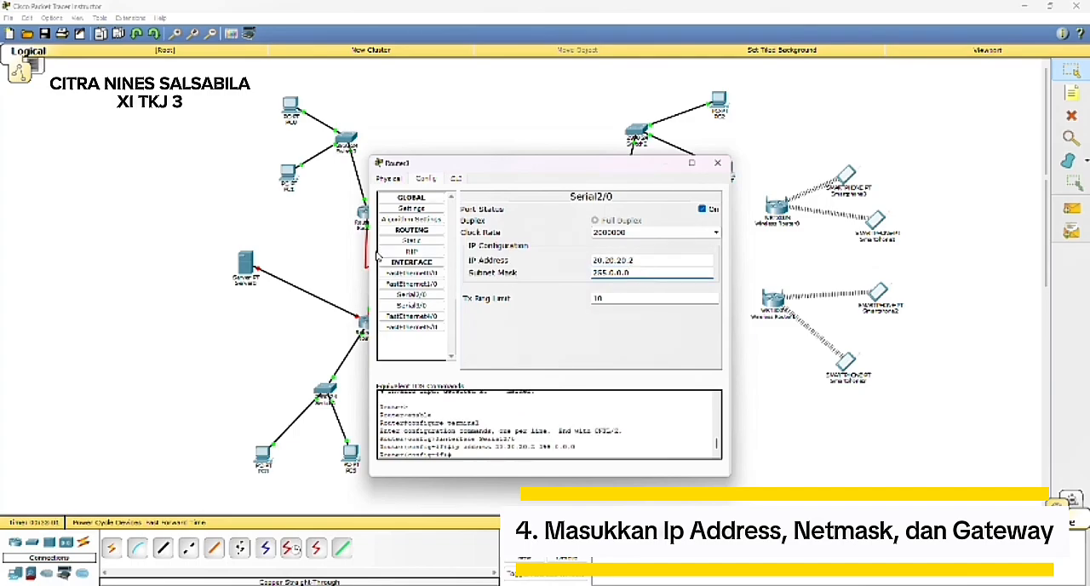
Step: Set Router3's Serial3/0 IP address to 30.30.30.1, keeping mask 255.0.0.0, and close its configuration
{"action": "left_click", "coordinate": [412, 316]}
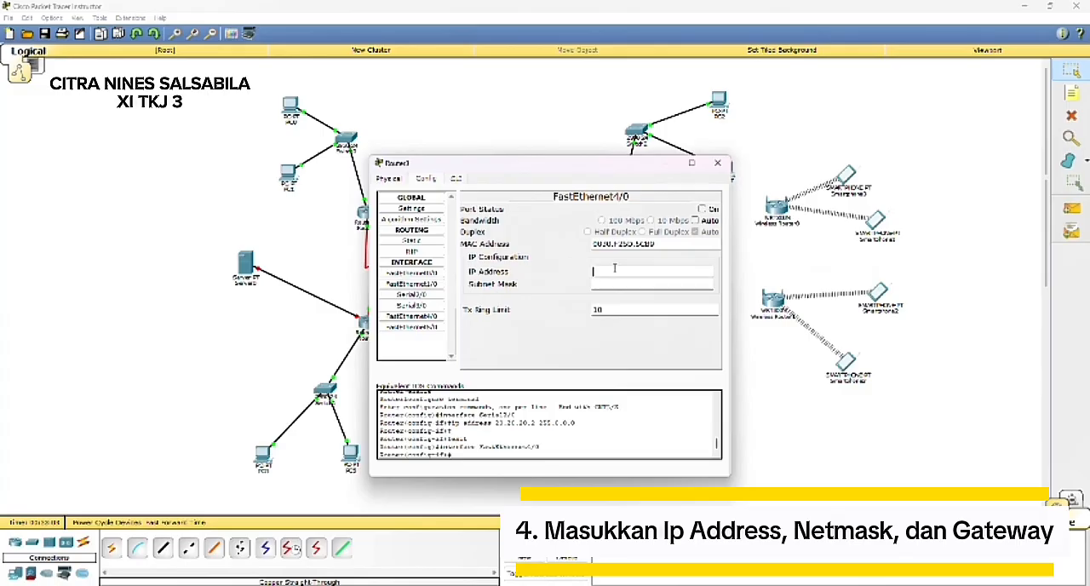
{"action": "left_click", "coordinate": [425, 295]}
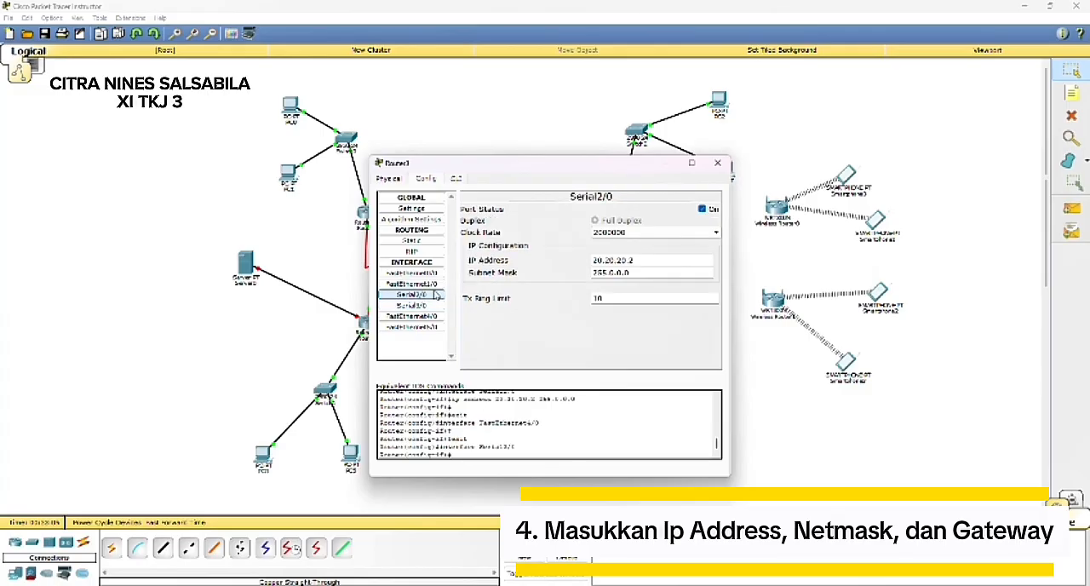
{"action": "left_click", "coordinate": [440, 305]}
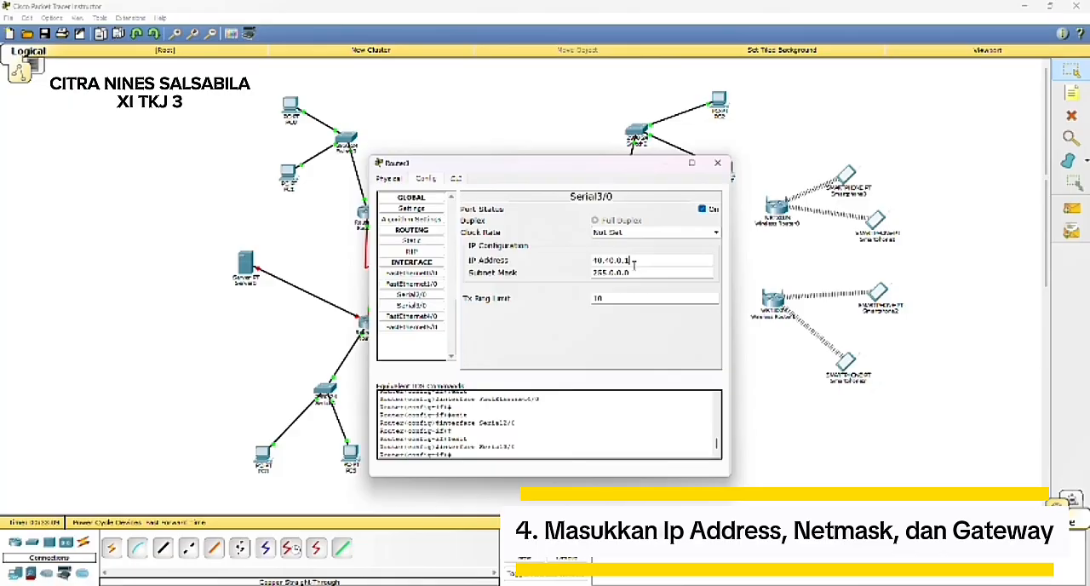
{"action": "key", "text": "BackSpace"}
{"action": "key", "text": "BackSpace"}
{"action": "key", "text": "BackSpace"}
{"action": "key", "text": "BackSpace"}
{"action": "key", "text": "BackSpace"}
{"action": "key", "text": "BackSpace"}
{"action": "key", "text": "BackSpace"}
{"action": "key", "text": "BackSpace"}
{"action": "key", "text": "BackSpace"}
{"action": "type", "text": "30.30.30"}
{"action": "left_click", "coordinate": [637, 271]}
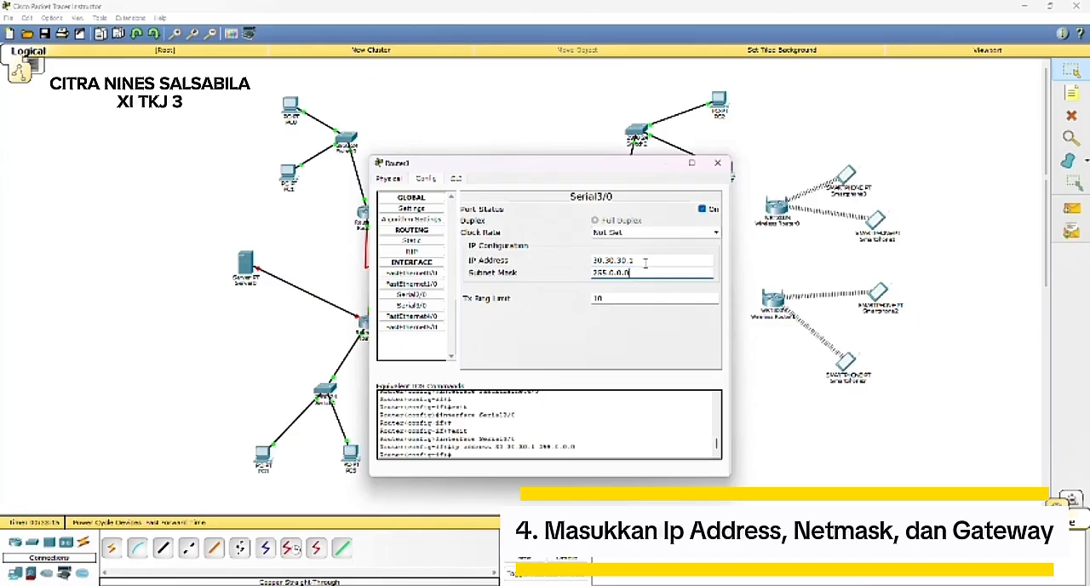
{"action": "left_click", "coordinate": [720, 162]}
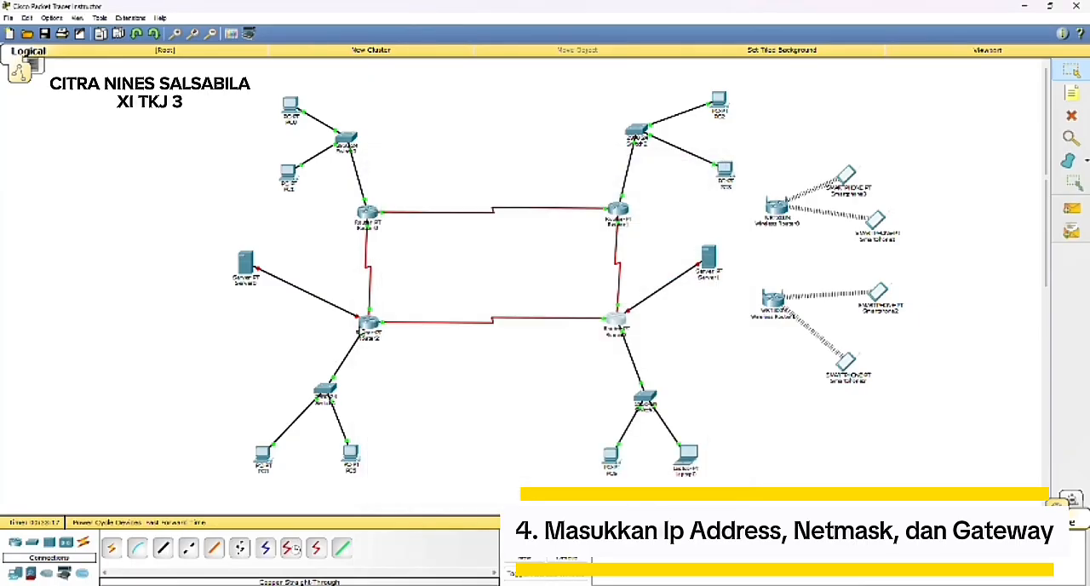
Step: Set Router2's FastEthernet1/0 IP address to 192.168.40.1
{"action": "left_click", "coordinate": [365, 324]}
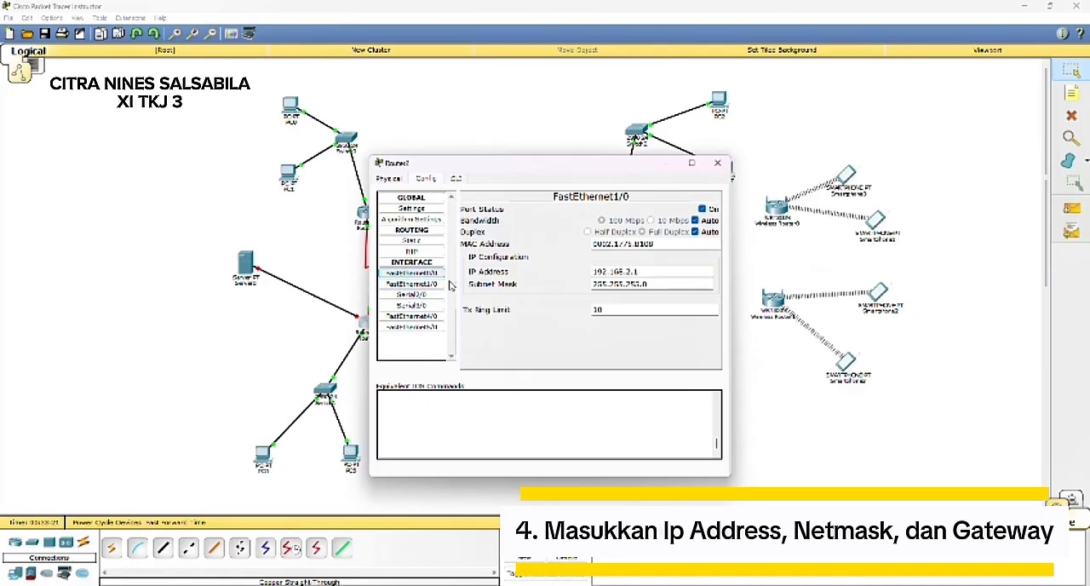
{"action": "key", "text": "BackSpace"}
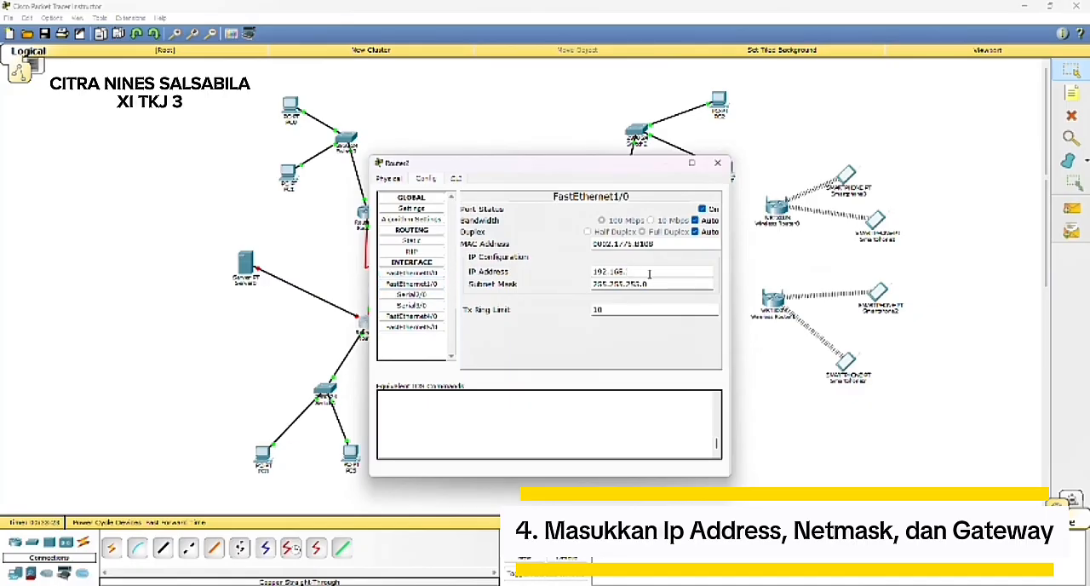
{"action": "type", "text": "40.1"}
{"action": "key", "text": "Tab"}
Step: Set Router2's Serial2/0 IP address to 30.30.30.2
{"action": "left_click", "coordinate": [411, 293]}
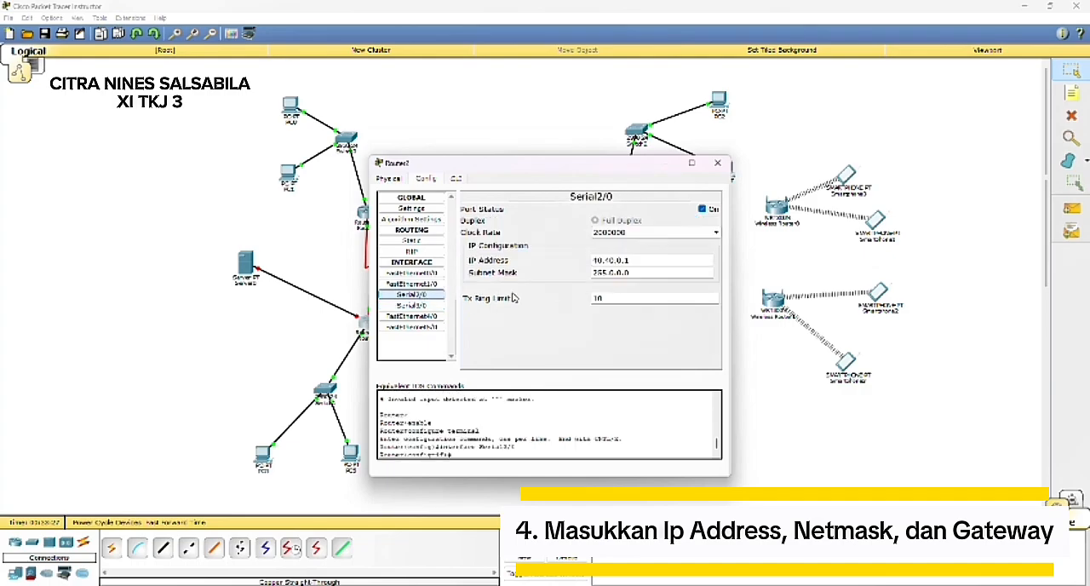
{"action": "left_click", "coordinate": [643, 259]}
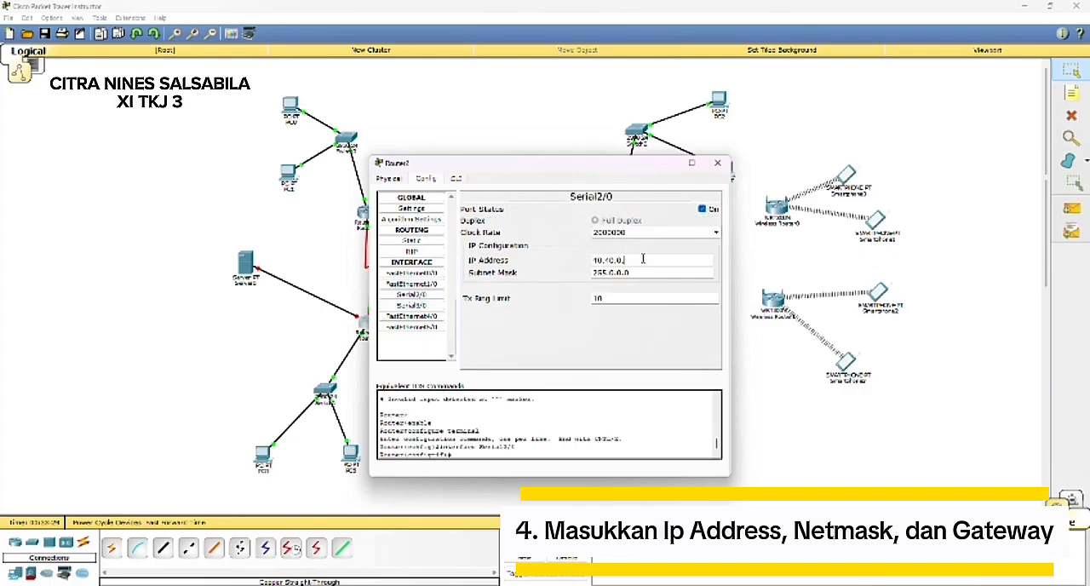
{"action": "key", "text": "BackSpace"}
{"action": "key", "text": "BackSpace"}
{"action": "key", "text": "BackSpace"}
{"action": "key", "text": "BackSpace"}
{"action": "key", "text": "BackSpace"}
{"action": "key", "text": "BackSpace"}
{"action": "key", "text": "BackSpace"}
{"action": "key", "text": "BackSpace"}
{"action": "key", "text": "BackSpace"}
{"action": "type", "text": "30.30.30"}
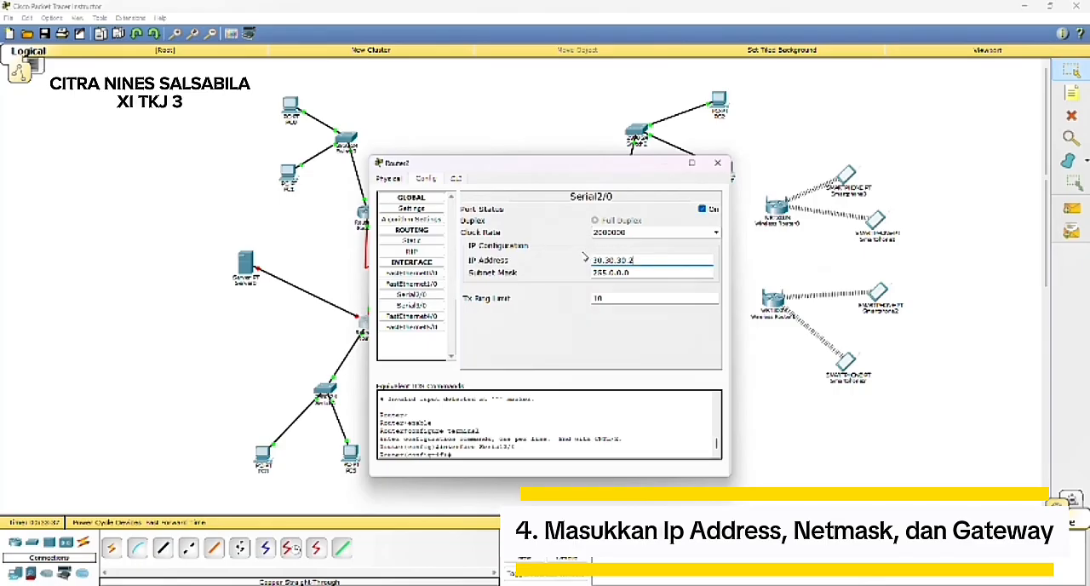
Step: Set Router2's Serial3/0 IP address to 40.40.40.1 and put its configuration window away
{"action": "left_click", "coordinate": [416, 304]}
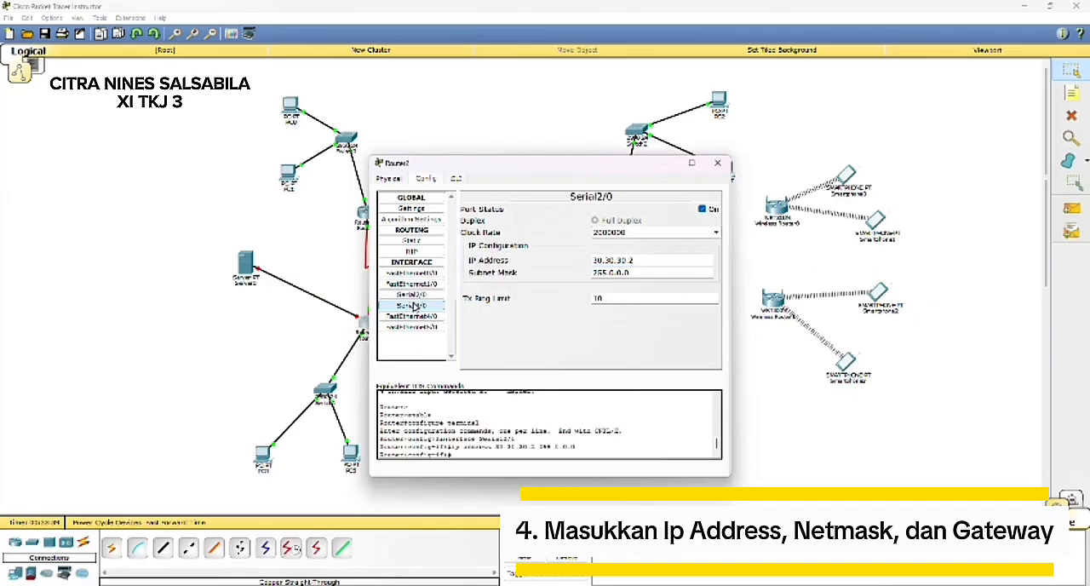
{"action": "left_click", "coordinate": [651, 262]}
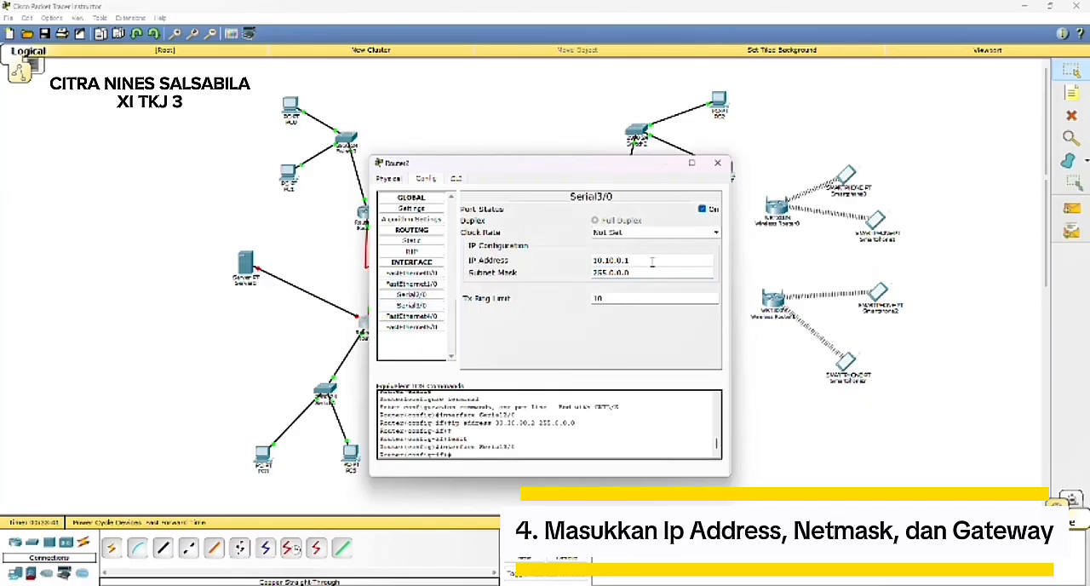
{"action": "key", "text": "BackSpace"}
{"action": "key", "text": "BackSpace"}
{"action": "key", "text": "BackSpace"}
{"action": "key", "text": "BackSpace"}
{"action": "key", "text": "BackSpace"}
{"action": "key", "text": "BackSpace"}
{"action": "key", "text": "BackSpace"}
{"action": "key", "text": "BackSpace"}
{"action": "key", "text": "BackSpace"}
{"action": "type", "text": "10.40.40."}
{"action": "left_click", "coordinate": [683, 274]}
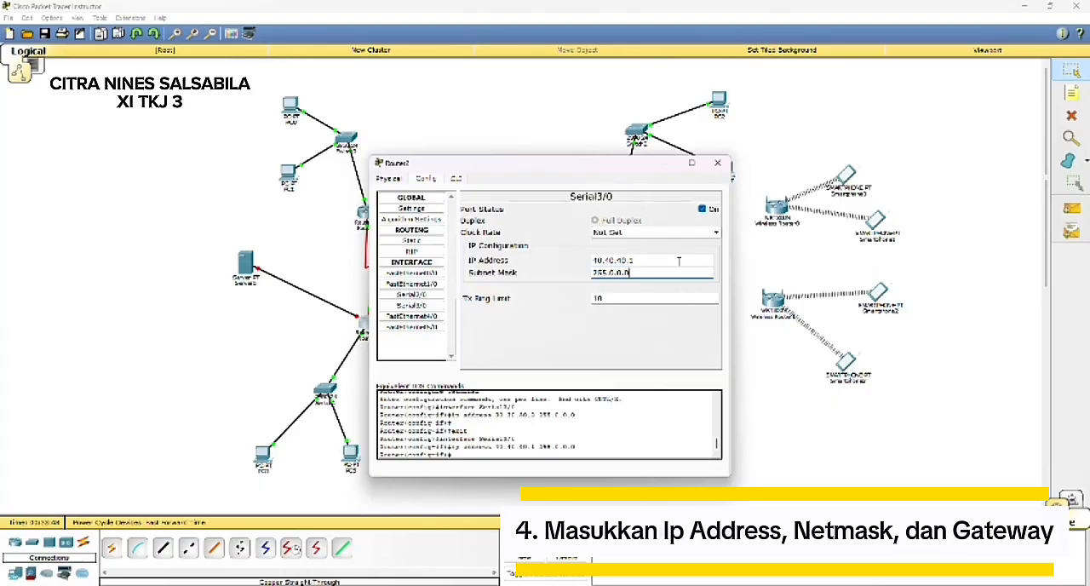
{"action": "left_click", "coordinate": [667, 162]}
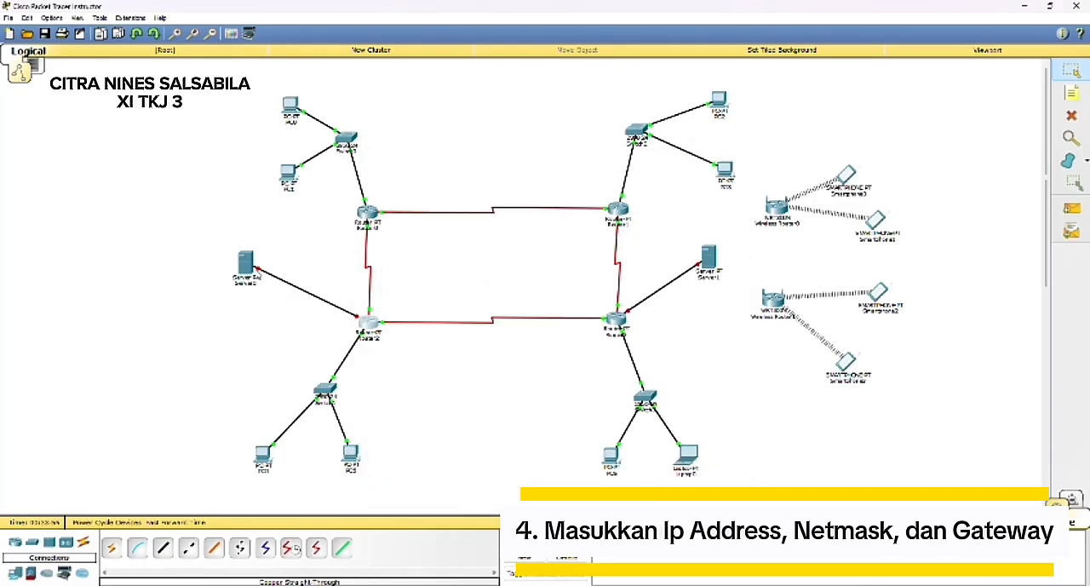
Step: Check Server0's static IP configuration and close its window
{"action": "left_click", "coordinate": [253, 262]}
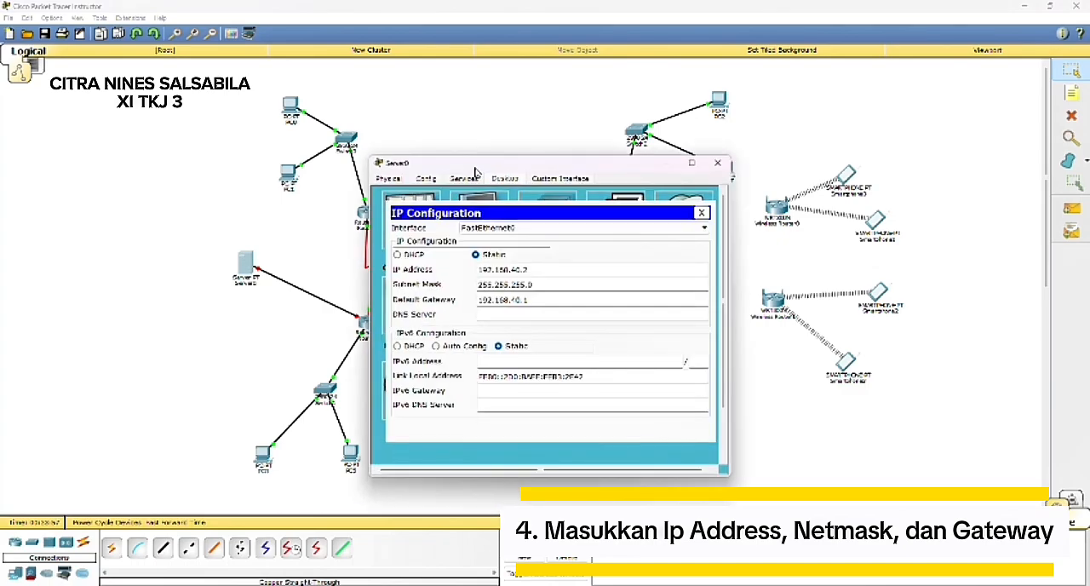
{"action": "left_click", "coordinate": [481, 106]}
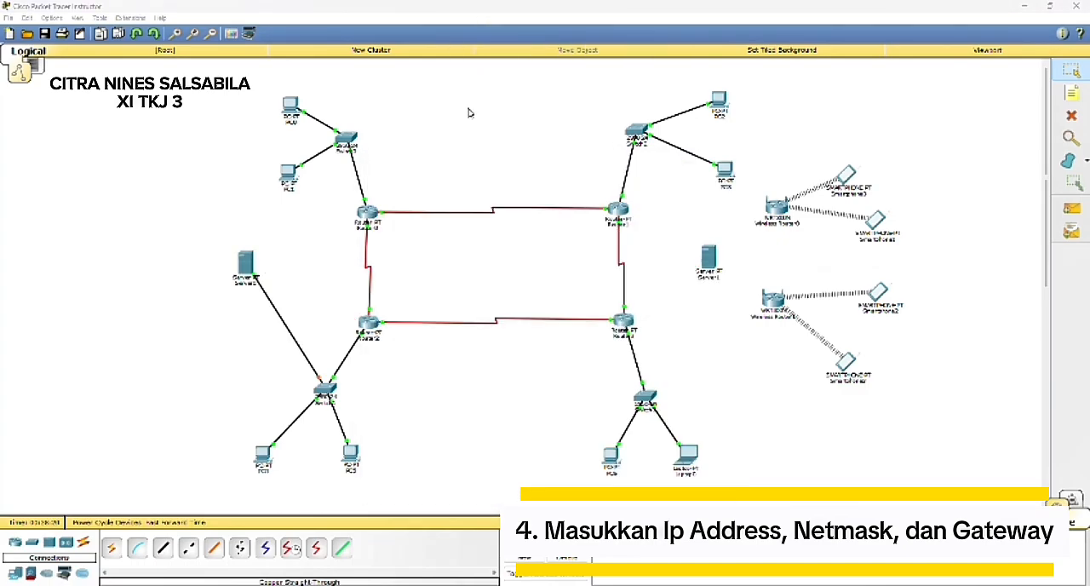
Step: Connect Server1 to port FastEthernet0/4 of the switch below Router3 with a copper straight-through cable
{"action": "left_click", "coordinate": [161, 548]}
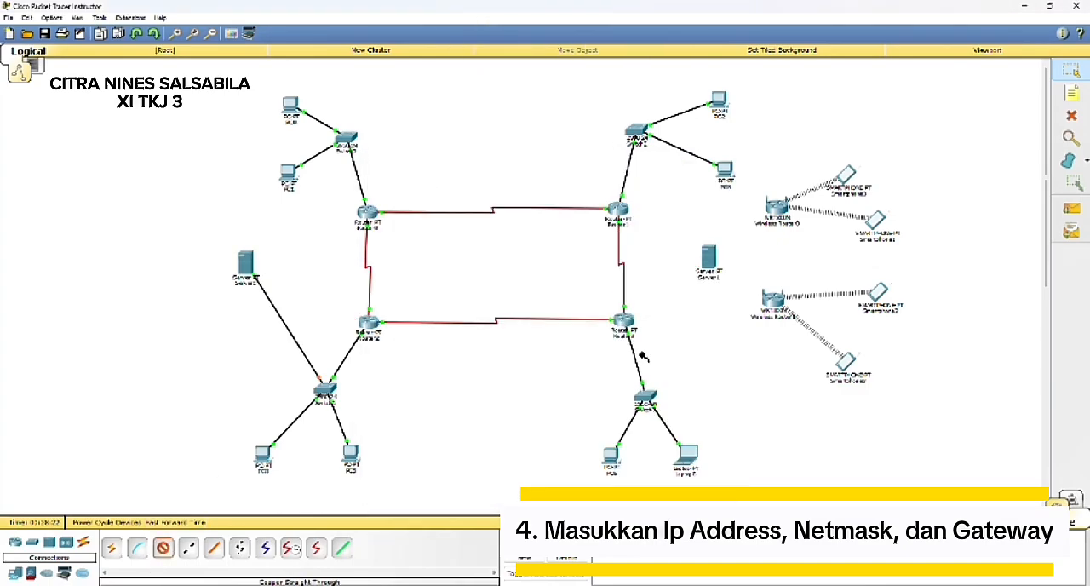
{"action": "left_click", "coordinate": [709, 262]}
{"action": "left_click", "coordinate": [720, 266]}
{"action": "left_click", "coordinate": [645, 400]}
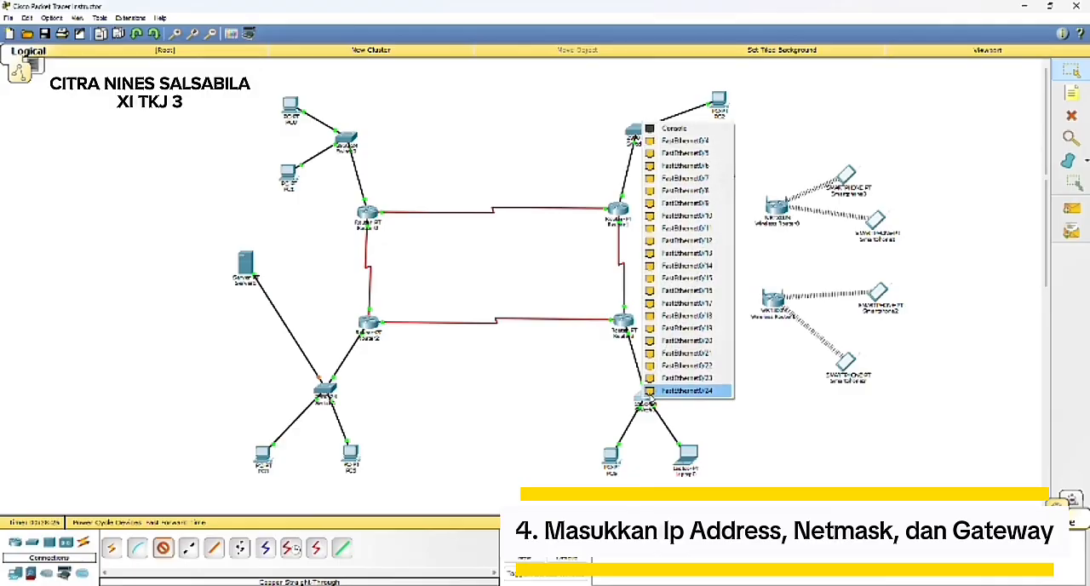
{"action": "left_click", "coordinate": [700, 141]}
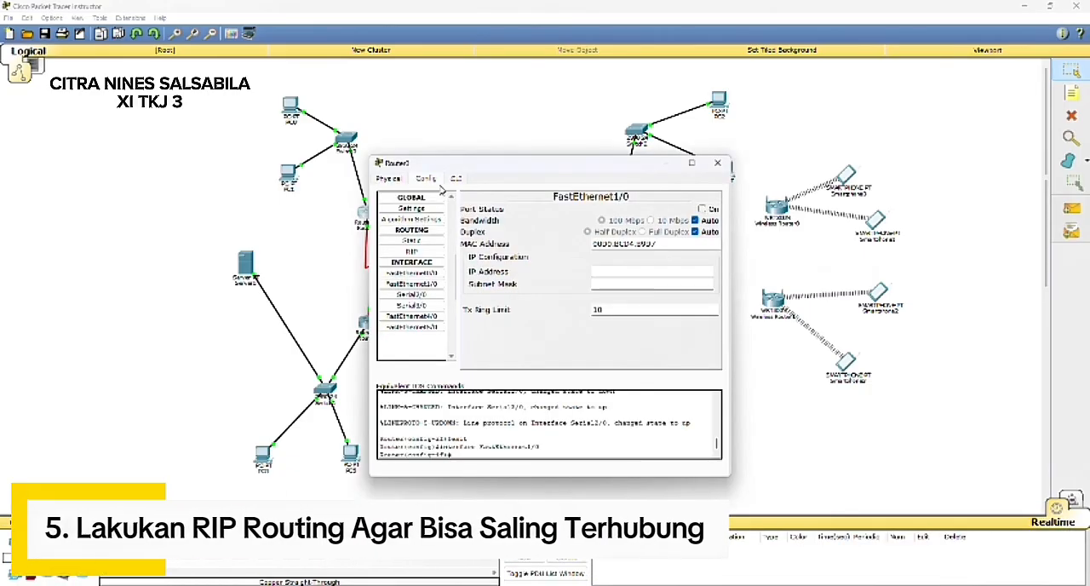
Step: Add network 192.168.10.0 to Router0's RIP routing
{"action": "left_click", "coordinate": [411, 251]}
{"action": "left_click", "coordinate": [618, 217]}
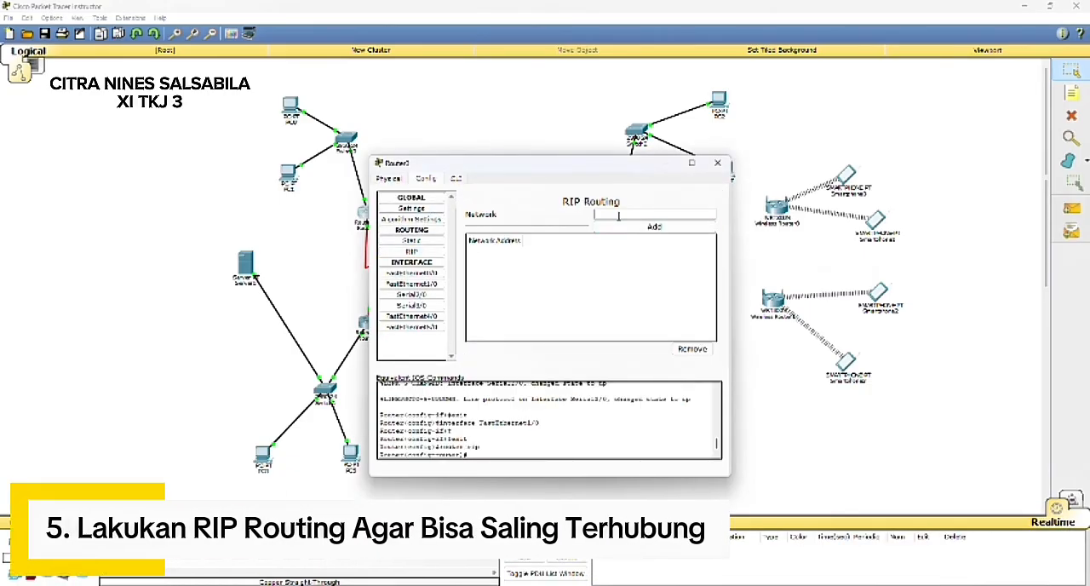
{"action": "type", "text": "192.168.10.0"}
{"action": "left_click", "coordinate": [651, 228]}
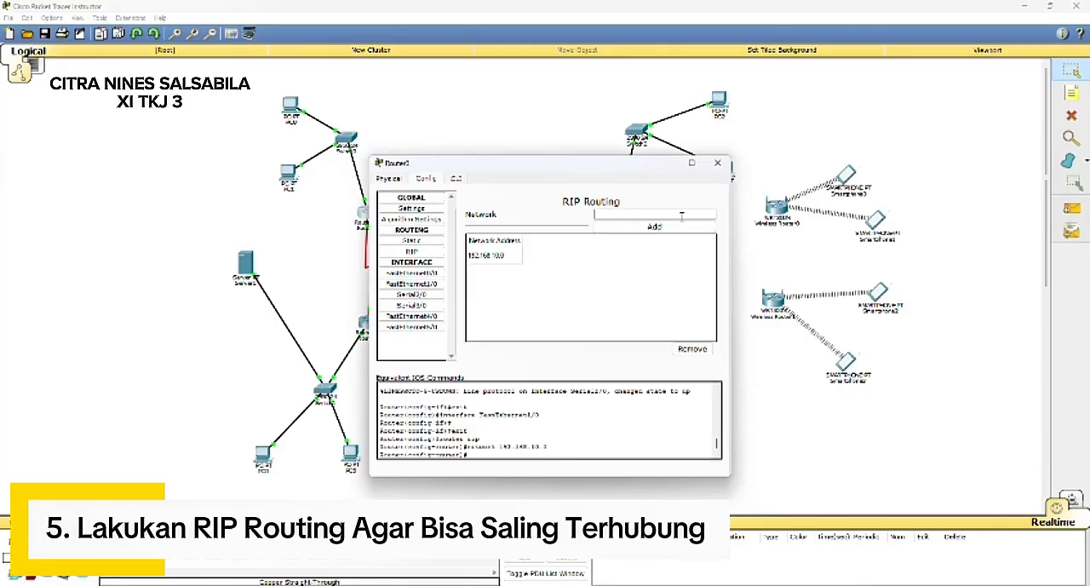
Step: Add network 10.10.10.0 to Router0's RIP routing
{"action": "type", "text": "10.10."}
{"action": "key", "text": "BackSpace"}
{"action": "key", "text": "BackSpace"}
{"action": "type", "text": ".10.0"}
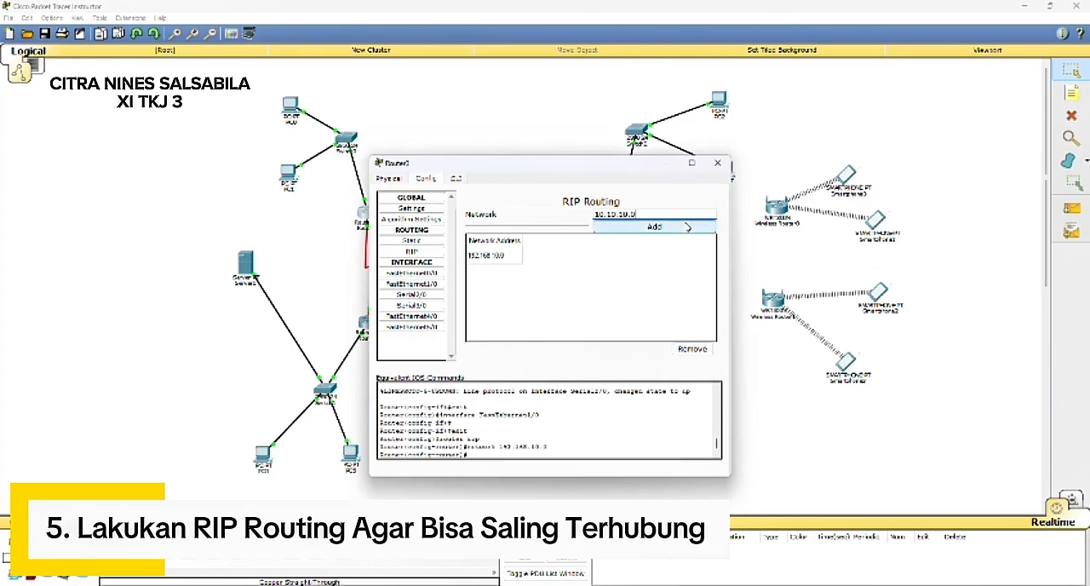
{"action": "left_click", "coordinate": [686, 227]}
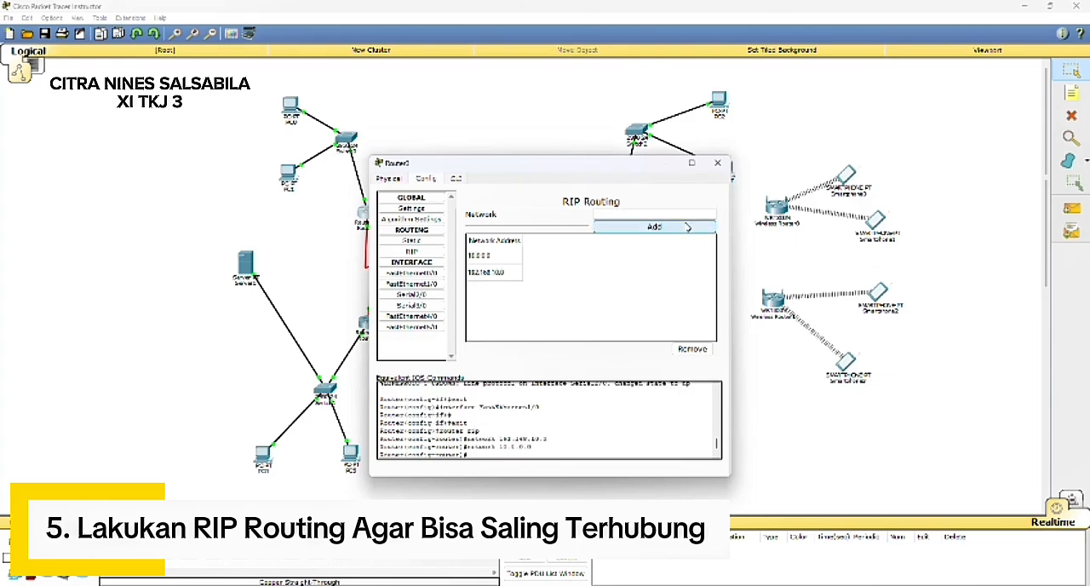
Step: Add network 40.40.40.0 to Router0's RIP routing and put its configuration window away
{"action": "left_click", "coordinate": [642, 212]}
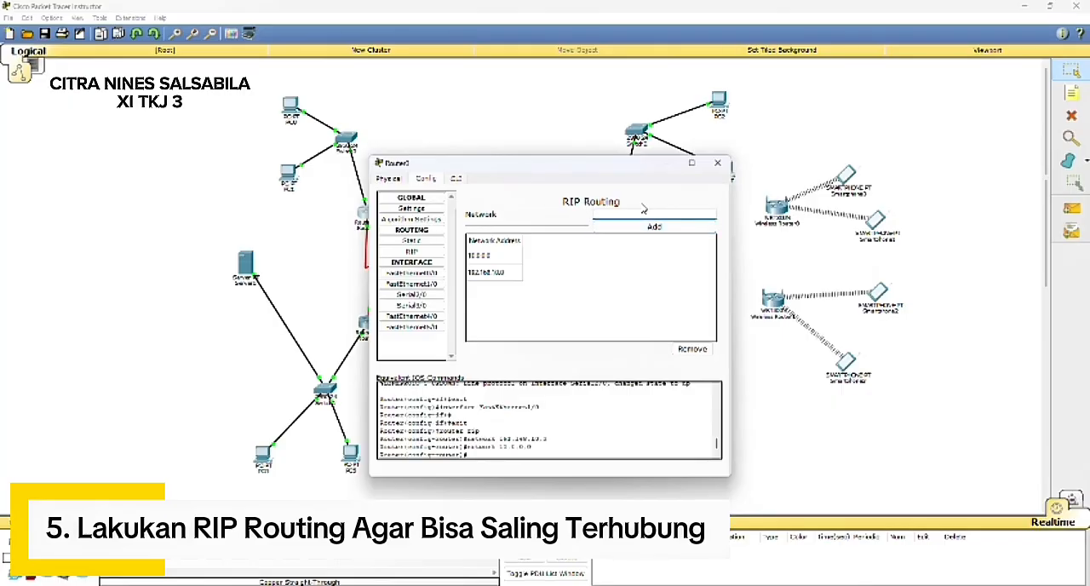
{"action": "type", "text": "40.40.40.0"}
{"action": "left_click", "coordinate": [652, 226]}
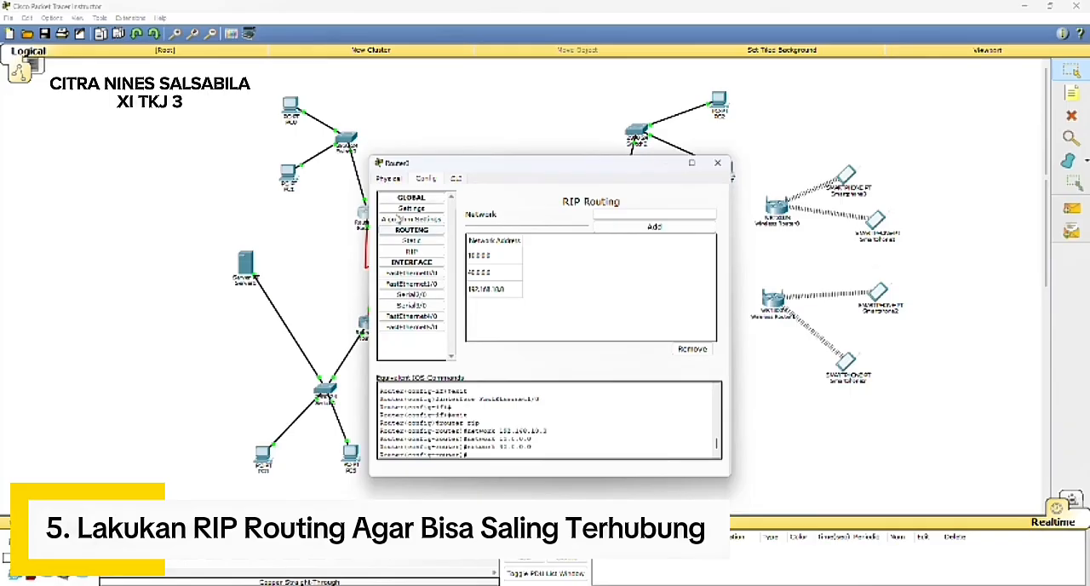
{"action": "left_click", "coordinate": [548, 114]}
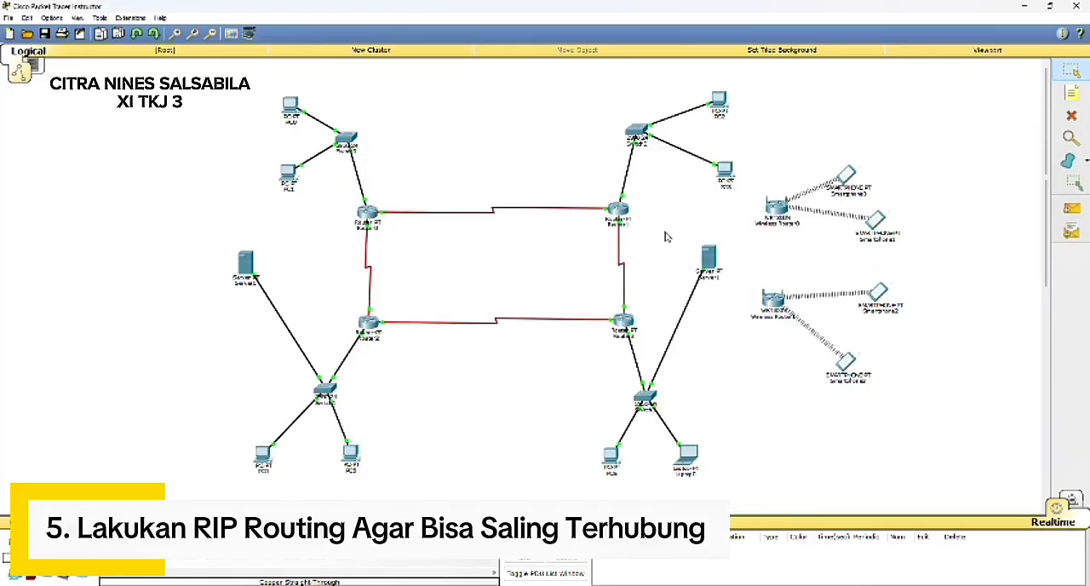
Step: Add network 192.168.20.0 to Router1's RIP routing
{"action": "left_click", "coordinate": [616, 210]}
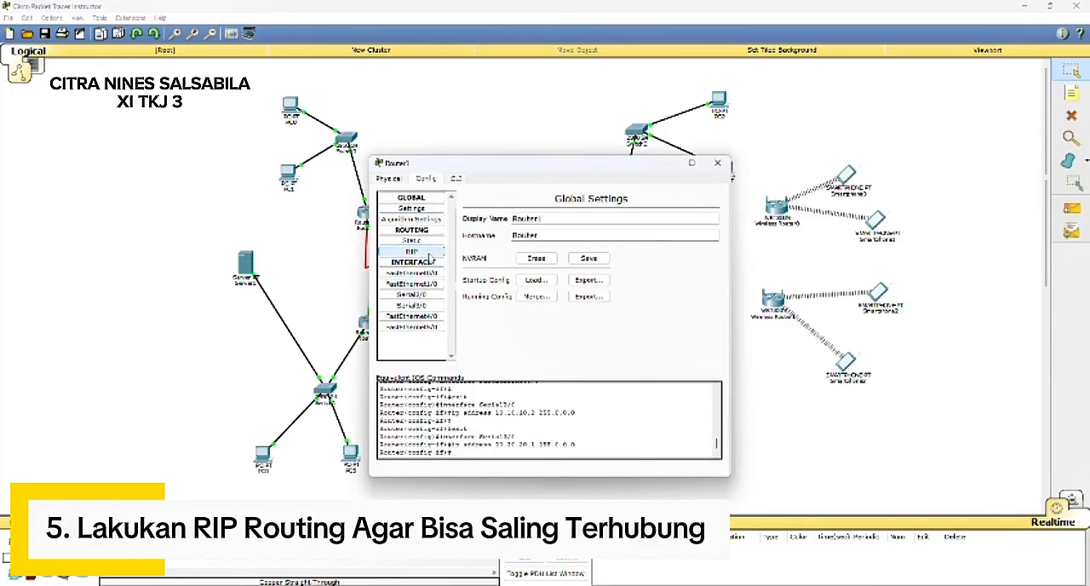
{"action": "left_click", "coordinate": [411, 252]}
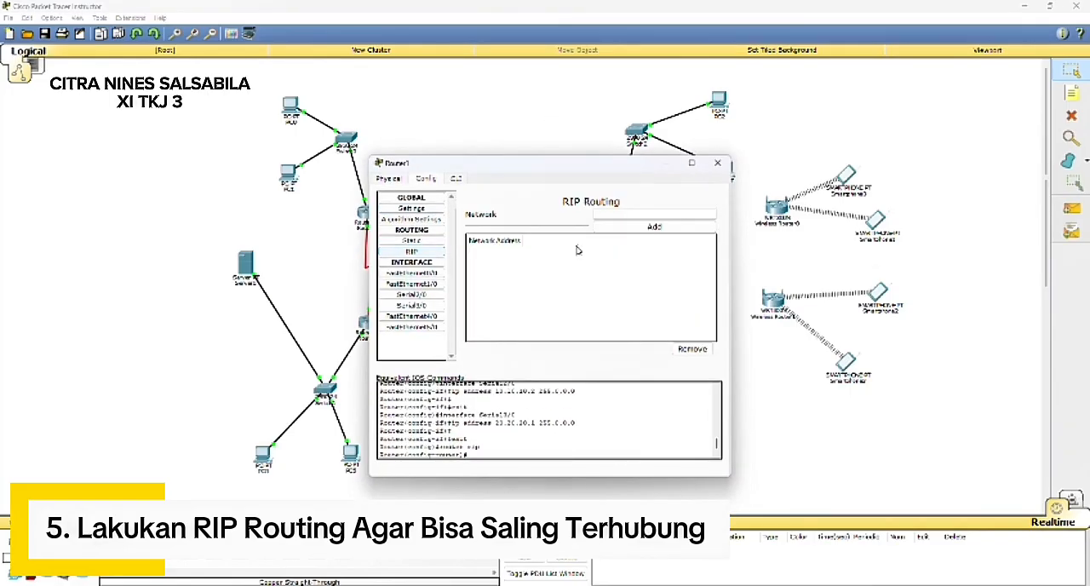
{"action": "left_click", "coordinate": [613, 214]}
{"action": "type", "text": "192.168.20.0"}
{"action": "left_click", "coordinate": [640, 226]}
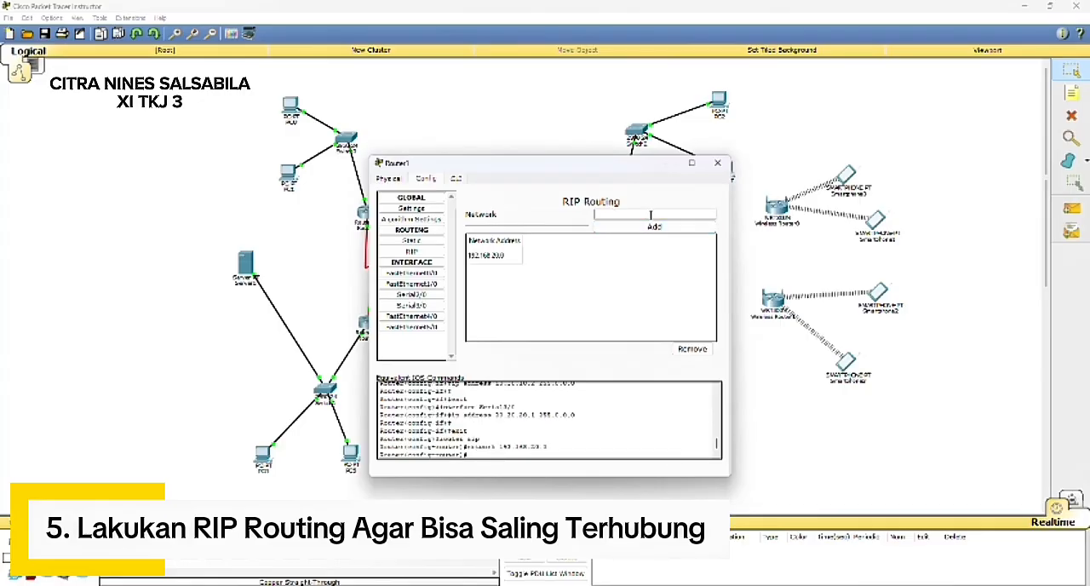
Step: Add networks 10.10.10.0 and 20.20.20.0 to Router1's RIP routing
{"action": "type", "text": "10.10.10.0"}
{"action": "left_click", "coordinate": [654, 225]}
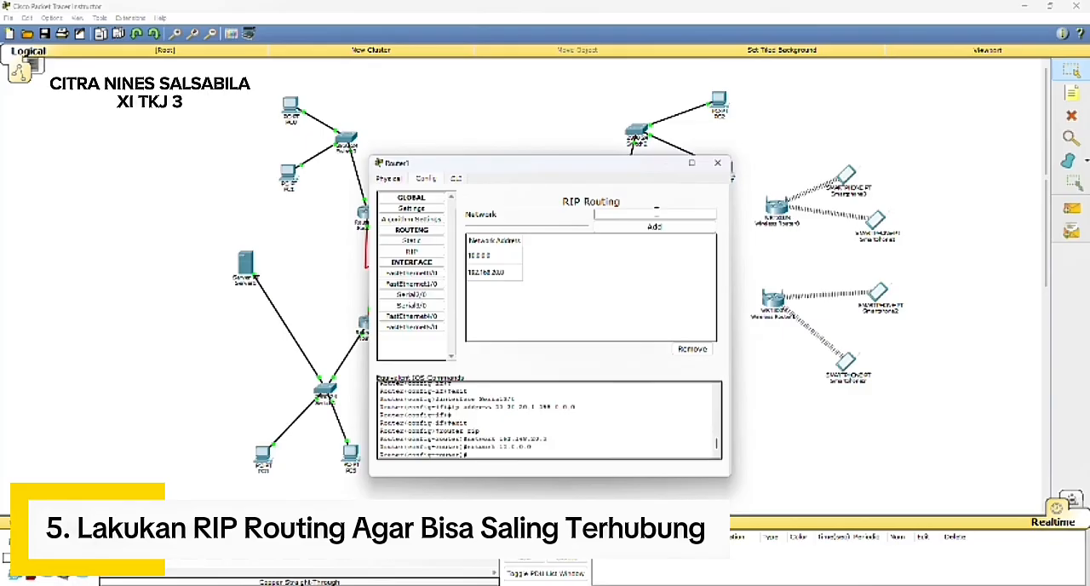
{"action": "type", "text": "20.20.20.0"}
{"action": "left_click", "coordinate": [681, 227]}
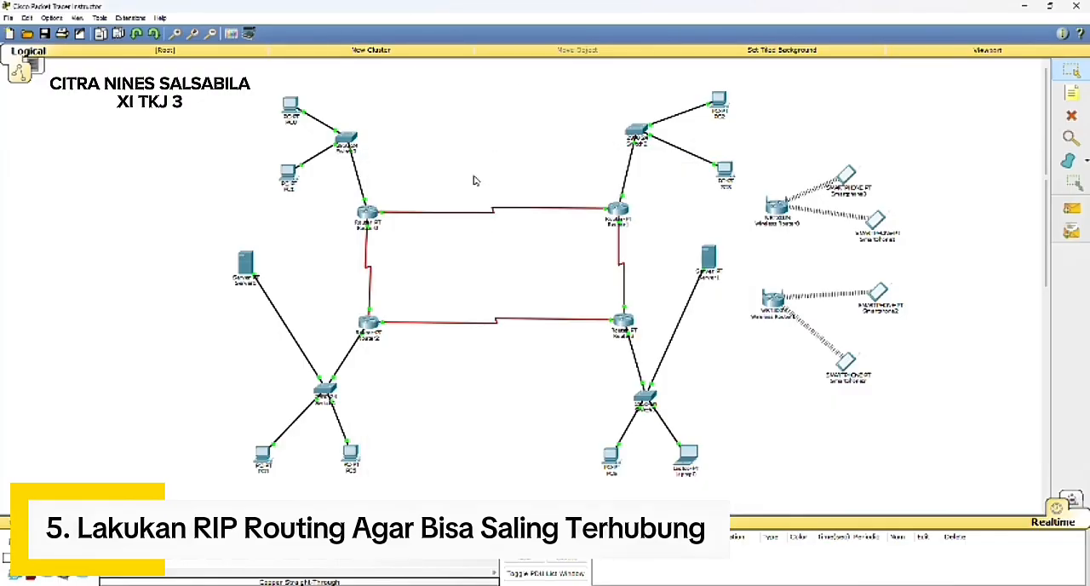
Step: Add network 192.168.30.0 to Router3's RIP routing
{"action": "left_click", "coordinate": [622, 329]}
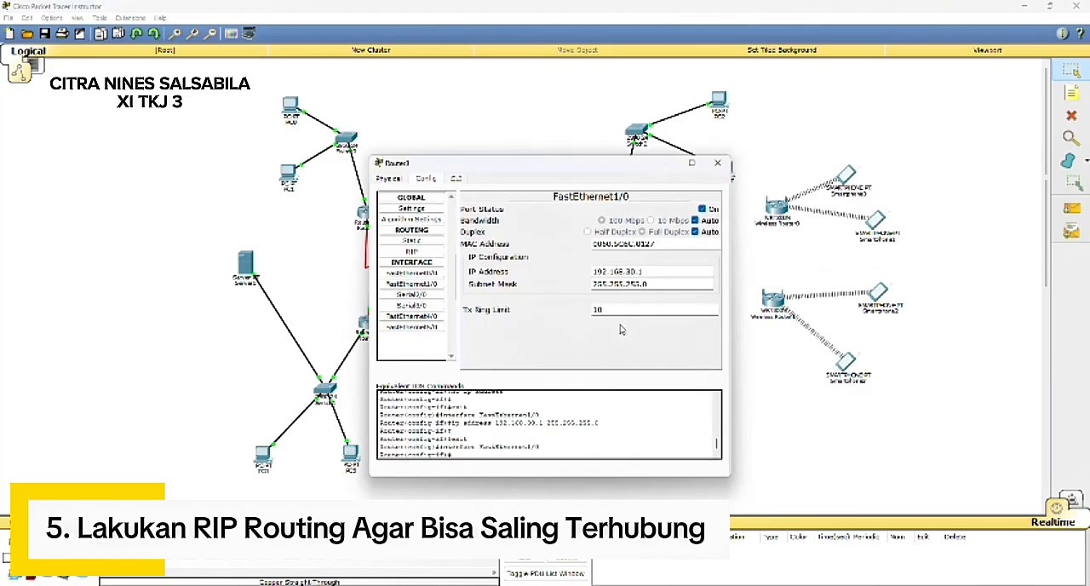
{"action": "left_click", "coordinate": [411, 251]}
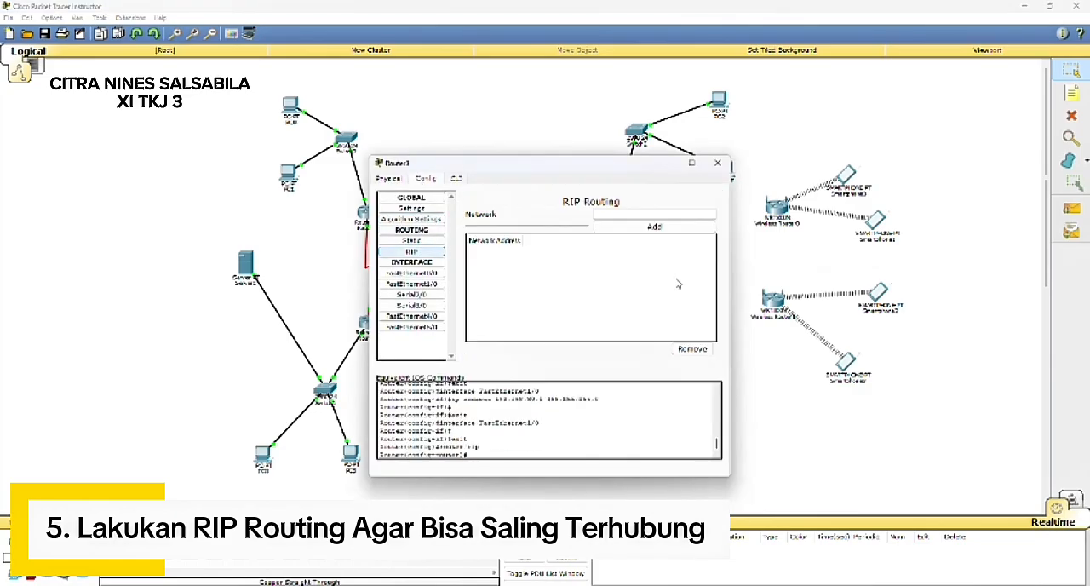
{"action": "left_click", "coordinate": [633, 213]}
{"action": "type", "text": "192.168.30.0"}
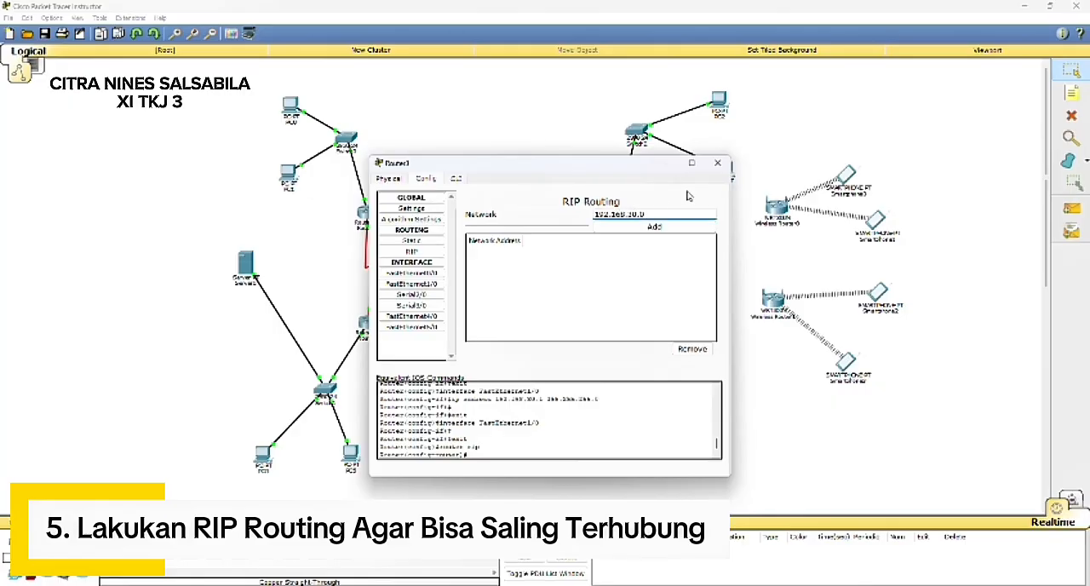
{"action": "left_click", "coordinate": [664, 227]}
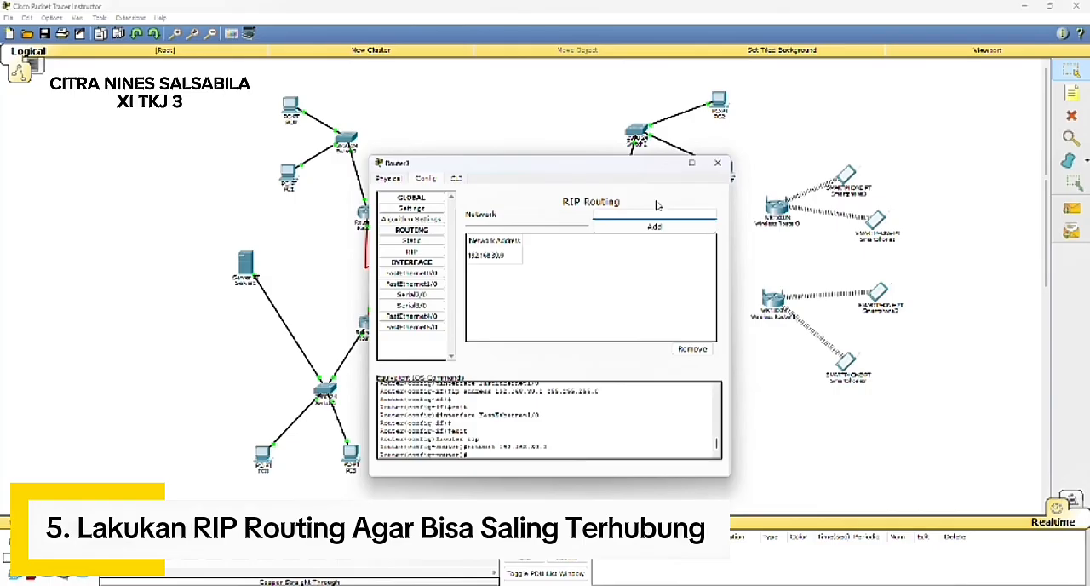
Step: Add network 20.20.20.0 to Router3's RIP routing
{"action": "type", "text": "20.20.20.0"}
{"action": "left_click", "coordinate": [660, 228]}
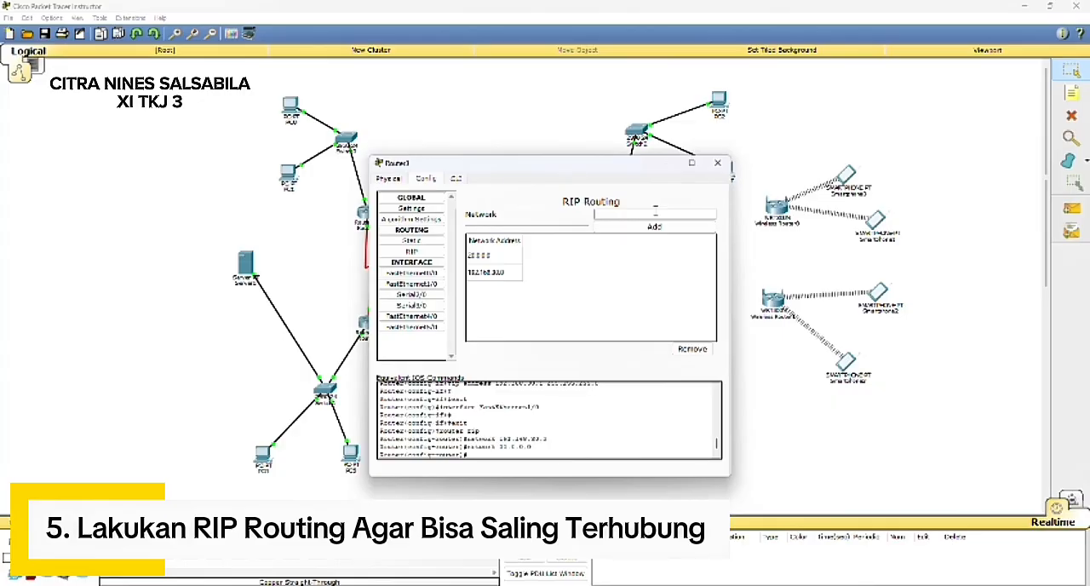
Step: Add network 30.30.30.0 to Router3's RIP routing and close its configuration
{"action": "type", "text": "30.30.30.0"}
{"action": "left_click", "coordinate": [654, 226]}
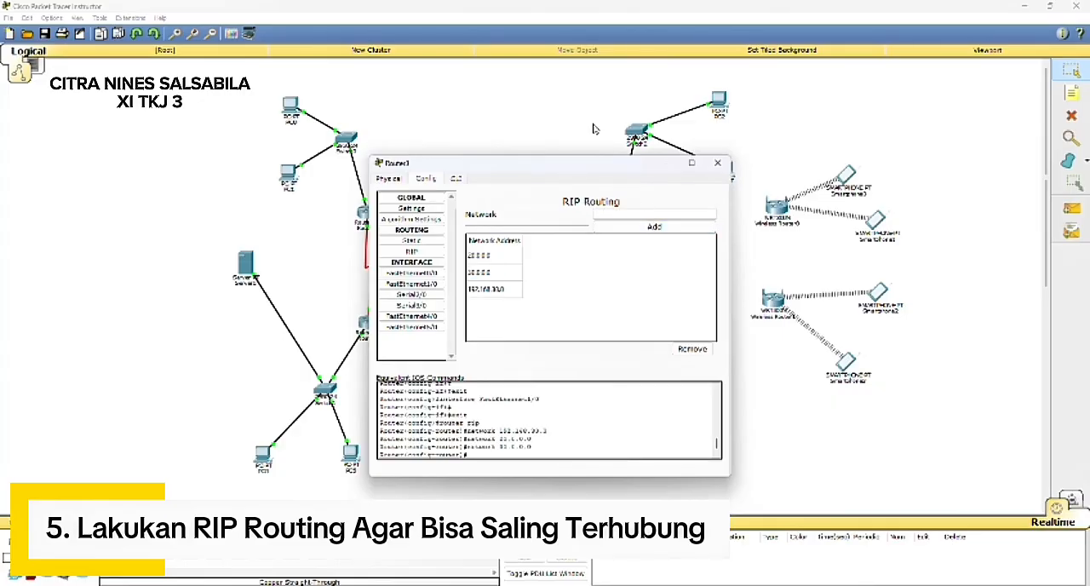
{"action": "left_click", "coordinate": [588, 124]}
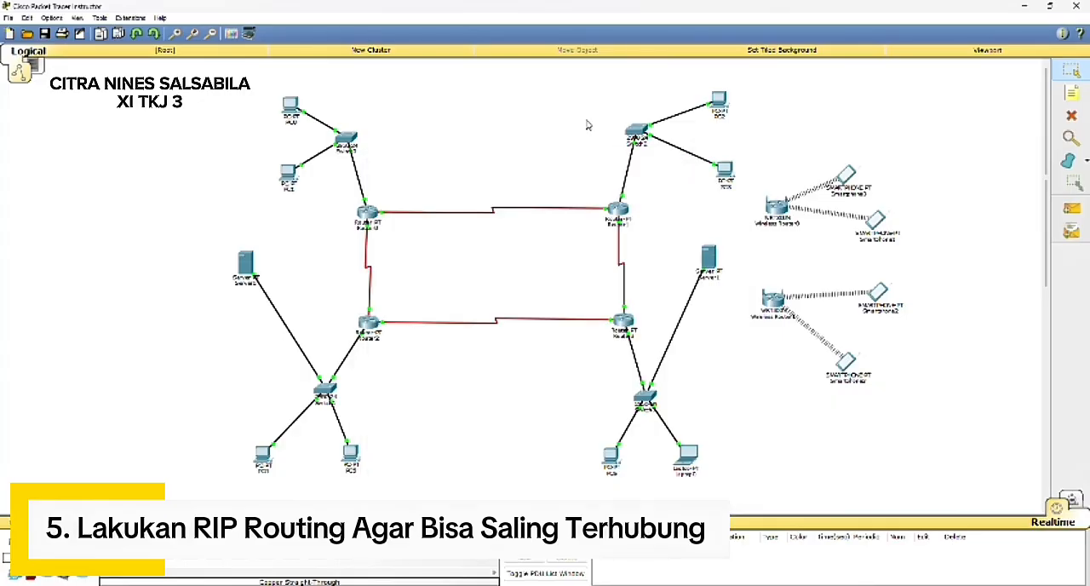
Step: Add network 192.168.40.0 to Router2's RIP routing
{"action": "left_click", "coordinate": [367, 322]}
{"action": "left_click", "coordinate": [412, 251]}
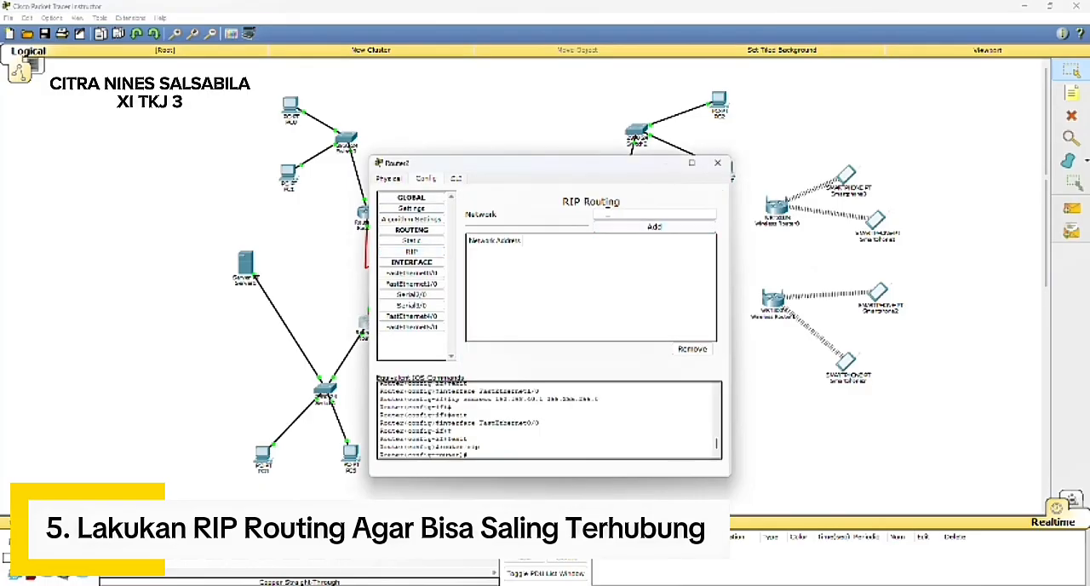
{"action": "left_click", "coordinate": [599, 213]}
{"action": "type", "text": "192.168.40.0"}
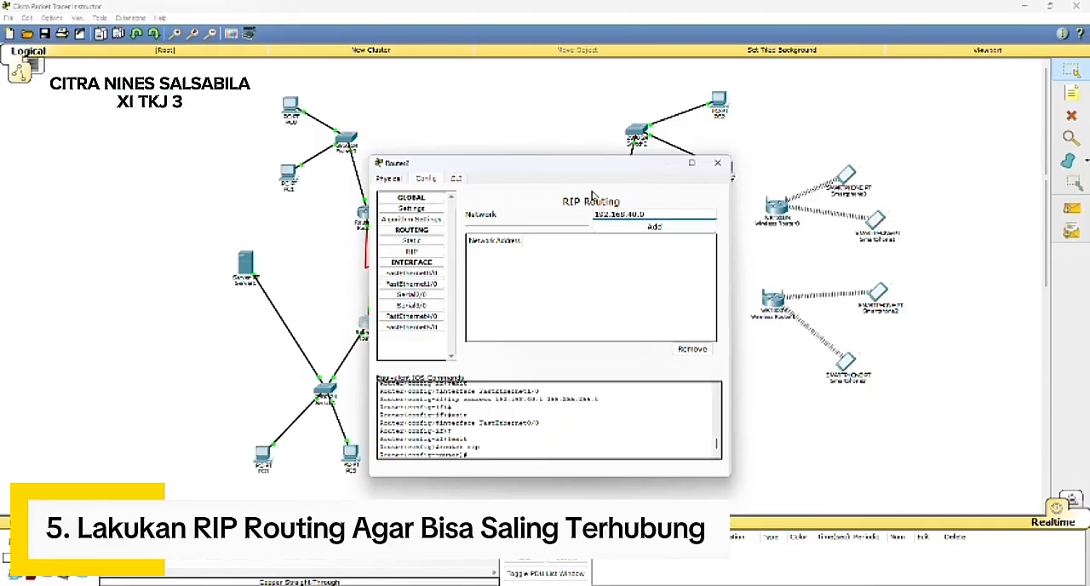
{"action": "left_click", "coordinate": [610, 228]}
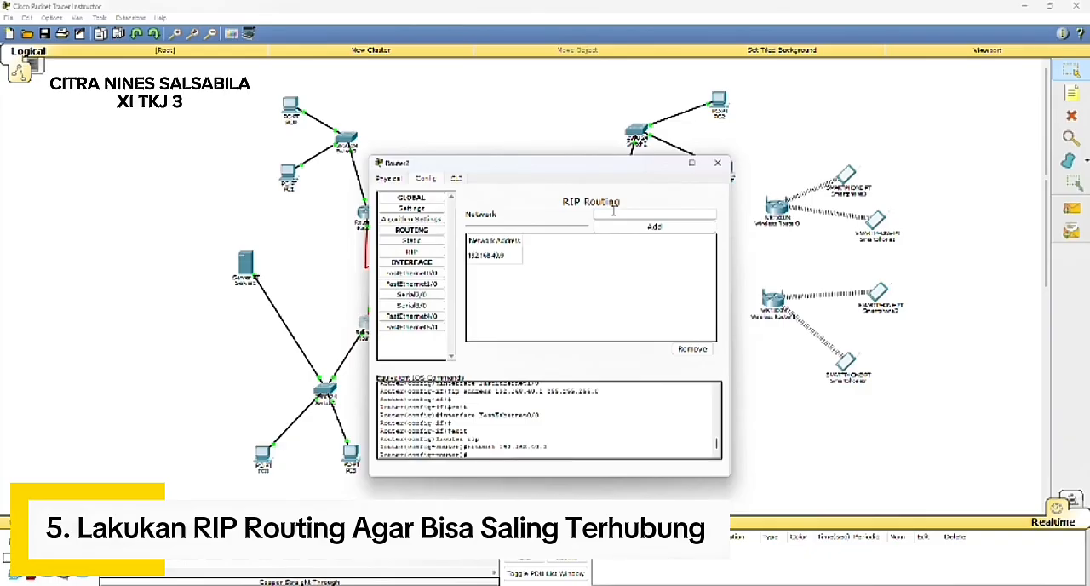
Step: Add networks 30.30.30.0 and 40.40.40.0 to Router2's RIP routing and close its configuration
{"action": "left_click", "coordinate": [612, 214]}
{"action": "type", "text": "30.30.30.0"}
{"action": "left_click", "coordinate": [647, 225]}
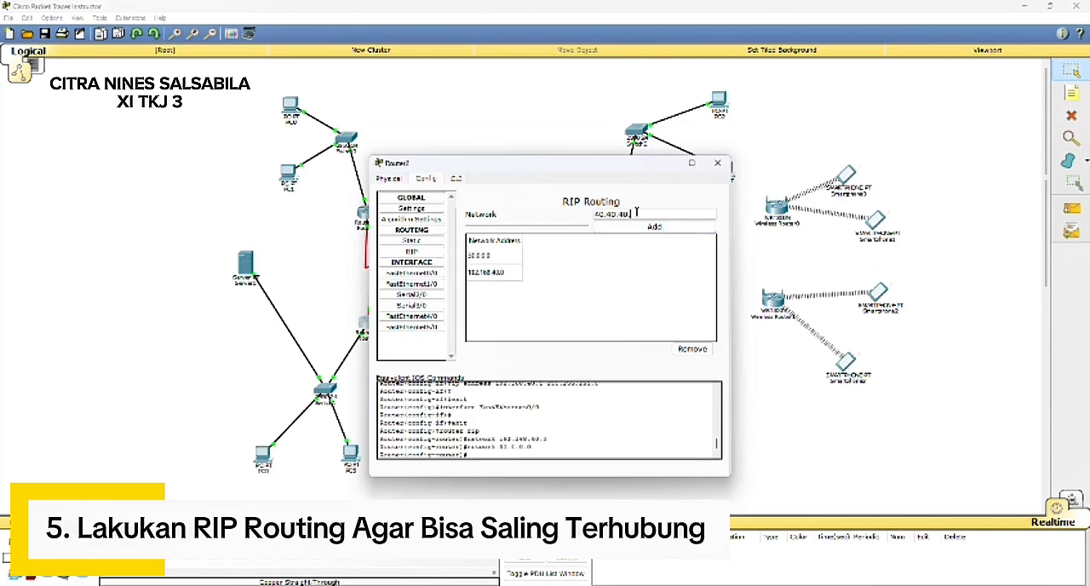
{"action": "left_click", "coordinate": [637, 226]}
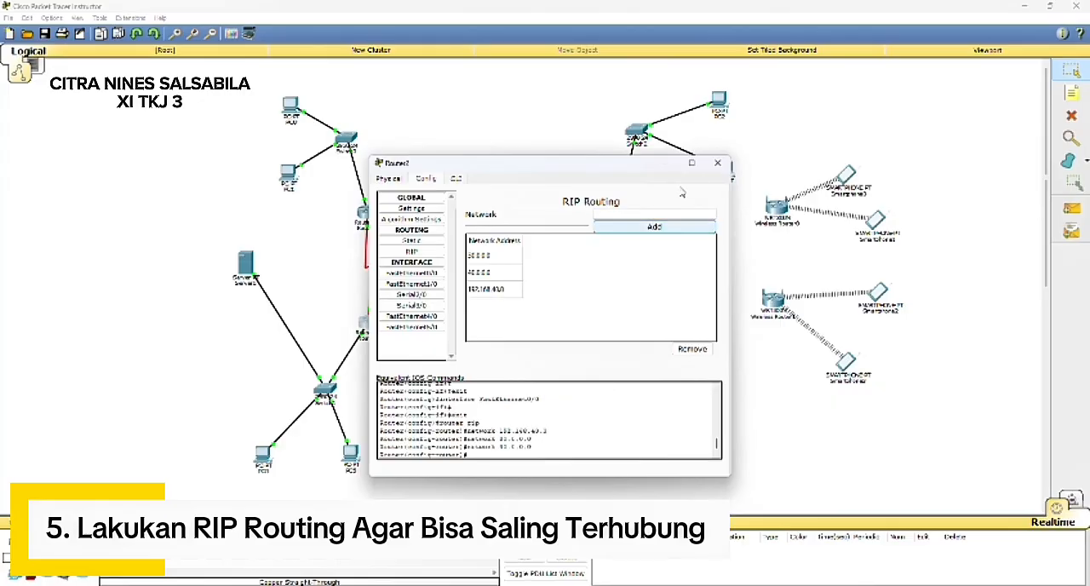
{"action": "left_click", "coordinate": [665, 162]}
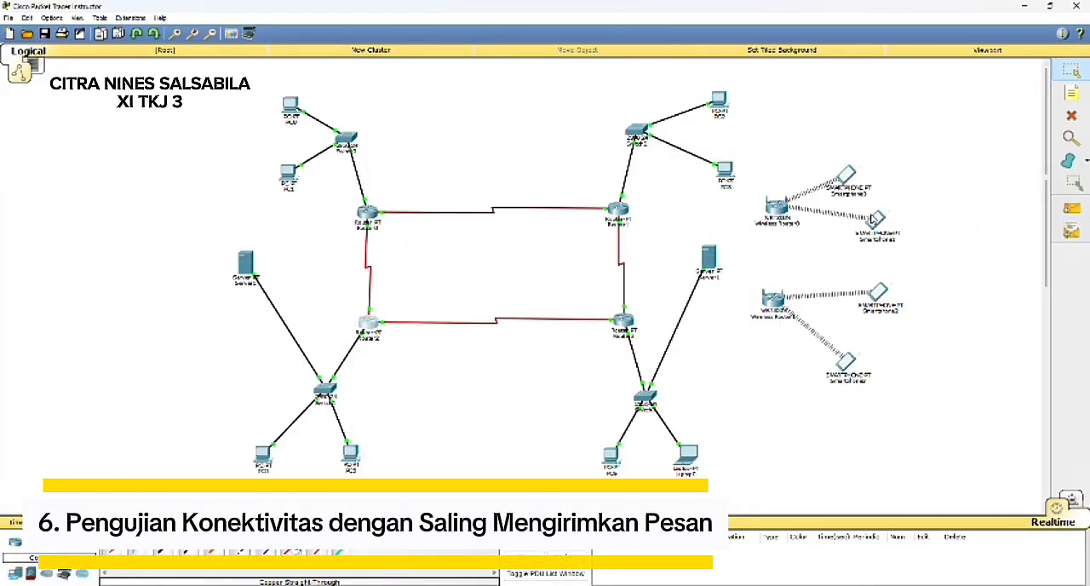
Step: Test connectivity by sending a simple PDU from Router1 to Router3
{"action": "left_click", "coordinate": [1070, 208]}
{"action": "left_click", "coordinate": [619, 209]}
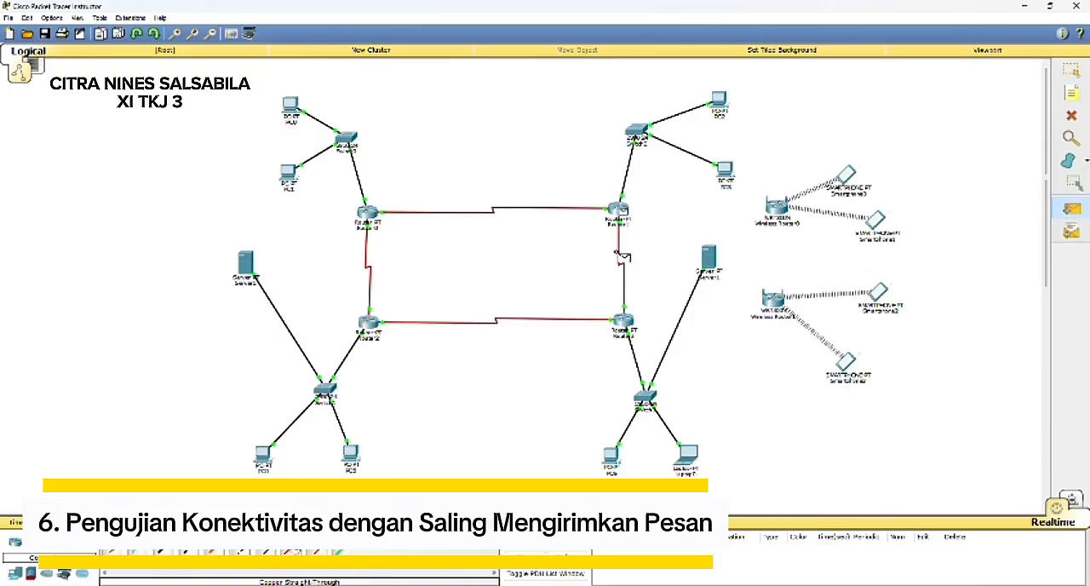
{"action": "left_click", "coordinate": [624, 322]}
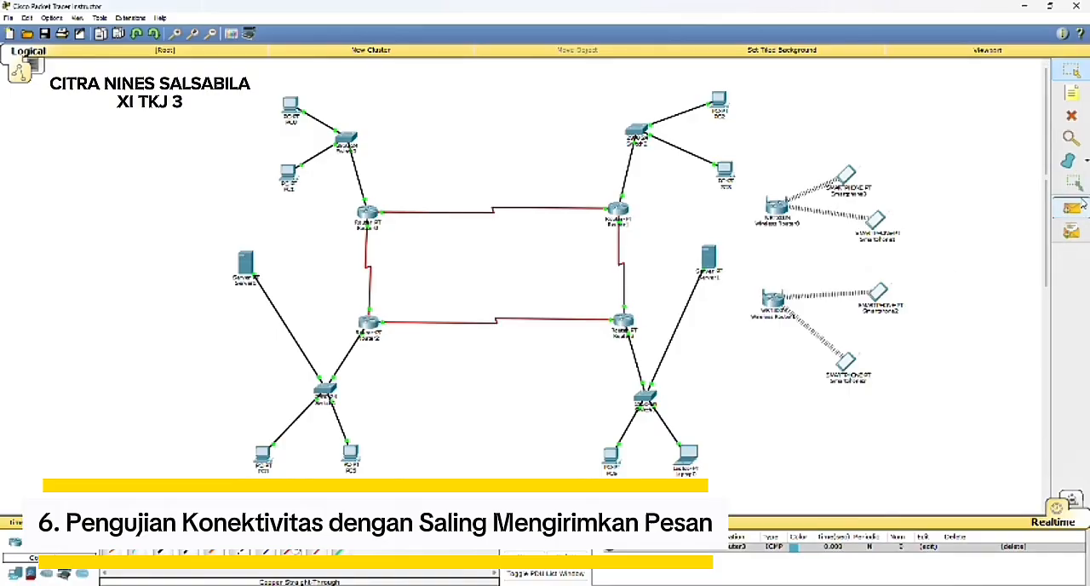
Step: Send simple PDUs from Router0 to Router1 and Router2, and clear the PDU test scenario
{"action": "left_click", "coordinate": [1074, 211]}
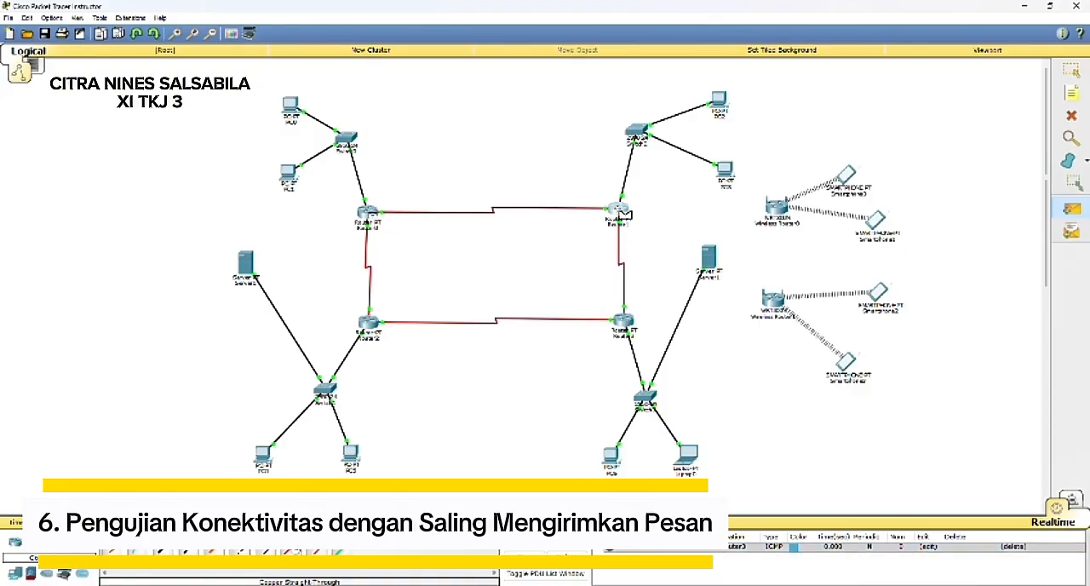
{"action": "left_click", "coordinate": [618, 210]}
{"action": "left_click", "coordinate": [1070, 209]}
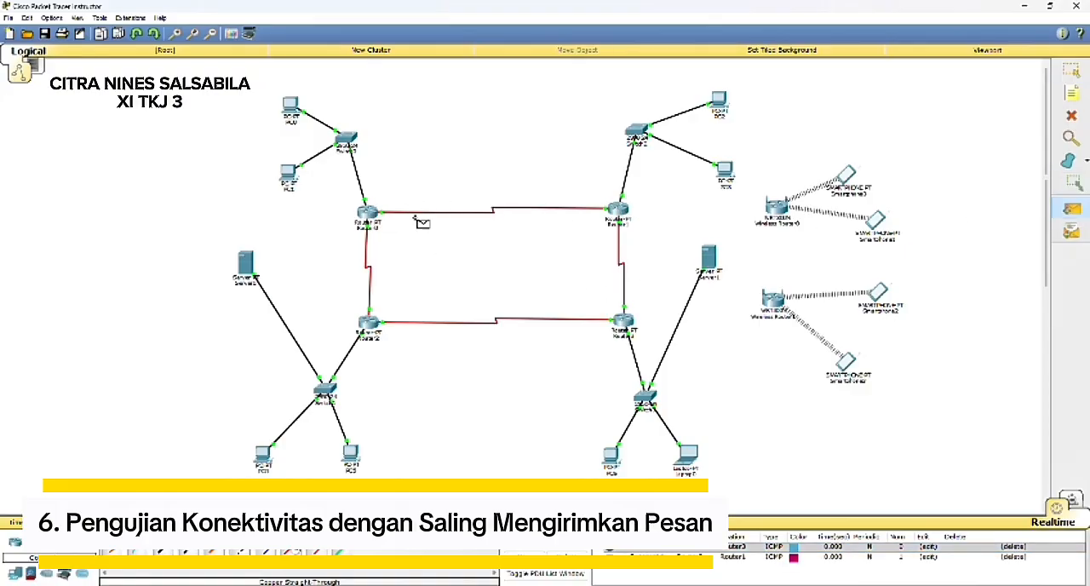
{"action": "left_click", "coordinate": [367, 325]}
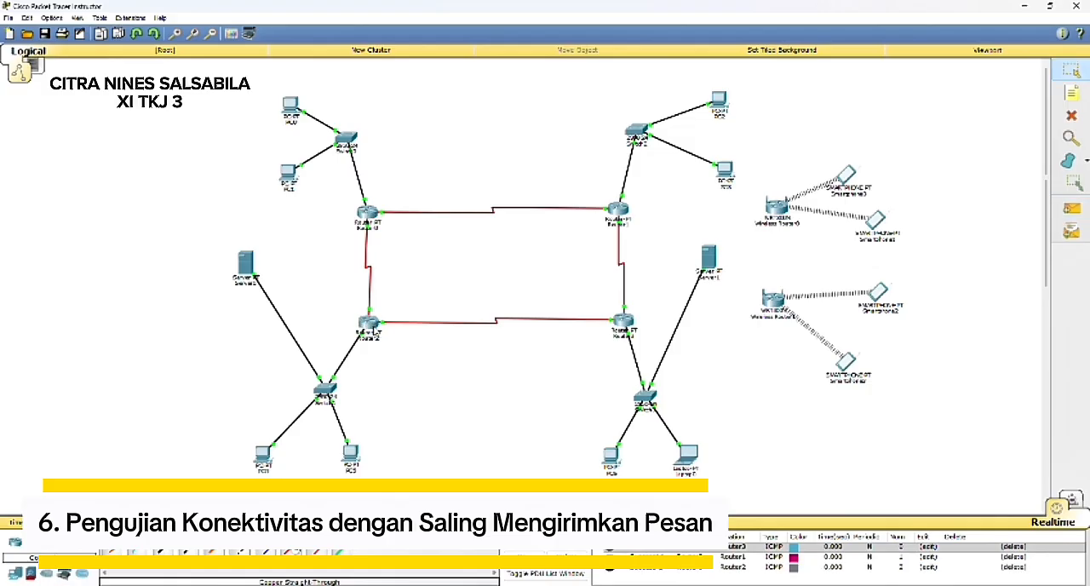
{"action": "left_click", "coordinate": [567, 552]}
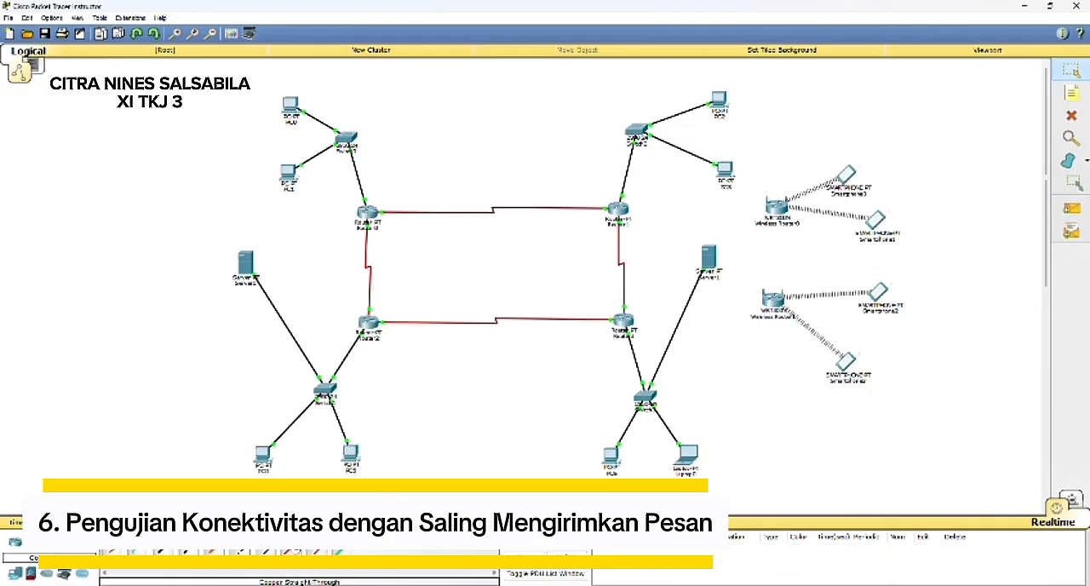
Step: Send a simple PDU from Router2 to Router3
{"action": "left_click", "coordinate": [1071, 209]}
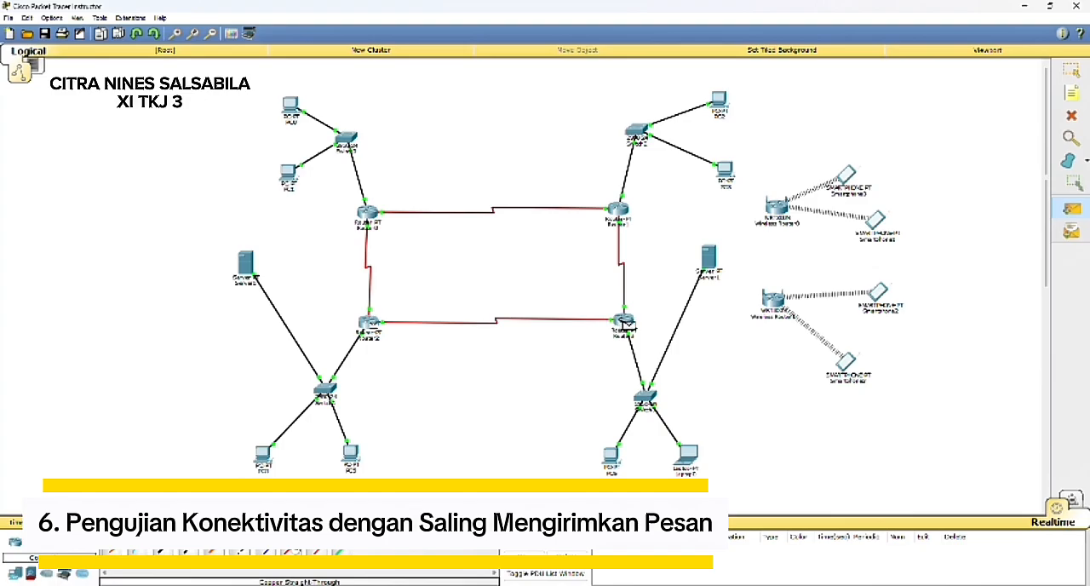
{"action": "left_click", "coordinate": [623, 324]}
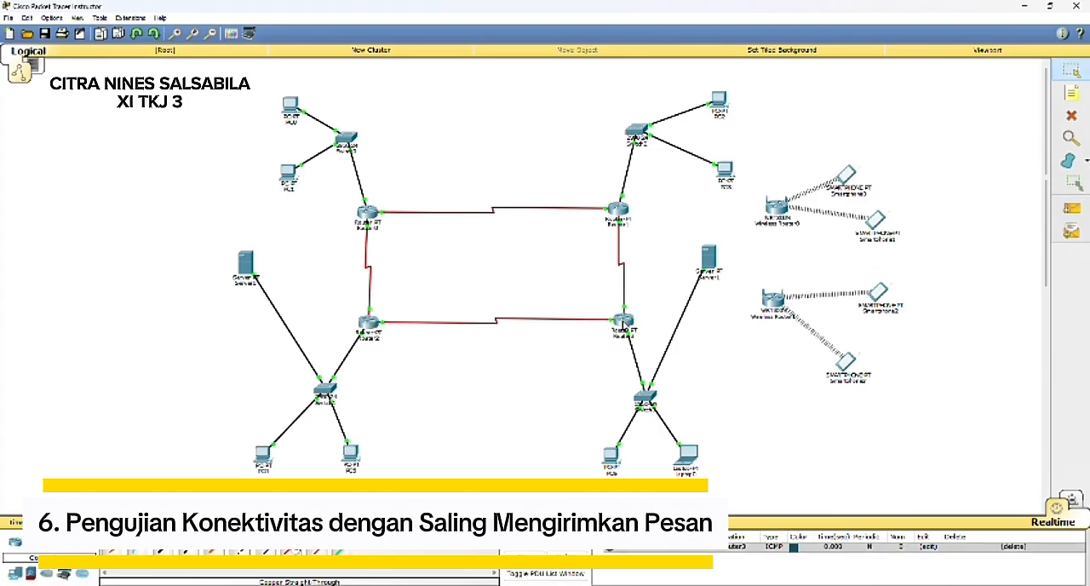
Step: Send simple PDUs from PC1 and PC0 to Router0, and clear the PDU test scenario
{"action": "left_click", "coordinate": [1084, 208]}
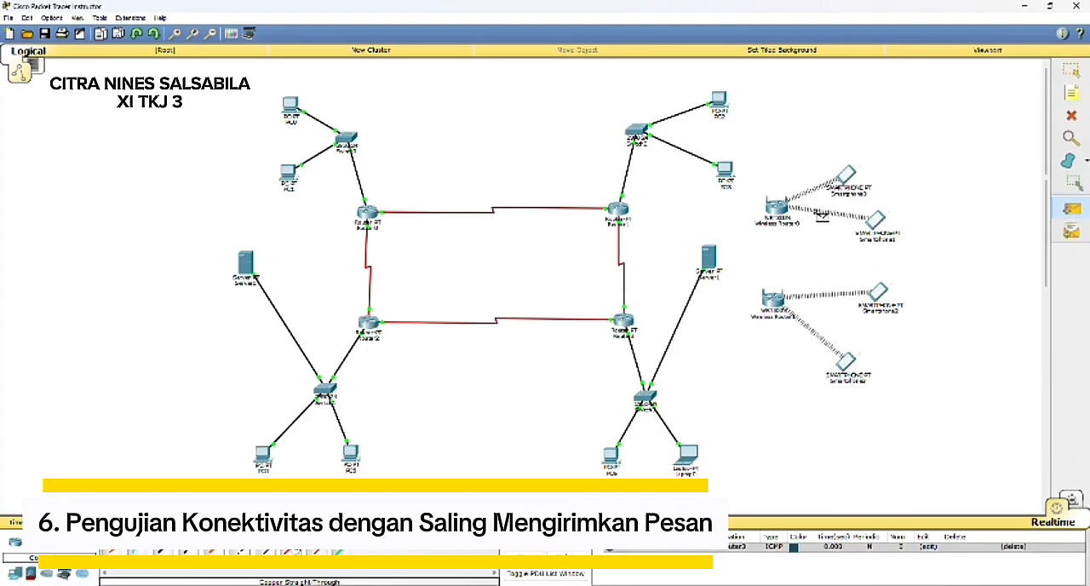
{"action": "left_click", "coordinate": [298, 182]}
{"action": "left_click", "coordinate": [369, 214]}
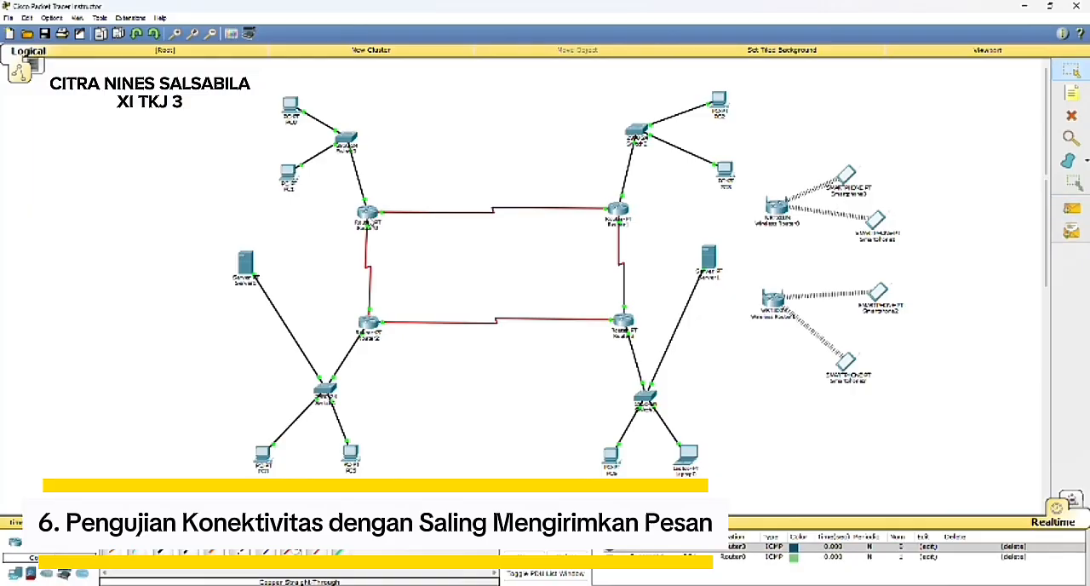
{"action": "left_click", "coordinate": [1071, 208]}
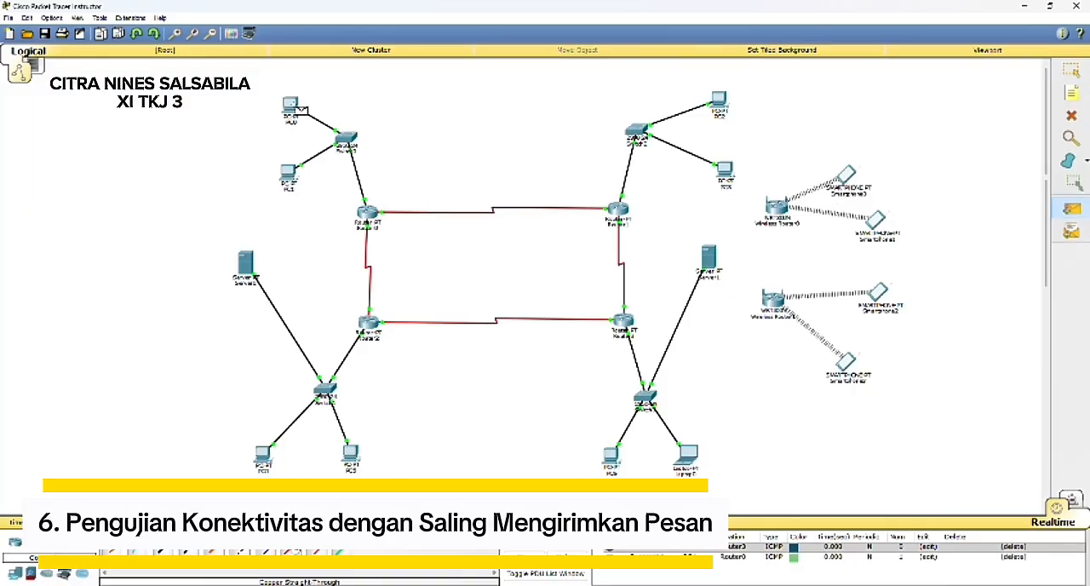
{"action": "left_click", "coordinate": [293, 107]}
{"action": "left_click", "coordinate": [367, 211]}
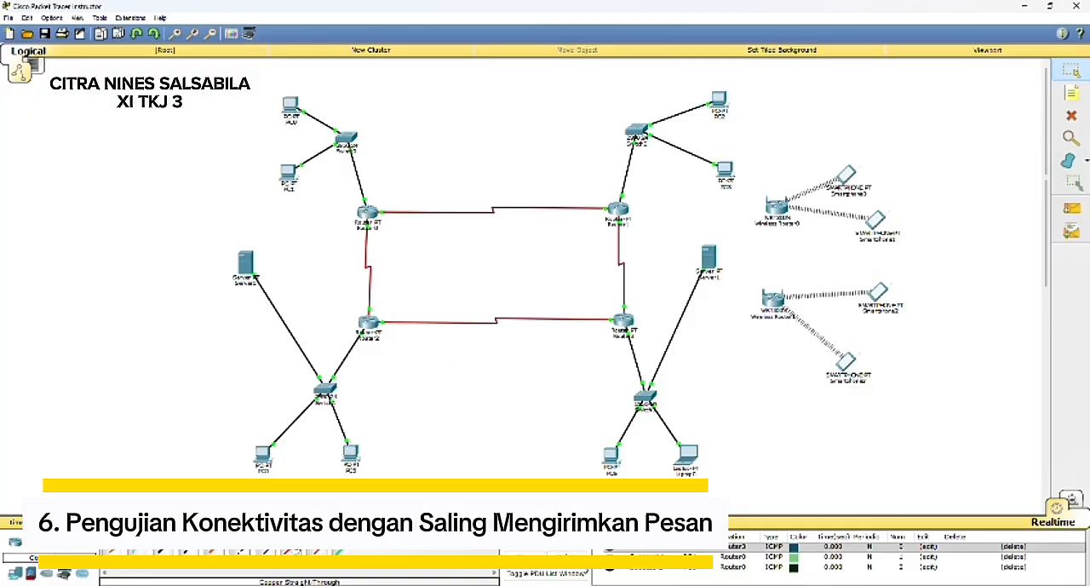
{"action": "left_click", "coordinate": [568, 556]}
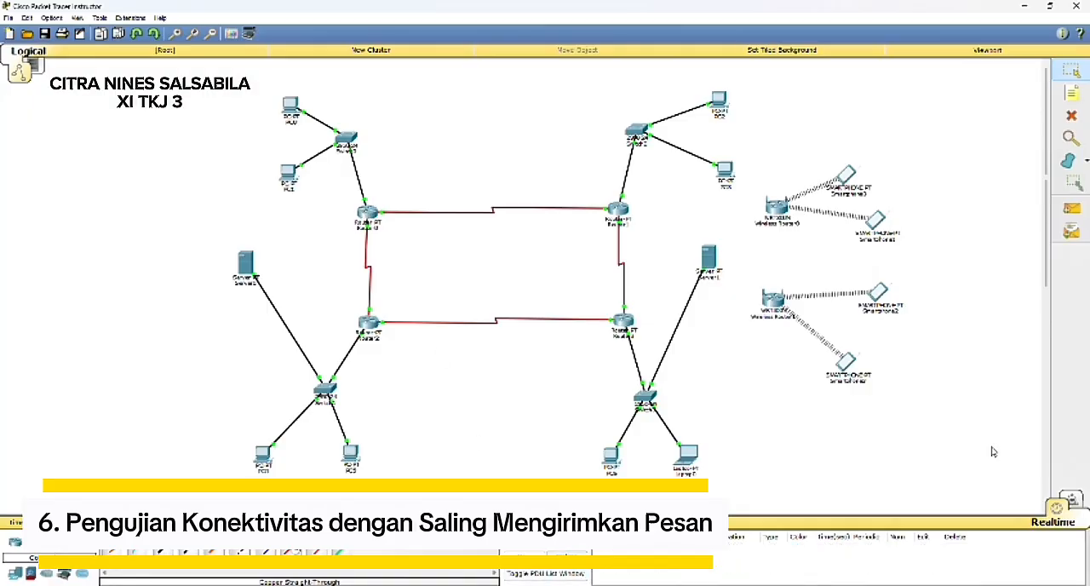
Step: Send another simple PDU starting from PC1
{"action": "left_click", "coordinate": [1071, 208]}
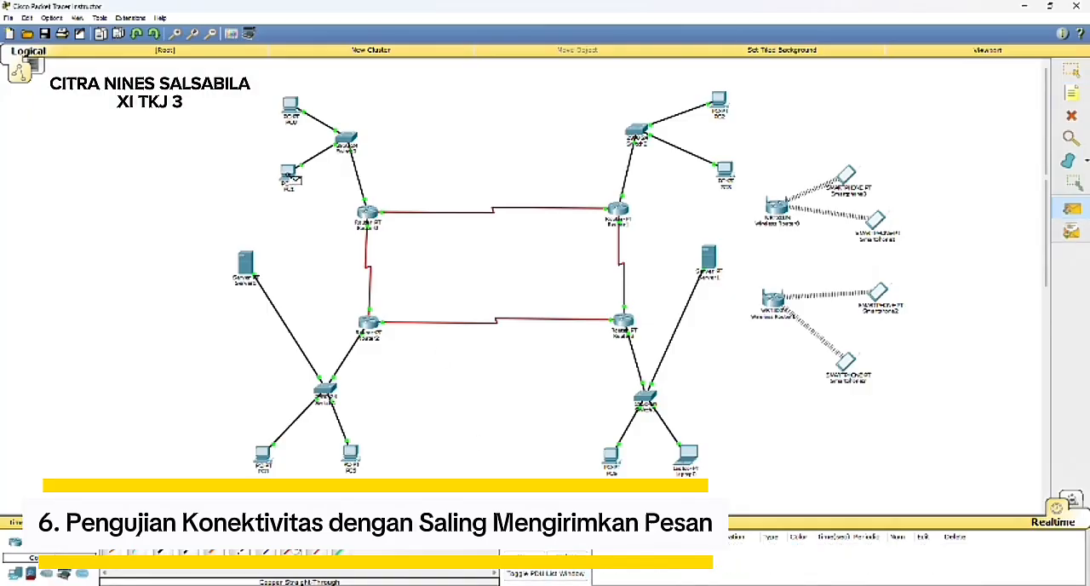